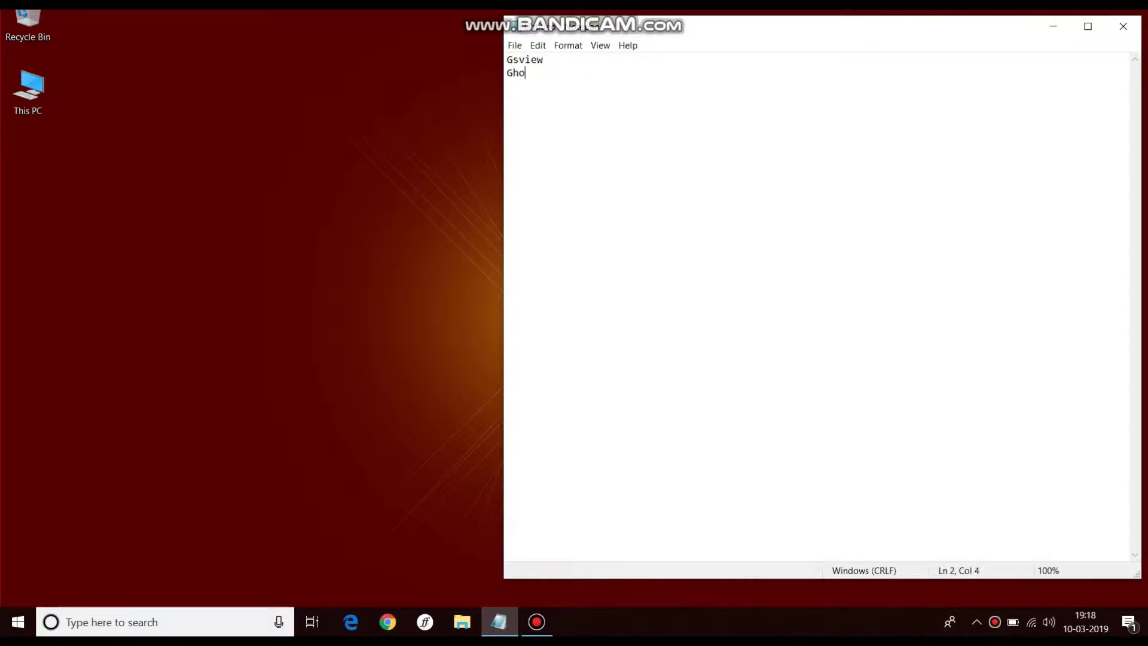
- Complete the note's software list with Ghostscript and Redmon on separate lines below Gsview
text(ript)
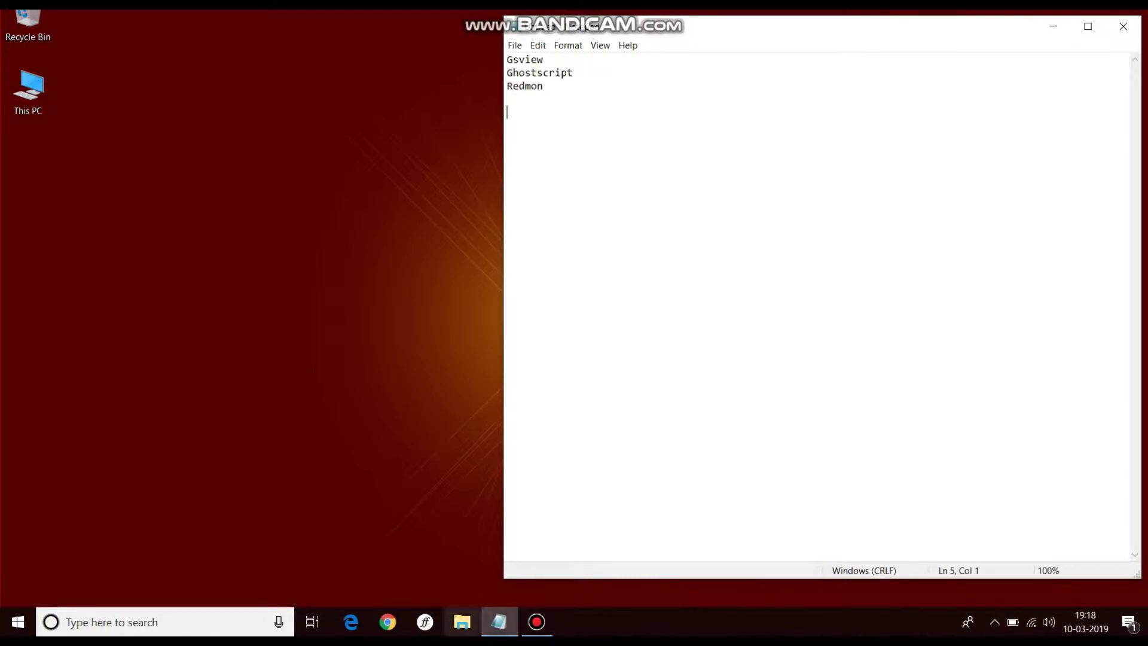
- Switch to Chrome, search the web for gsview, and open the Ghostgum GSview 5 page through the Wisc Ghostscript site
click(387, 622)
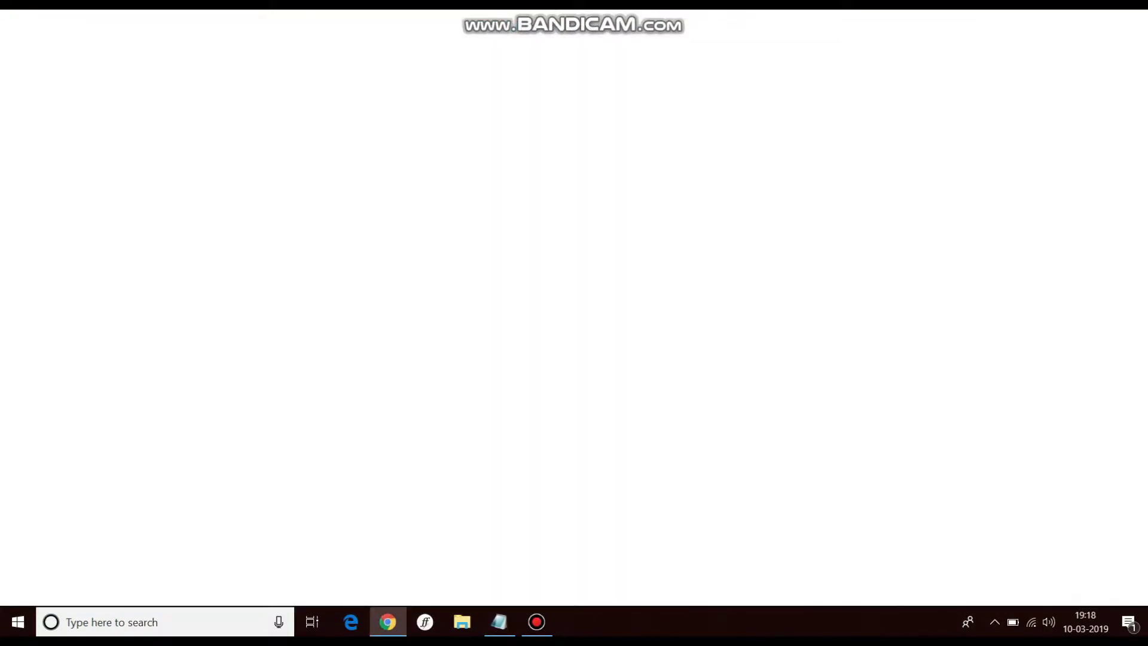
text(gsview)
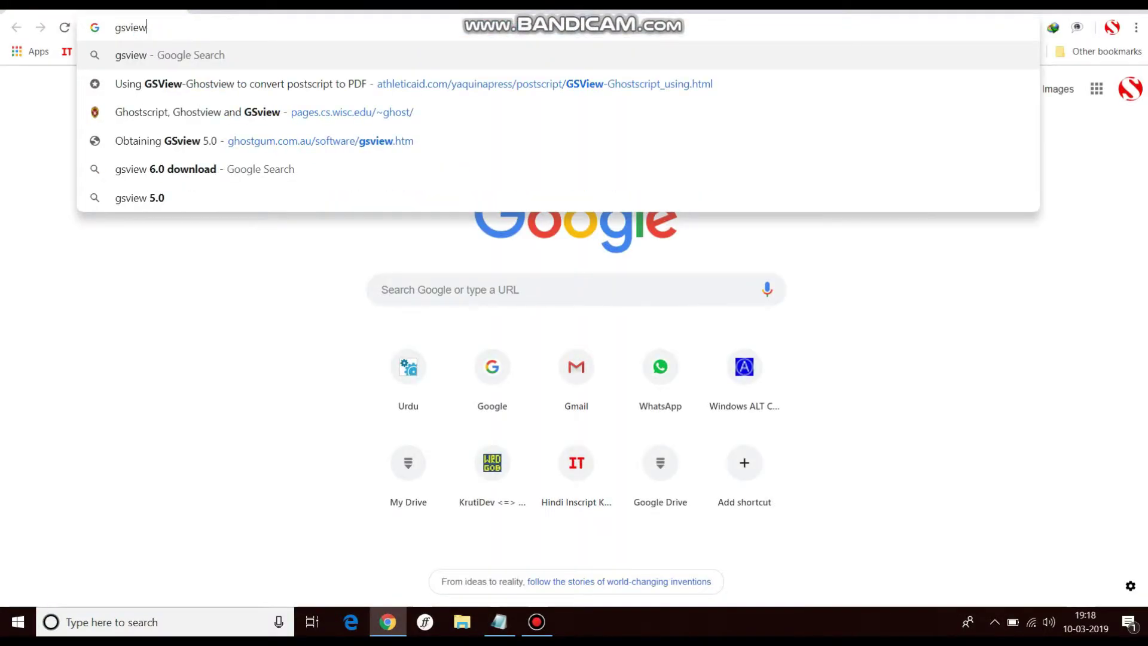
key(Return)
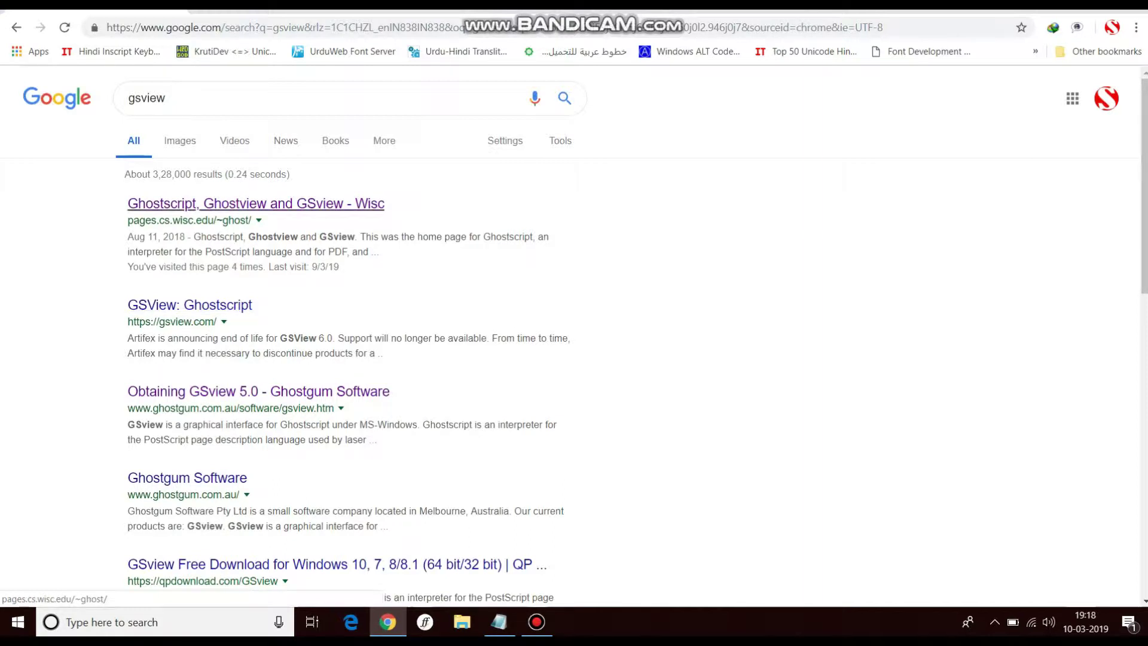
click(256, 204)
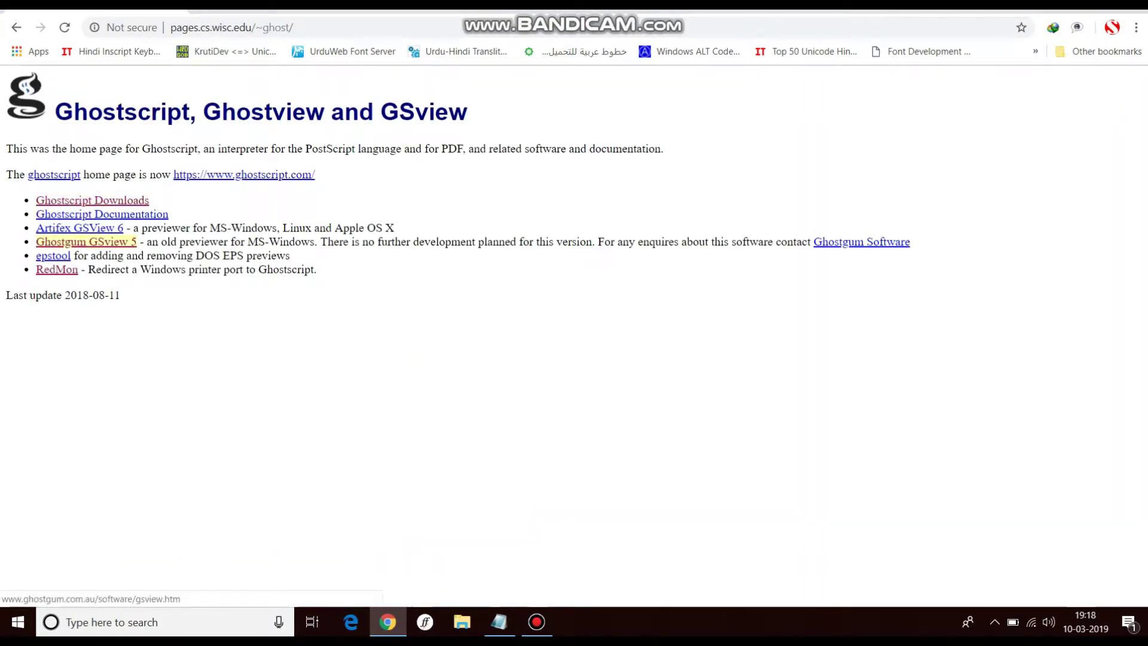
click(86, 242)
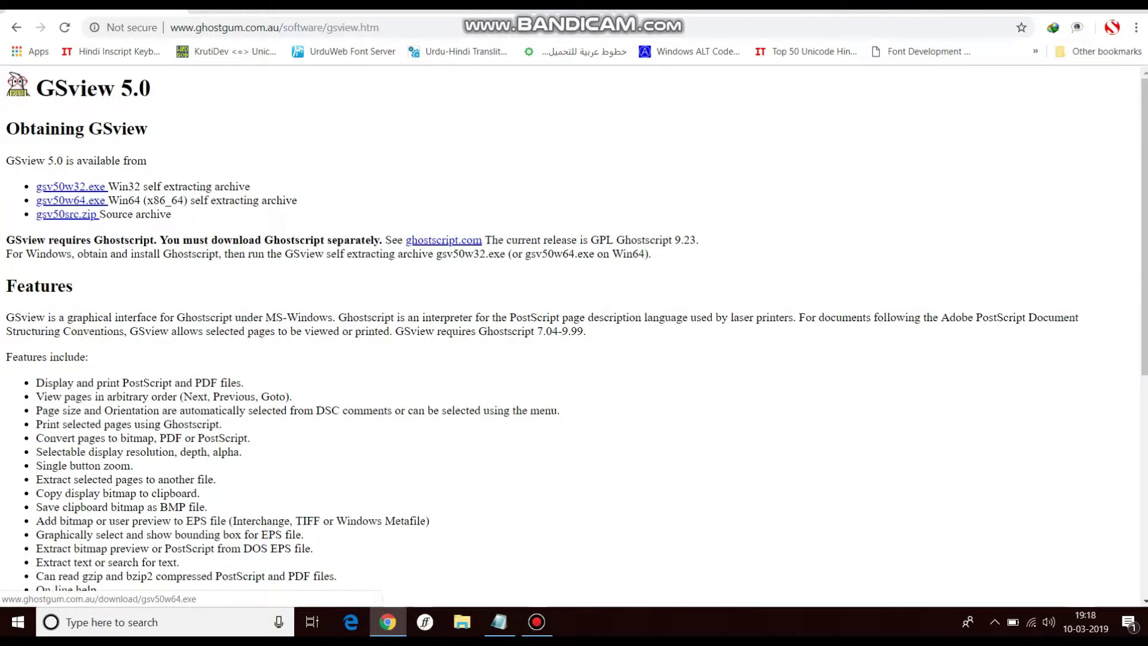
- Start downloading gsv50w64.exe, the Win64 GSview 5.0 archive, to the Programs folder and decline reading about data corruption
click(71, 200)
click(540, 354)
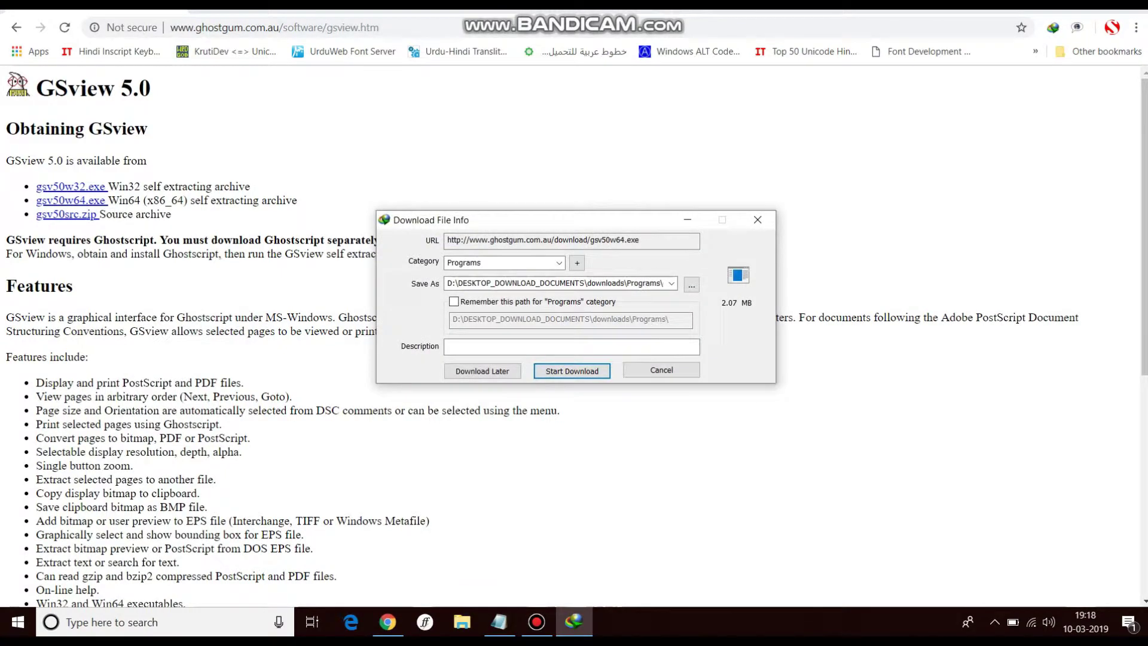
click(572, 371)
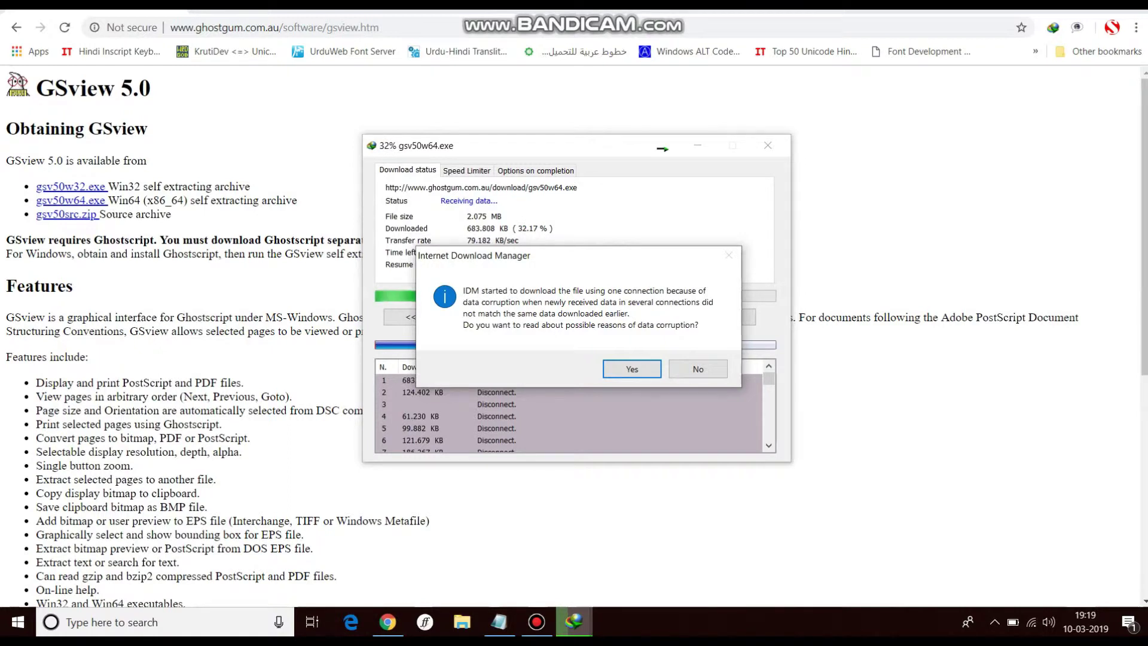
click(698, 369)
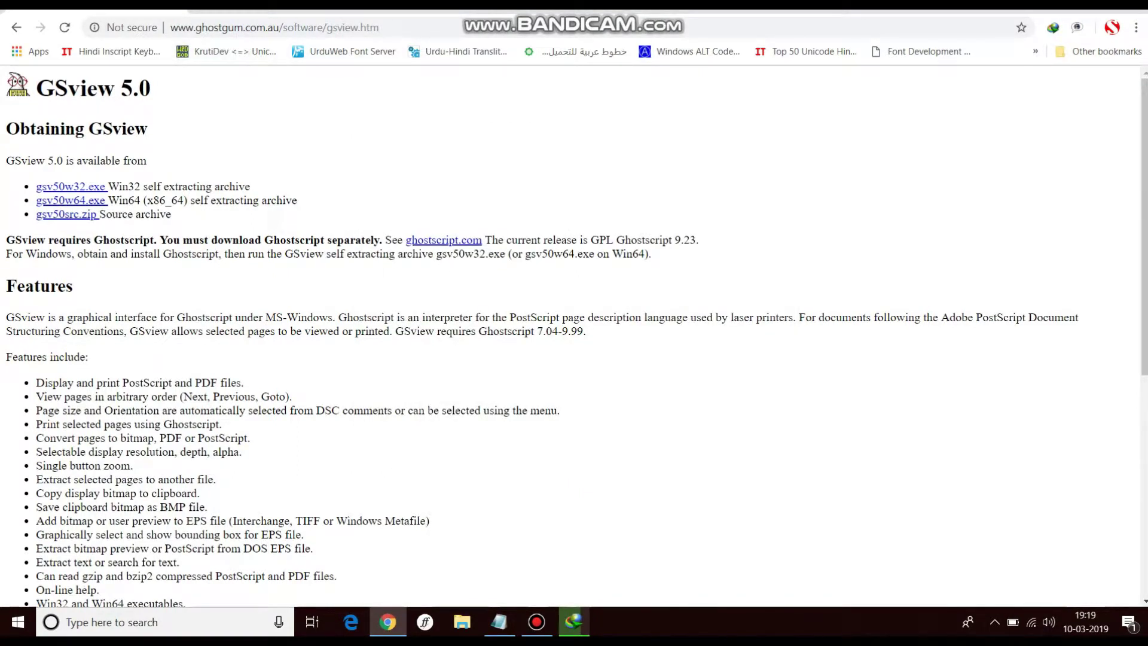
- Search for ghostscript in a new browser tab and open the Ghostscript downloads page on ghostscript.com
key(ctrl+t)
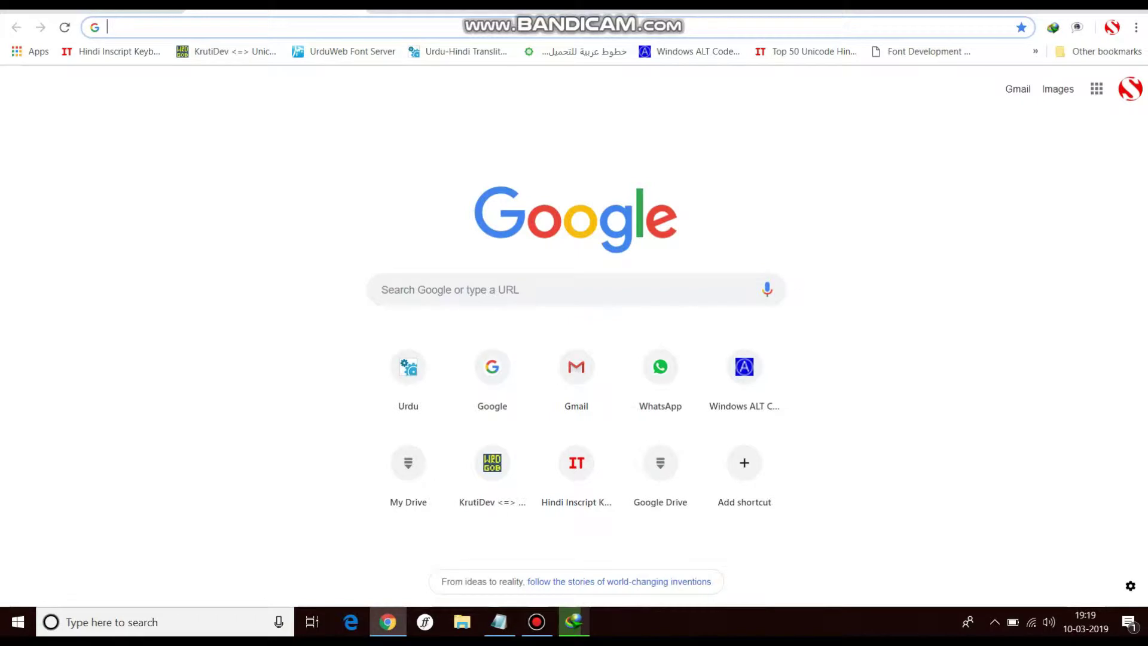
text(ghostscript)
key(Return)
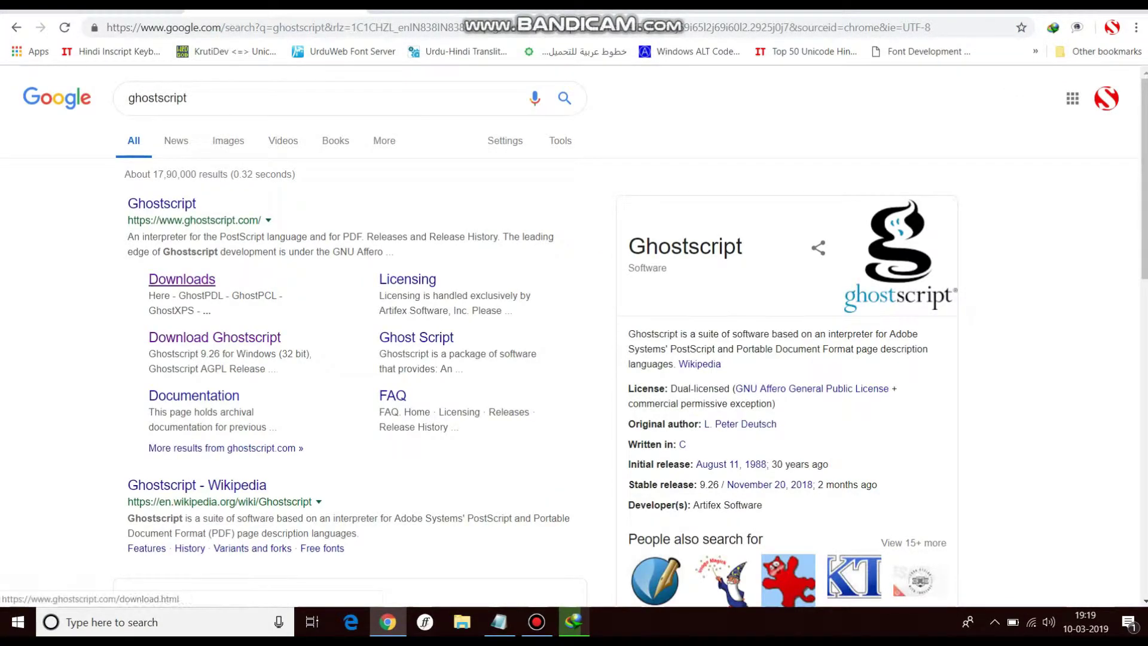
click(182, 279)
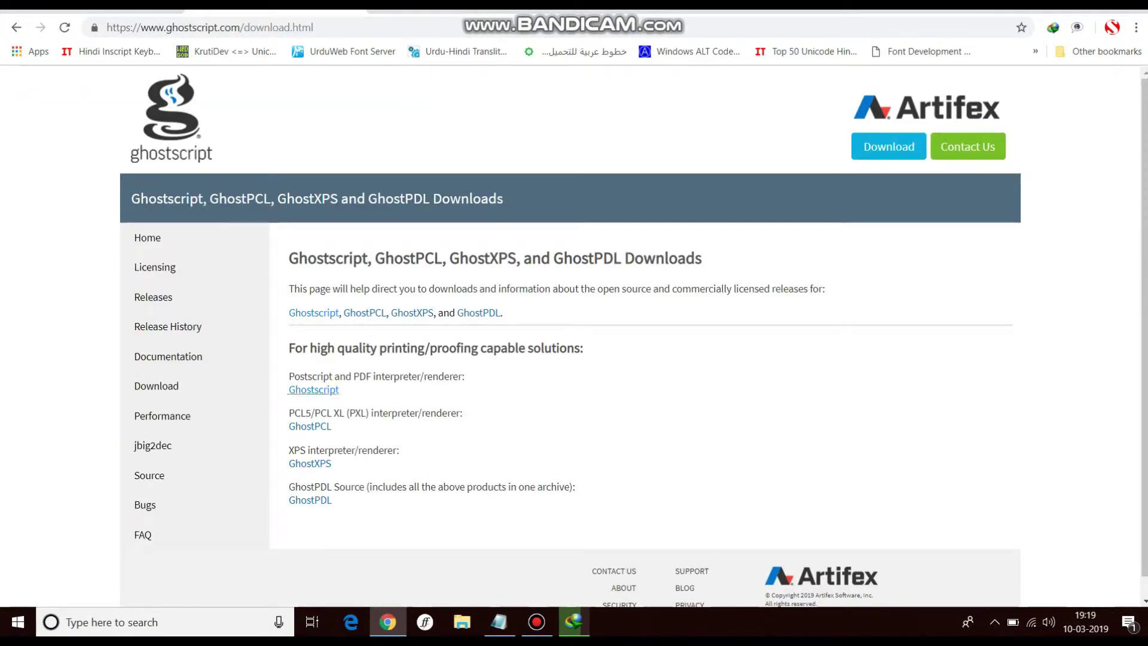
click(313, 390)
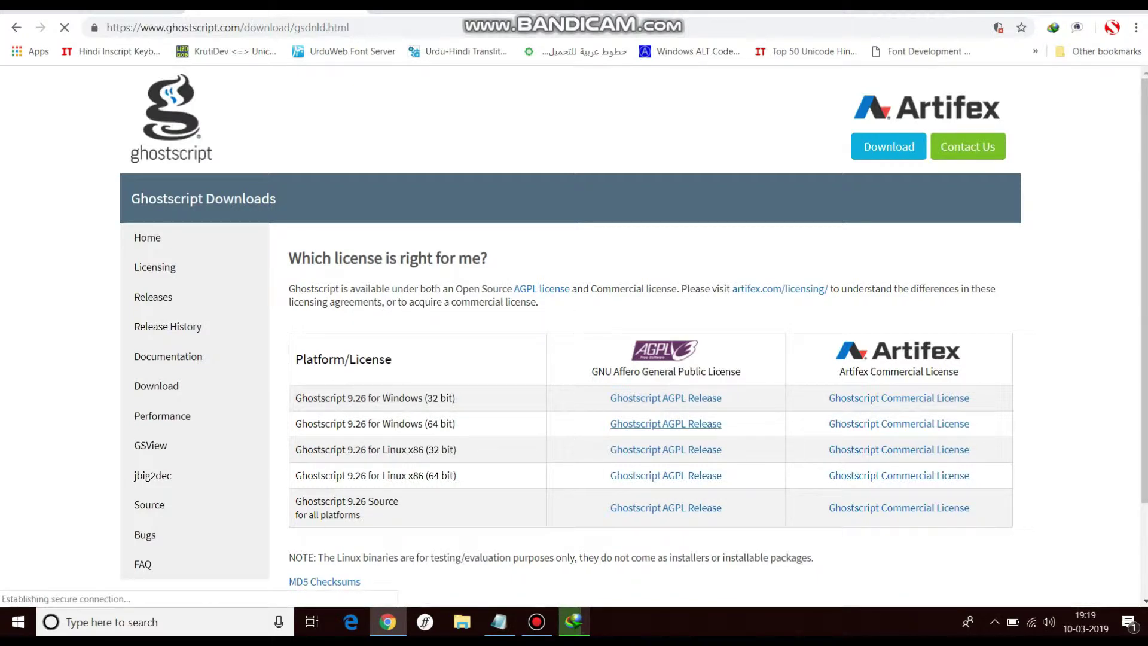
- Download the AGPL release of Ghostscript 9.26 for Windows (64 bit), show its folder, and minimize that window
key(Return)
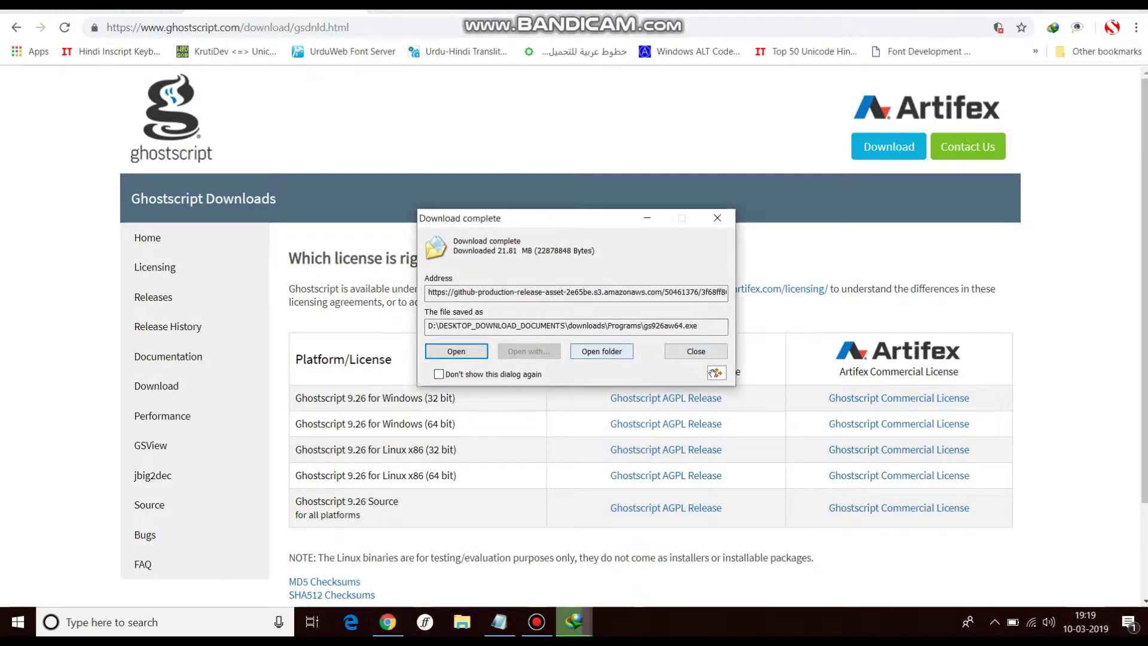
key(Return)
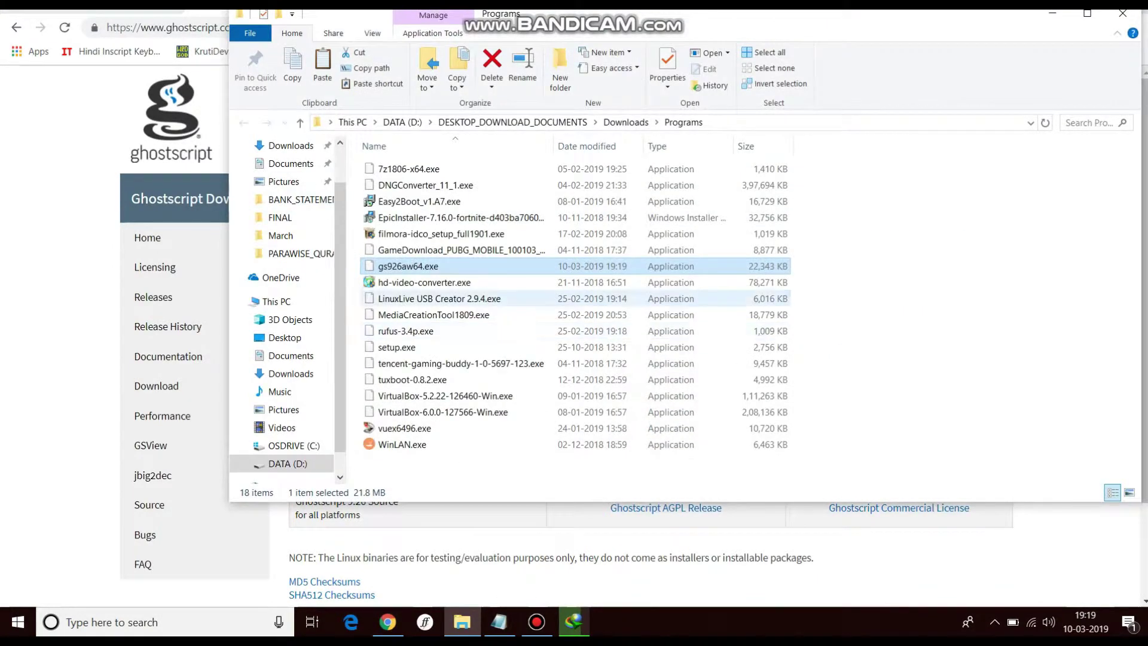
click(1053, 13)
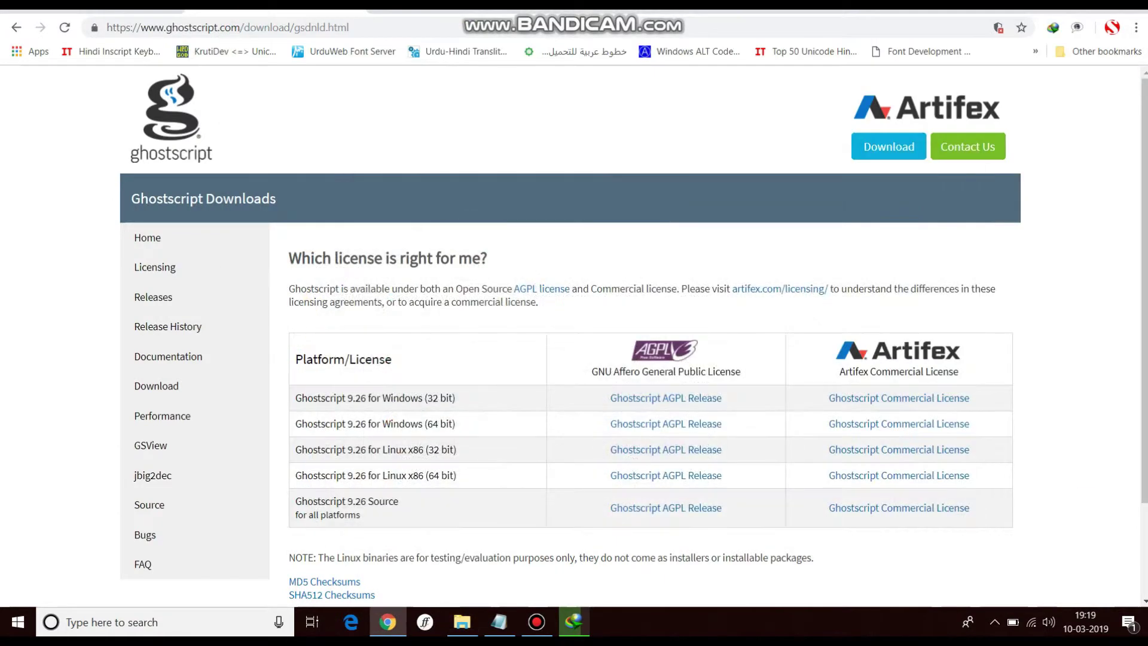
- Search for redmon in a new browser tab and open Ghostgum's RedMon - Redirection Port Monitor page
key(ctrl+t)
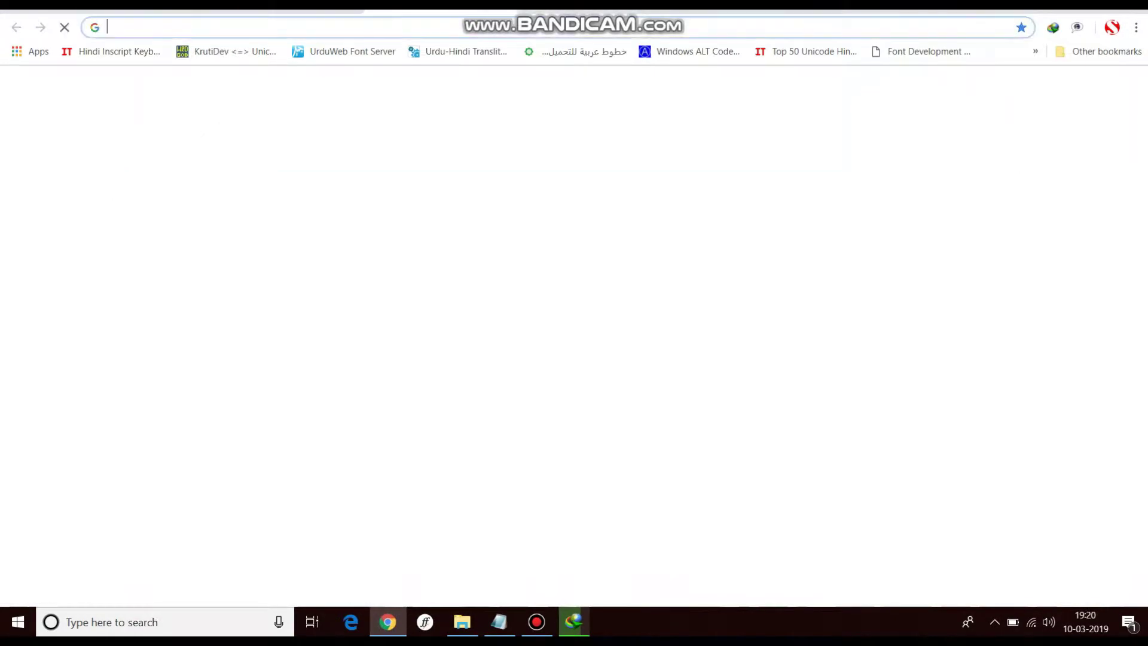
text(redmon)
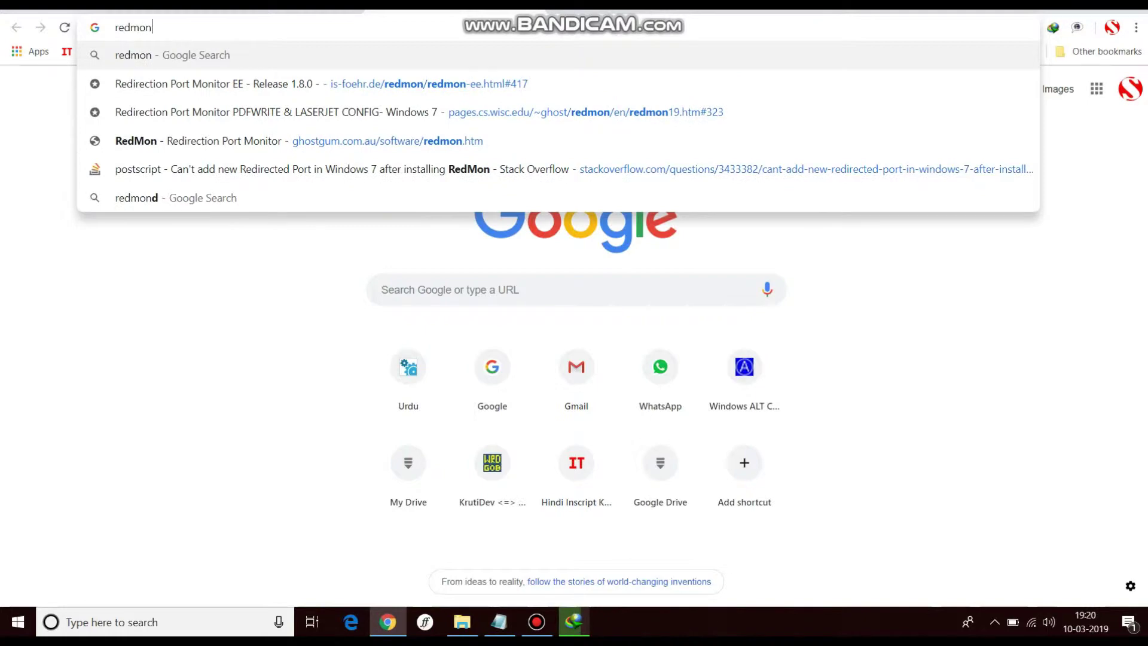
key(Return)
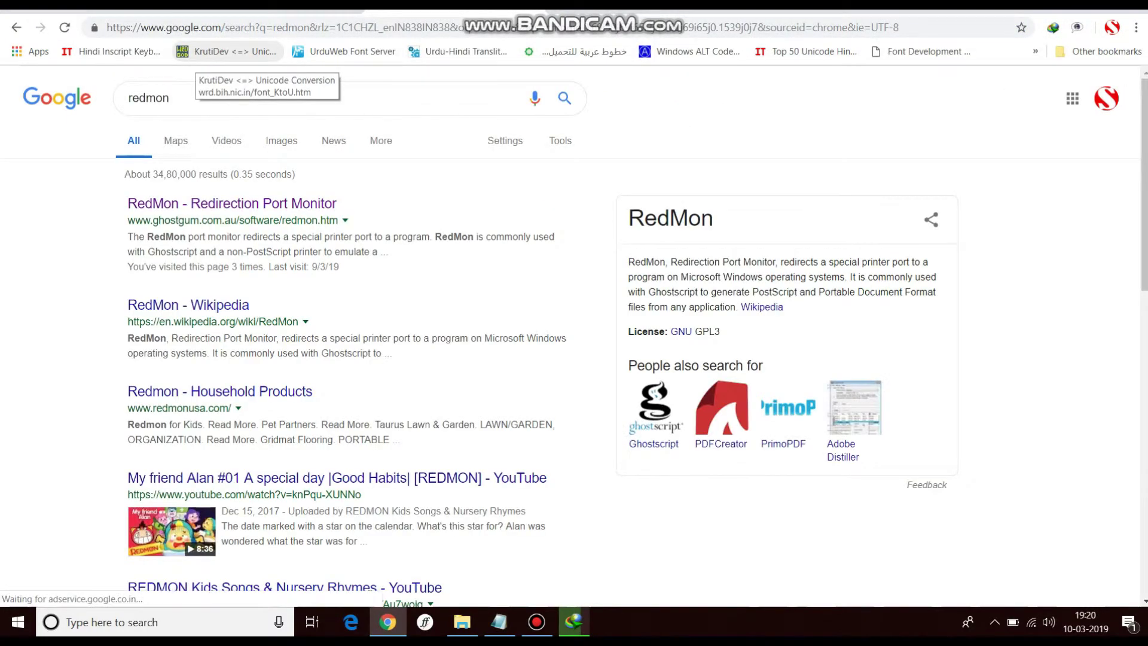
click(232, 203)
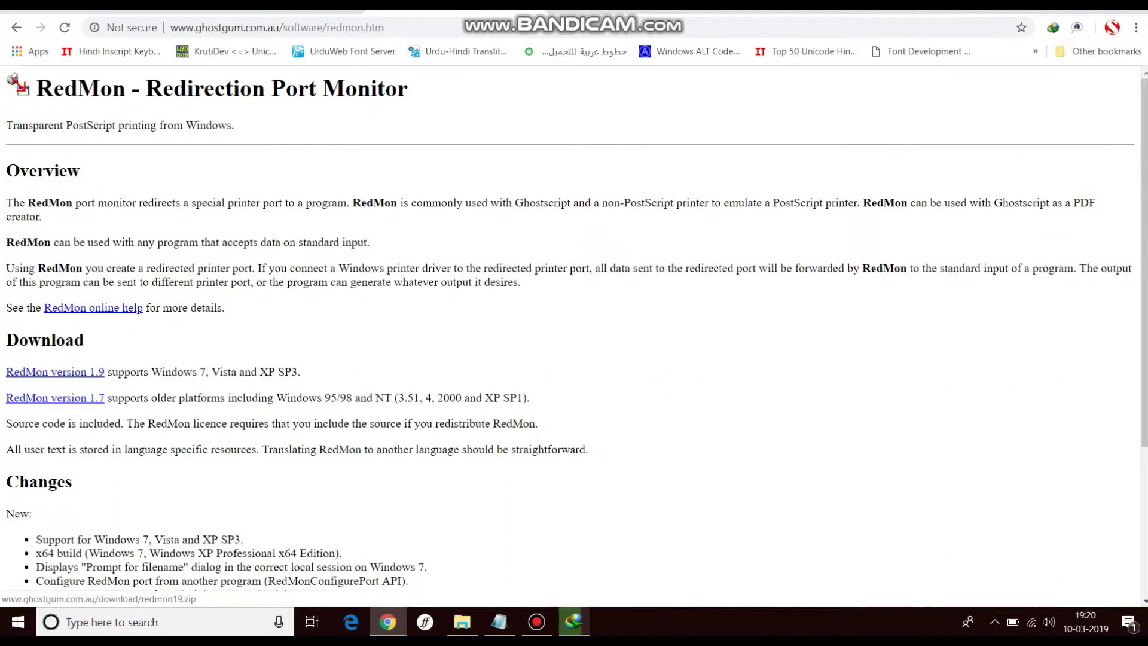
- Download RedMon version 1.9 as a duplicate with a numbered file name and show redmon19.zip in its folder
click(55, 372)
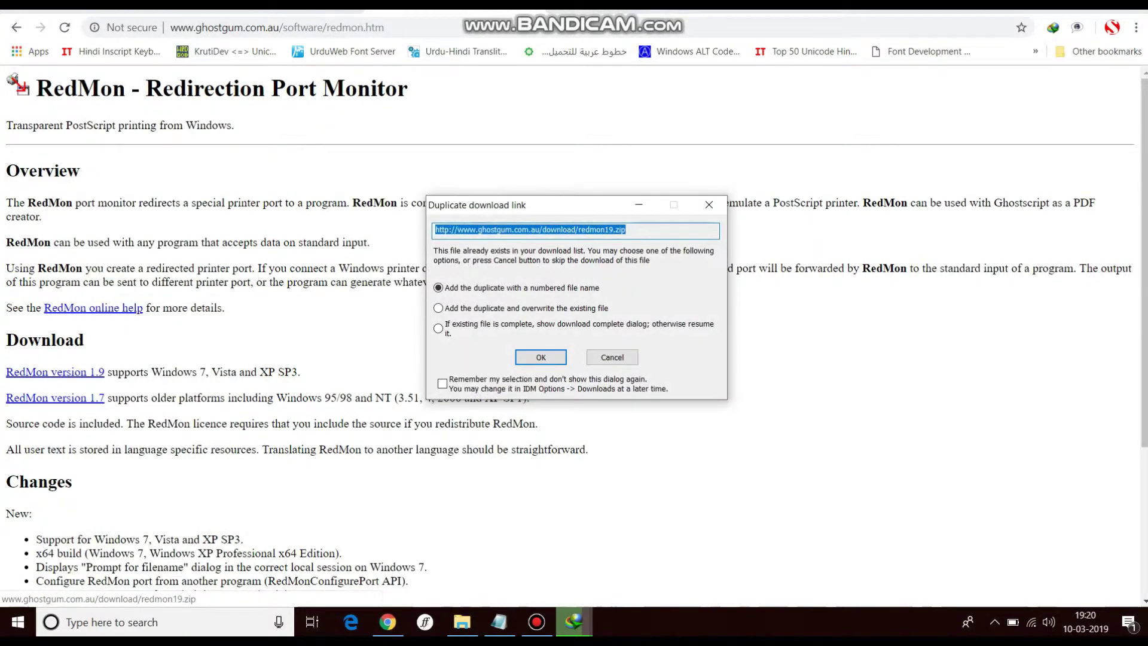
click(541, 358)
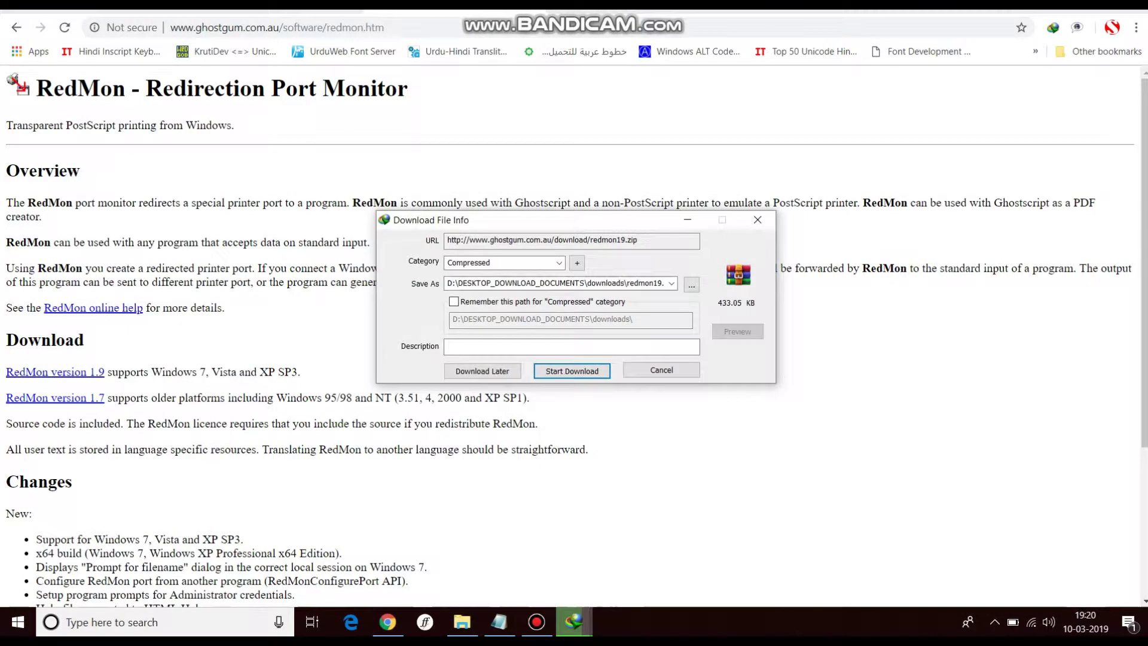
click(573, 371)
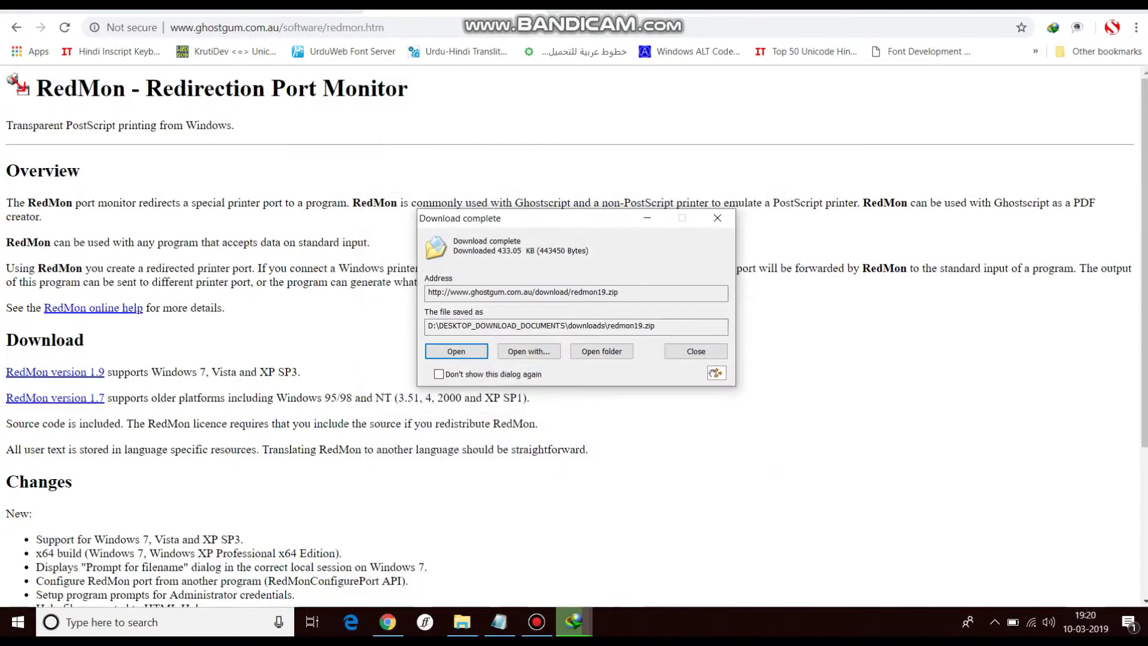
click(603, 351)
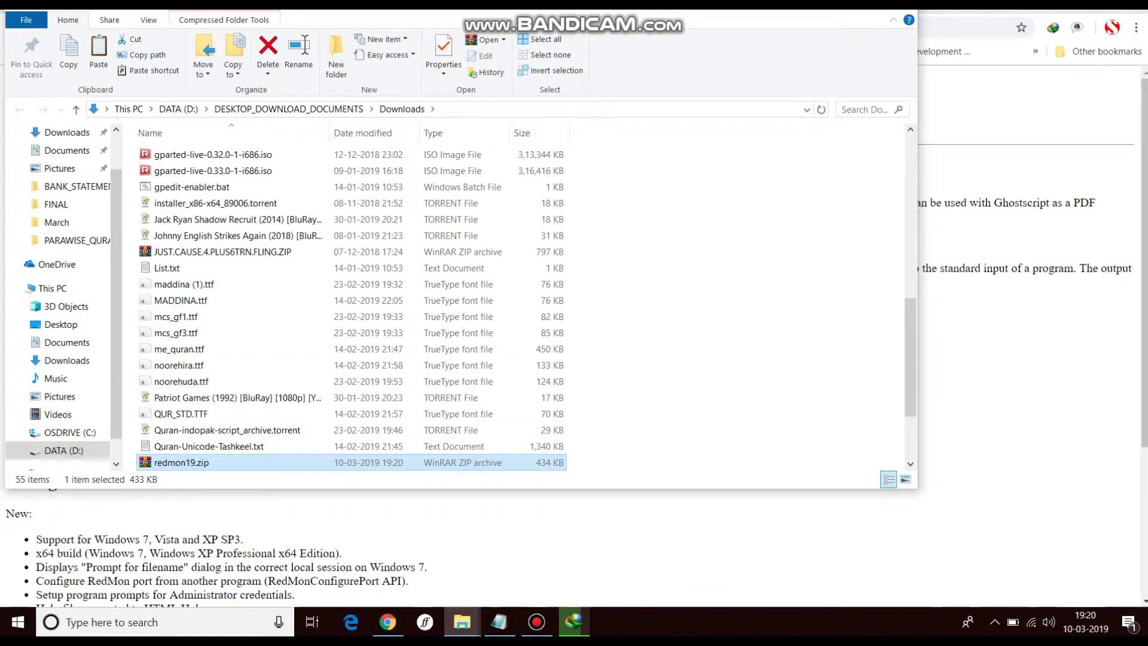
- Clear the desktop, open the OSDRIVE (C:) drive, and delete its first folder together with the contents
key(super+d)
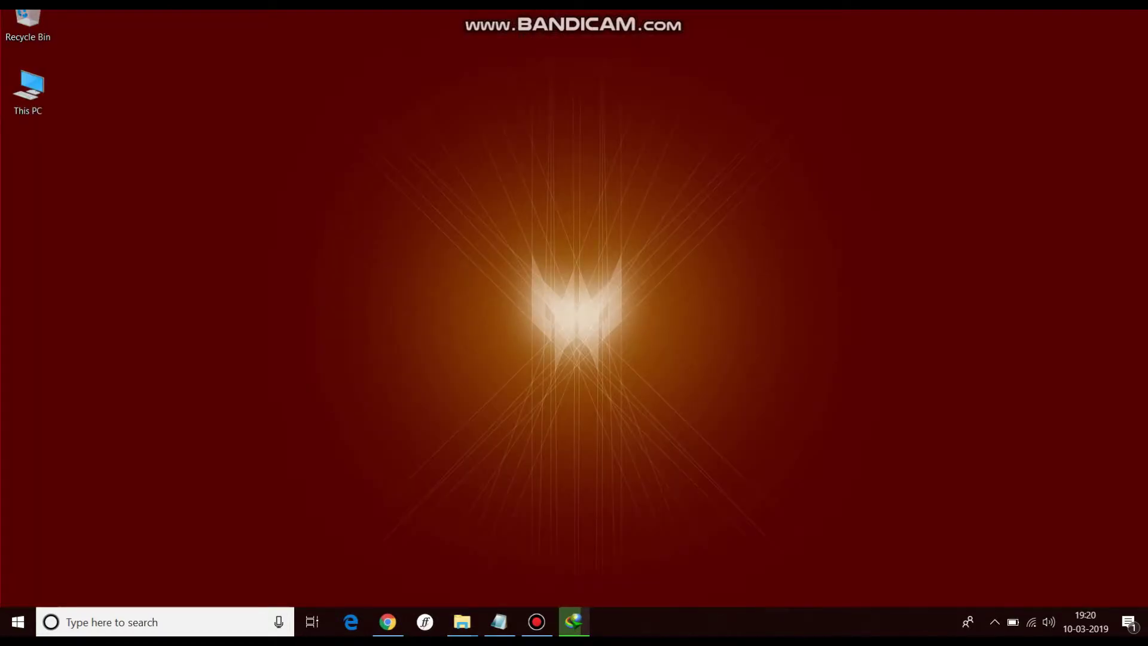
key(super+e)
double_click(179, 263)
double_click(179, 156)
drag(238, 247, 146, 149)
key(Delete)
click(76, 108)
key(Delete)
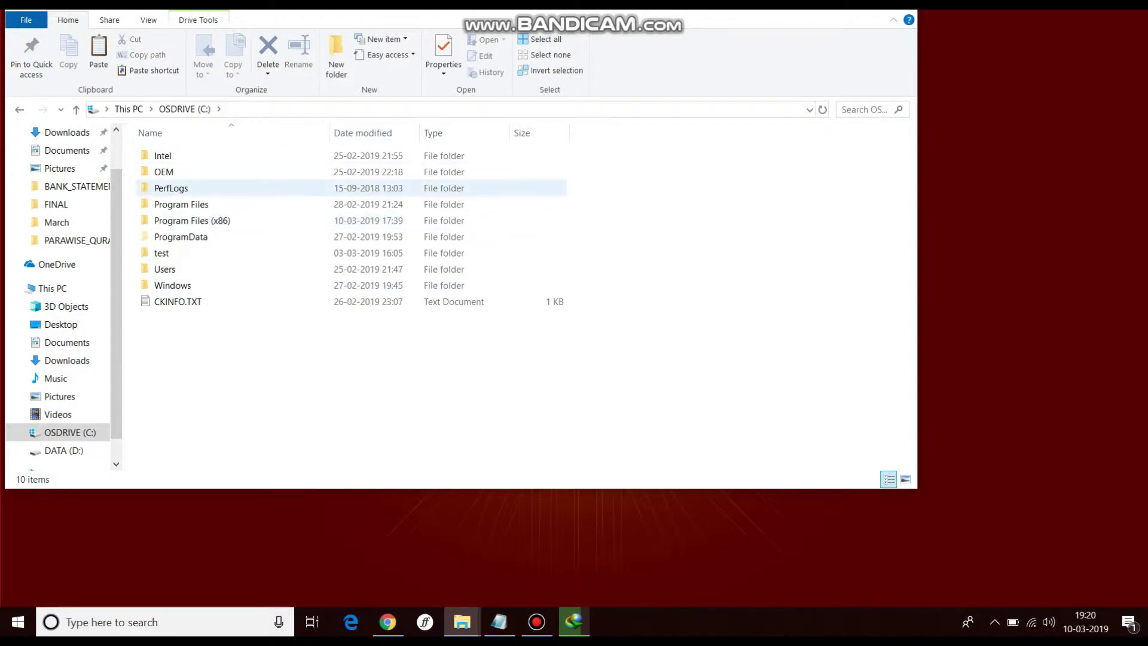
- Create a folder named gs in the root of the C: drive
click(337, 57)
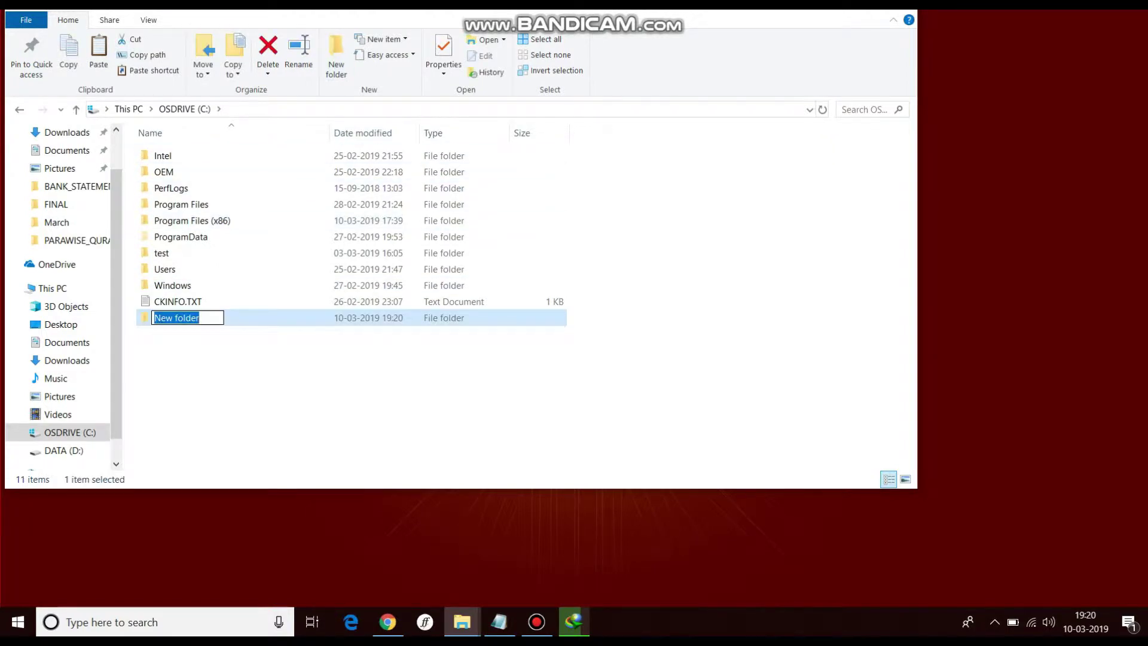
text(gs)
key(Return)
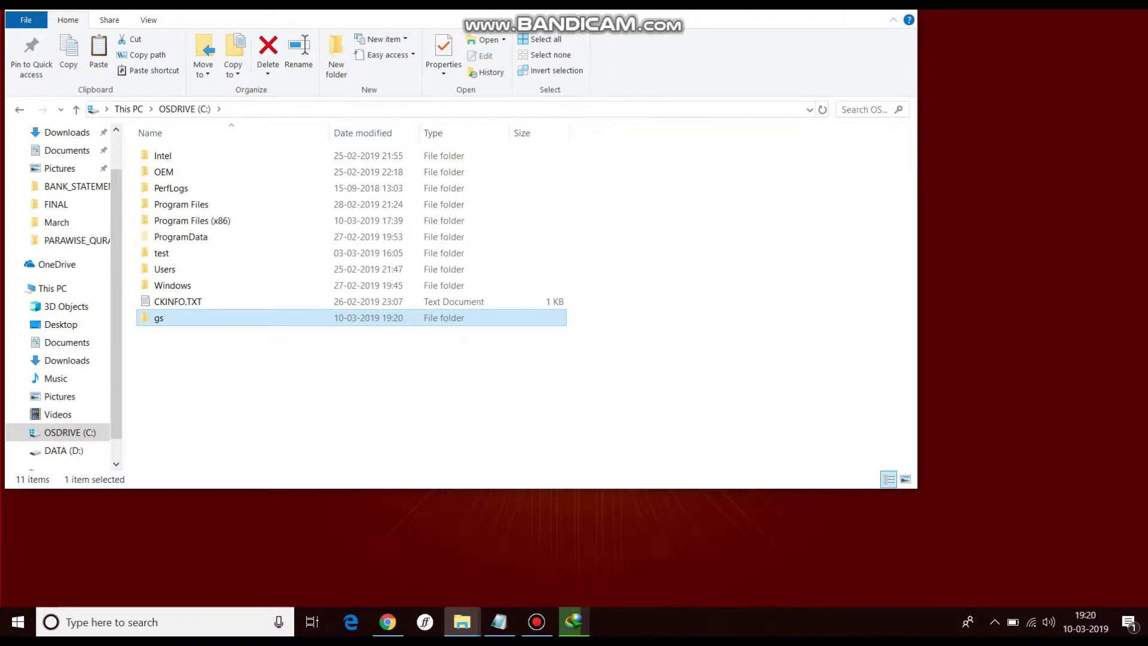
- Open the gs folder on the C: drive and create a subfolder named gscript
key(Return)
right_click(371, 282)
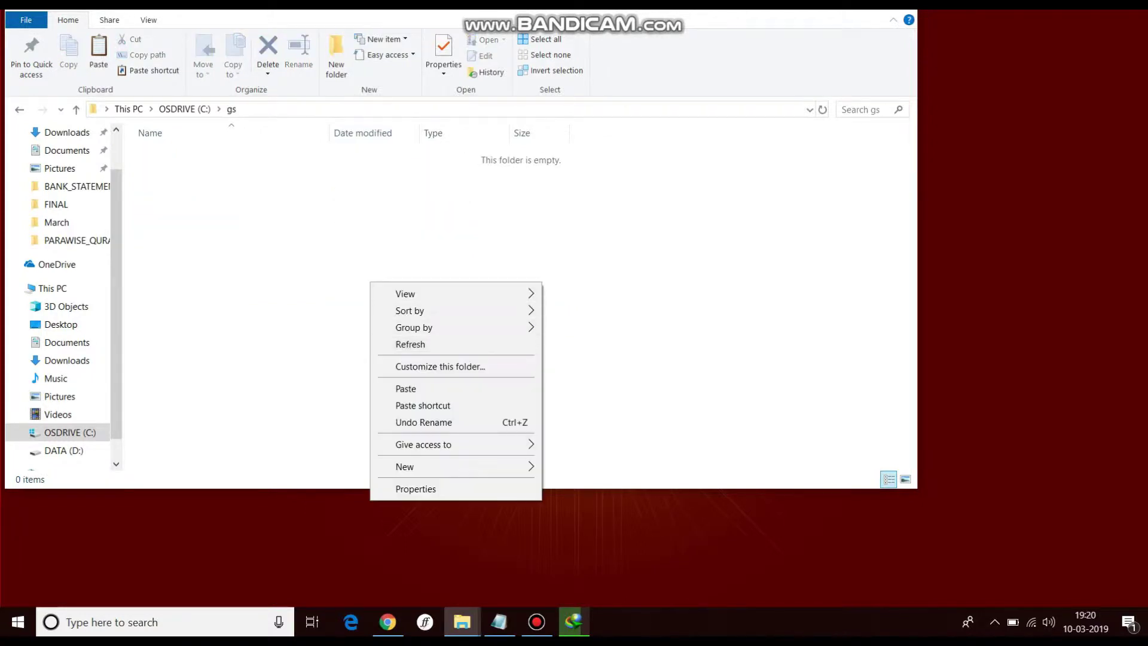
mouse_move(455, 466)
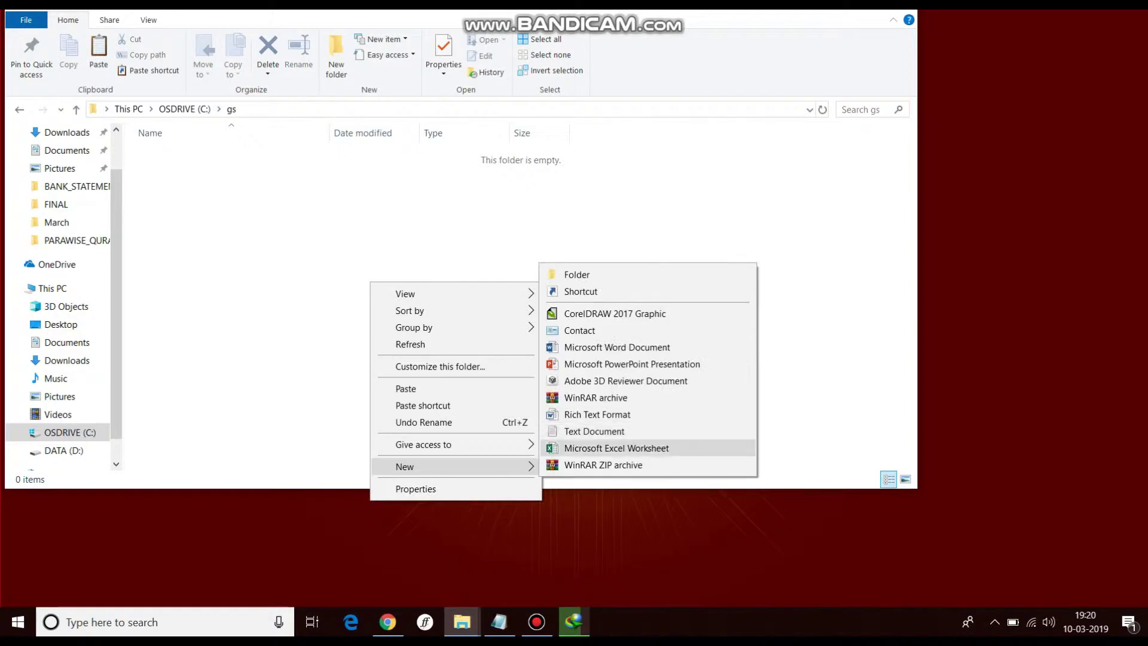
click(568, 274)
text(gs)
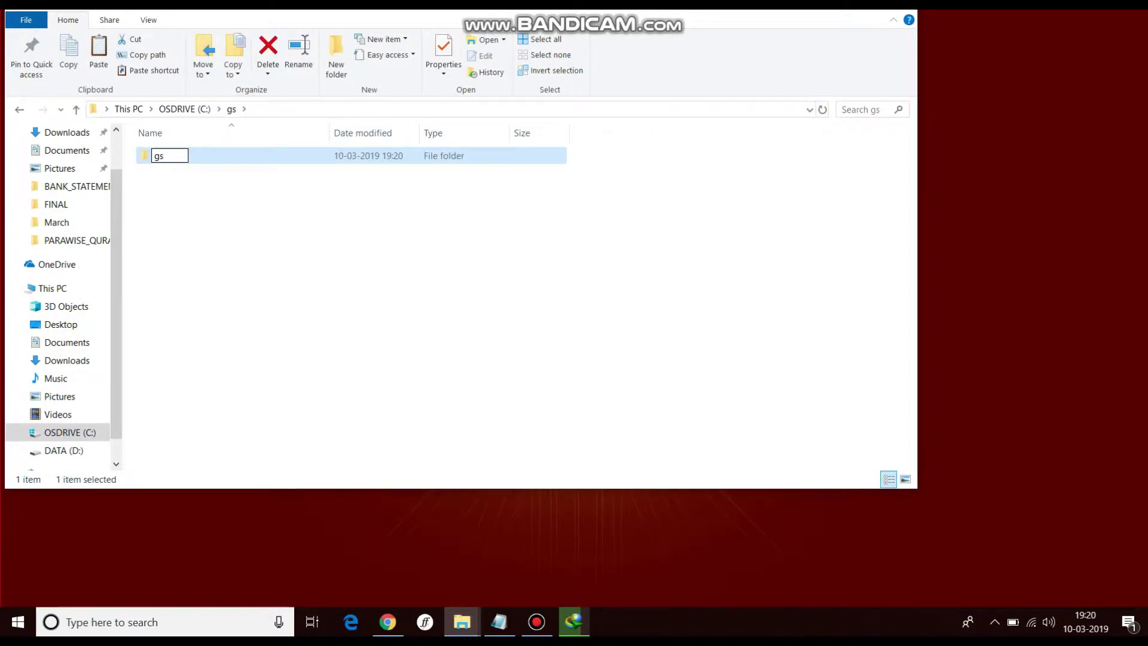
text(cript)
key(Return)
- Create a second subfolder named gsview inside the gs folder
right_click(477, 311)
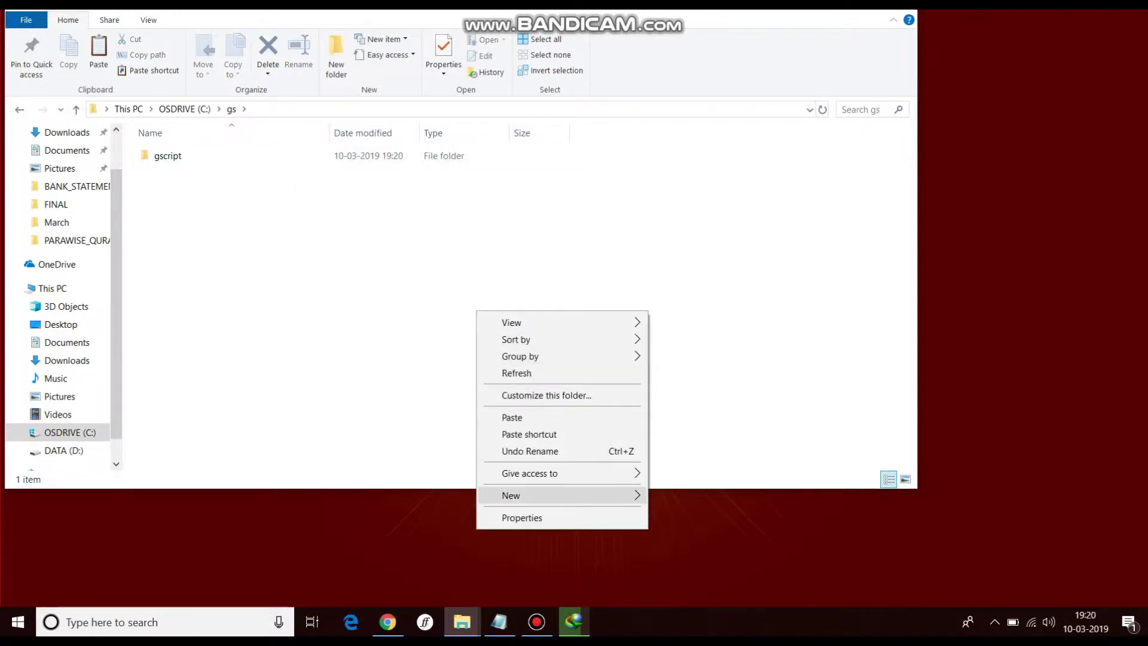
mouse_move(562, 495)
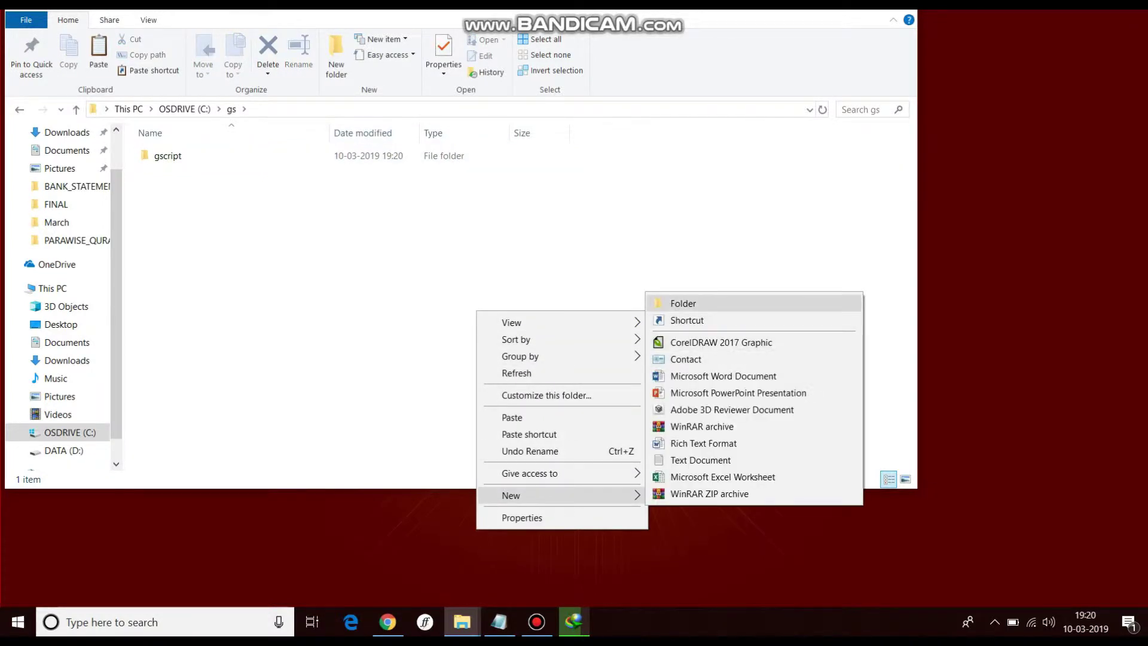
click(682, 303)
text(gsview)
key(Return)
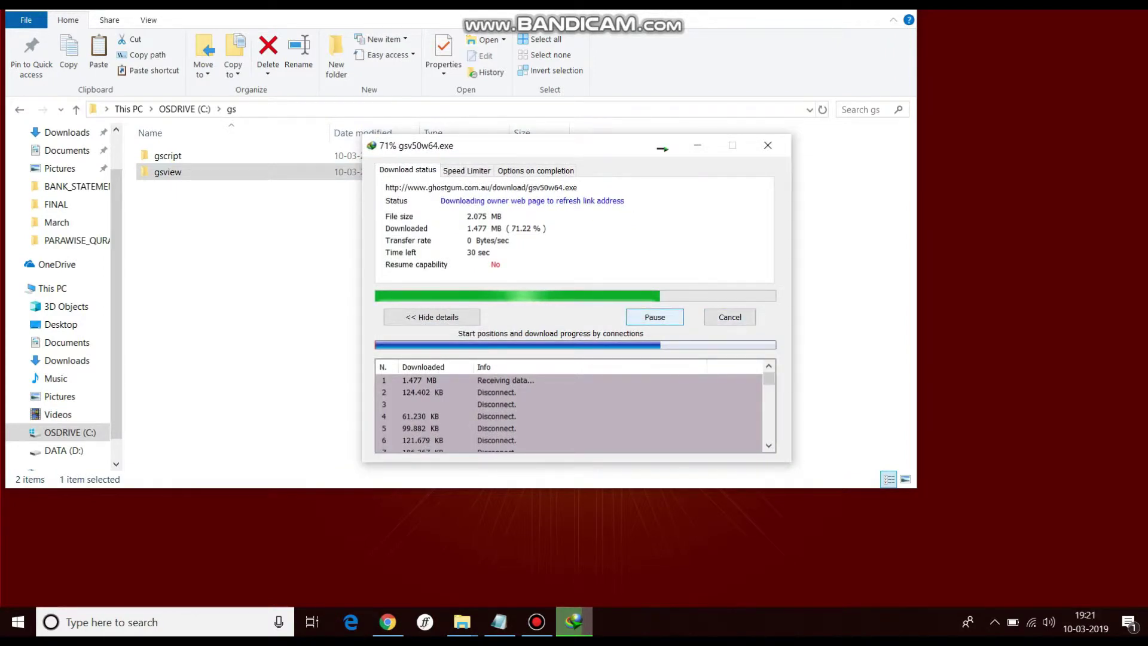
- Switch to Chrome, search the web for ghostscript in a new tab, and open the Ghostscript downloads page
click(387, 622)
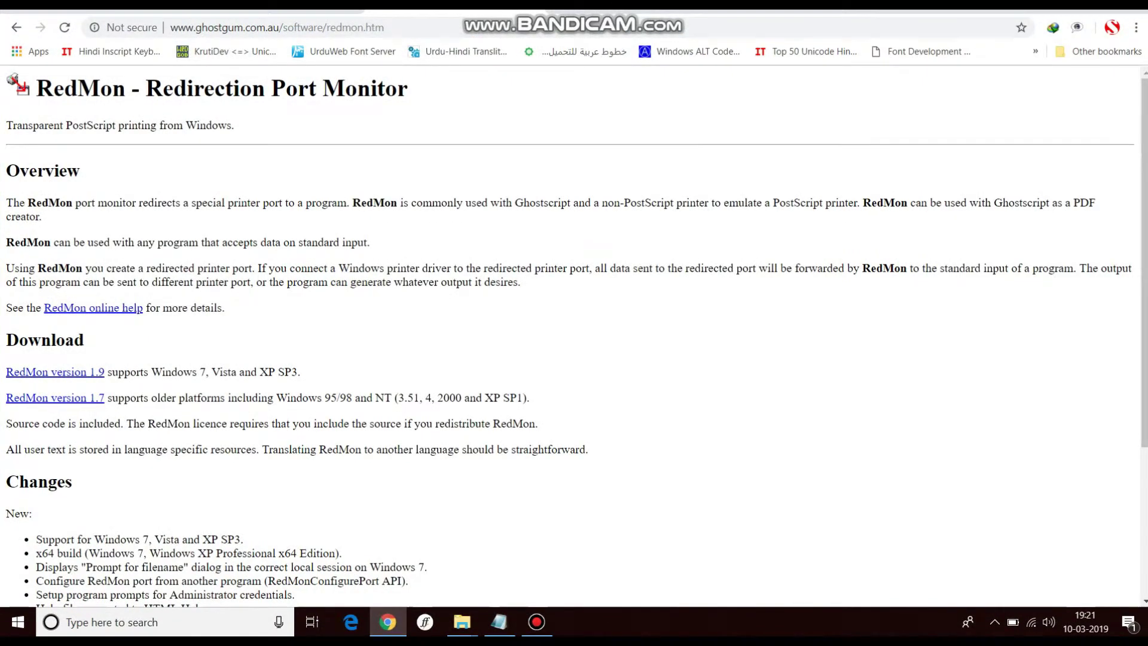
key(ctrl+t)
text(ghos)
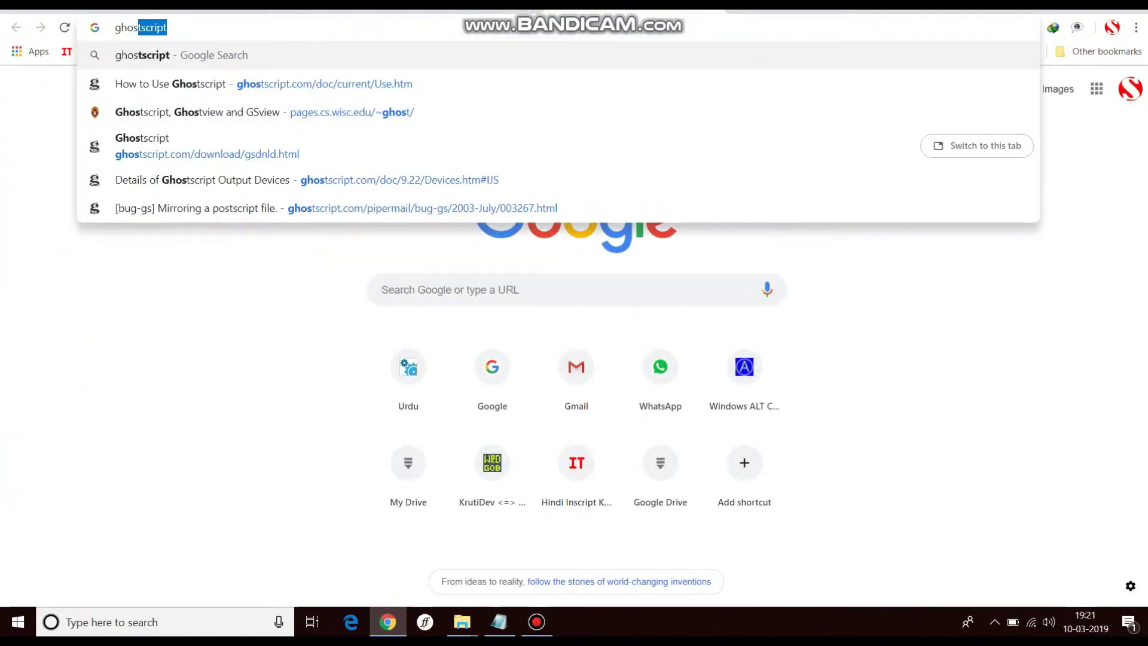
key(Return)
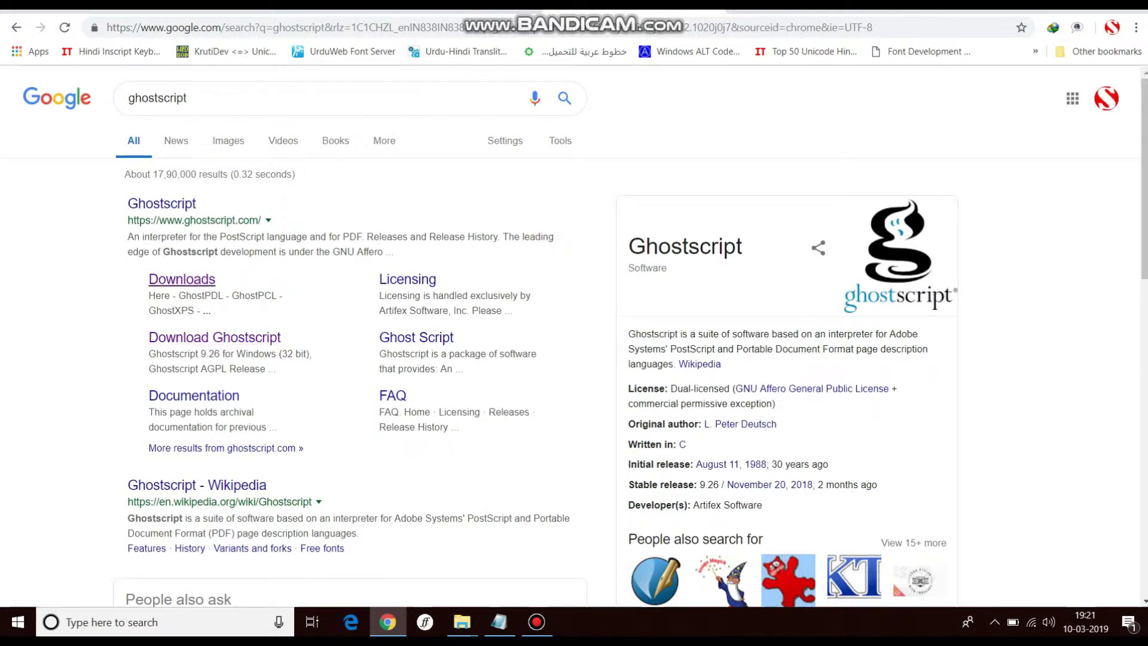
click(182, 279)
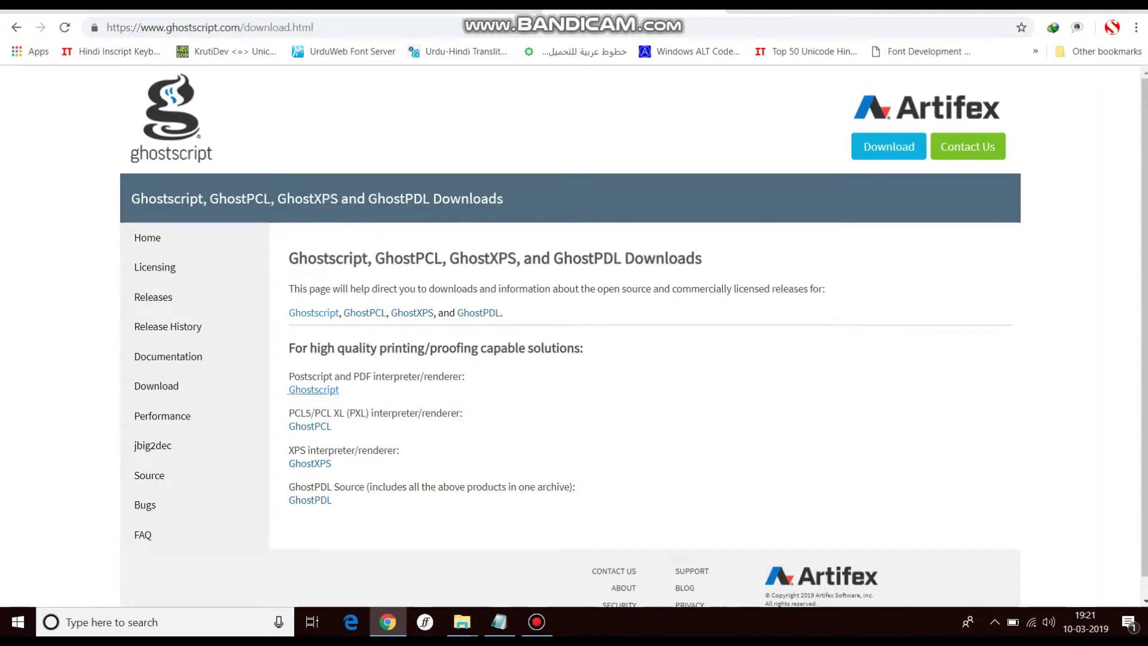
click(314, 389)
- Download the AGPL release of Ghostscript 9.26 for Windows (64 bit) and open the folder containing the file
click(666, 423)
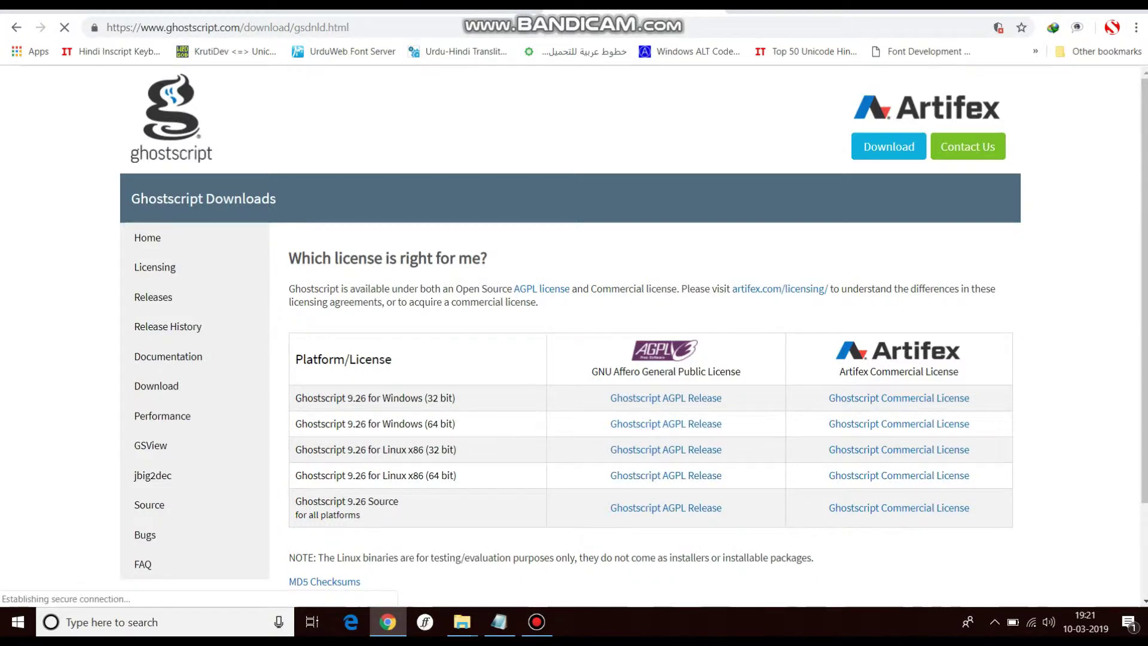
key(Return)
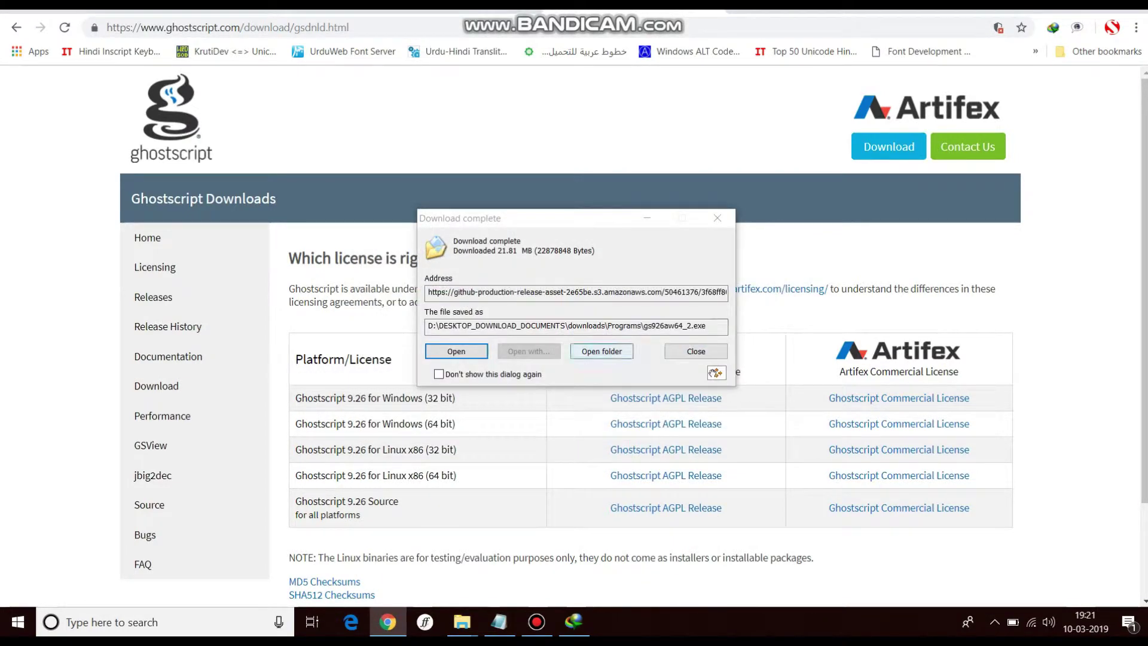
click(602, 351)
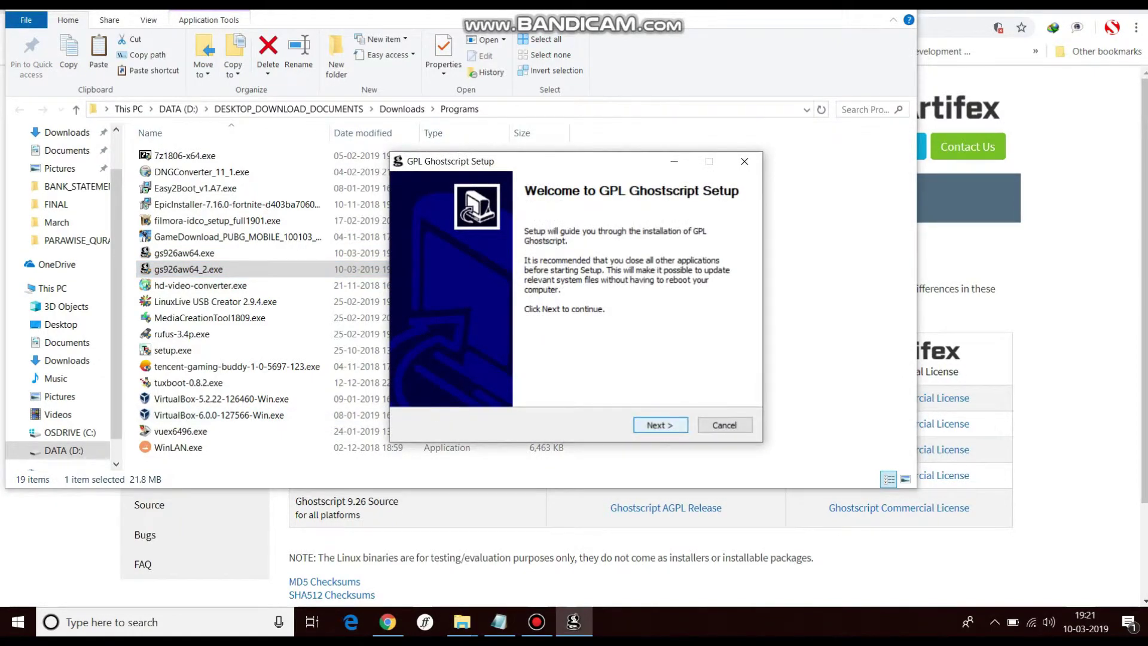
- Accept the GPL Ghostscript licence, choose C:\gs\gscript as the destination folder, and start the installation
key(Return)
key(Return)
key(Tab)
key(Return)
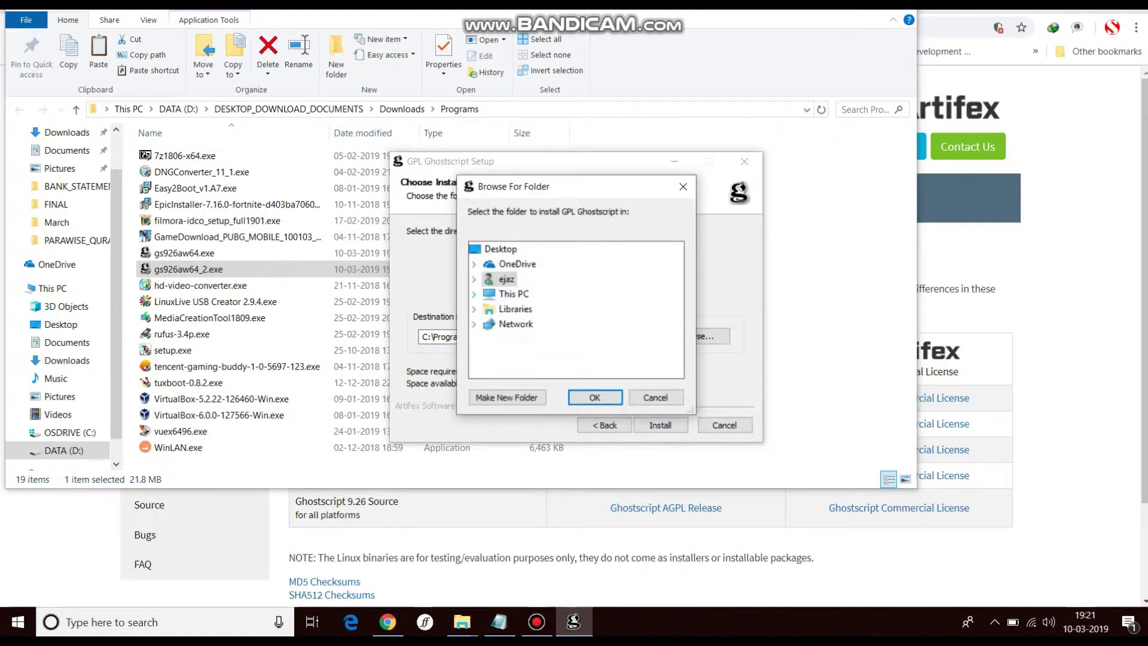
click(475, 294)
click(538, 368)
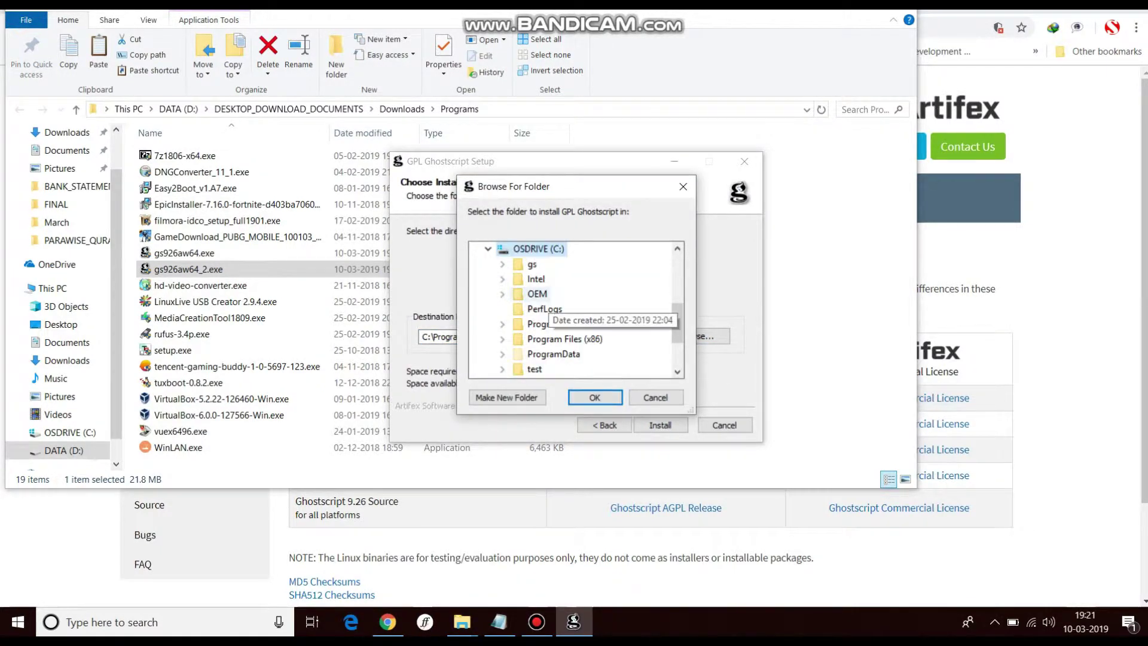
click(502, 264)
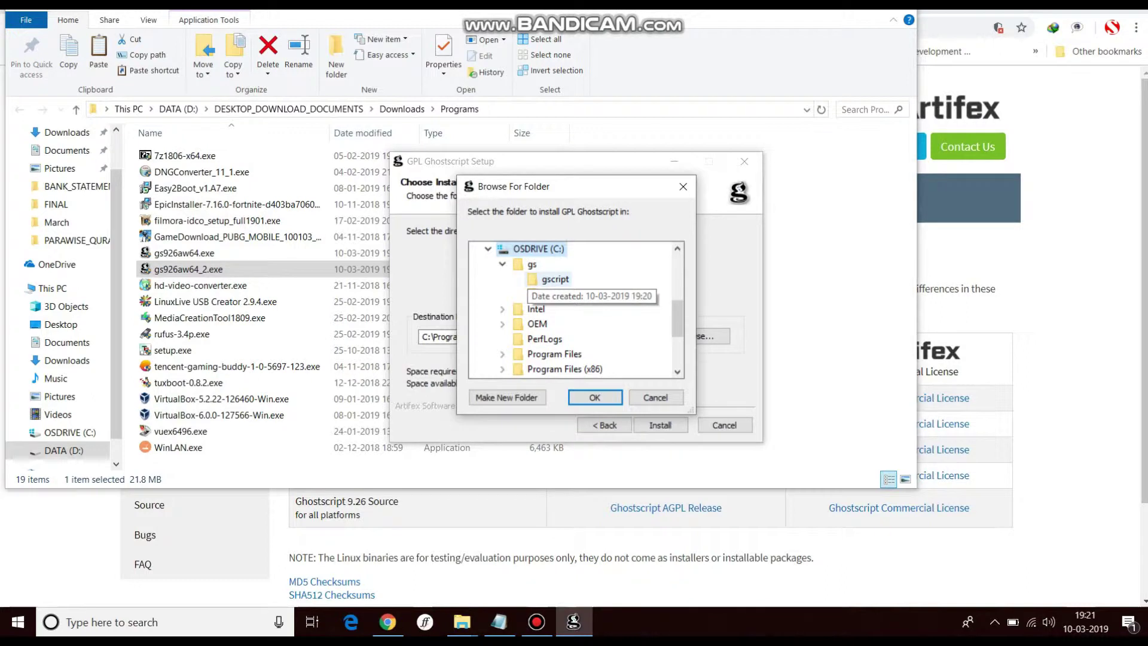
click(555, 279)
click(595, 397)
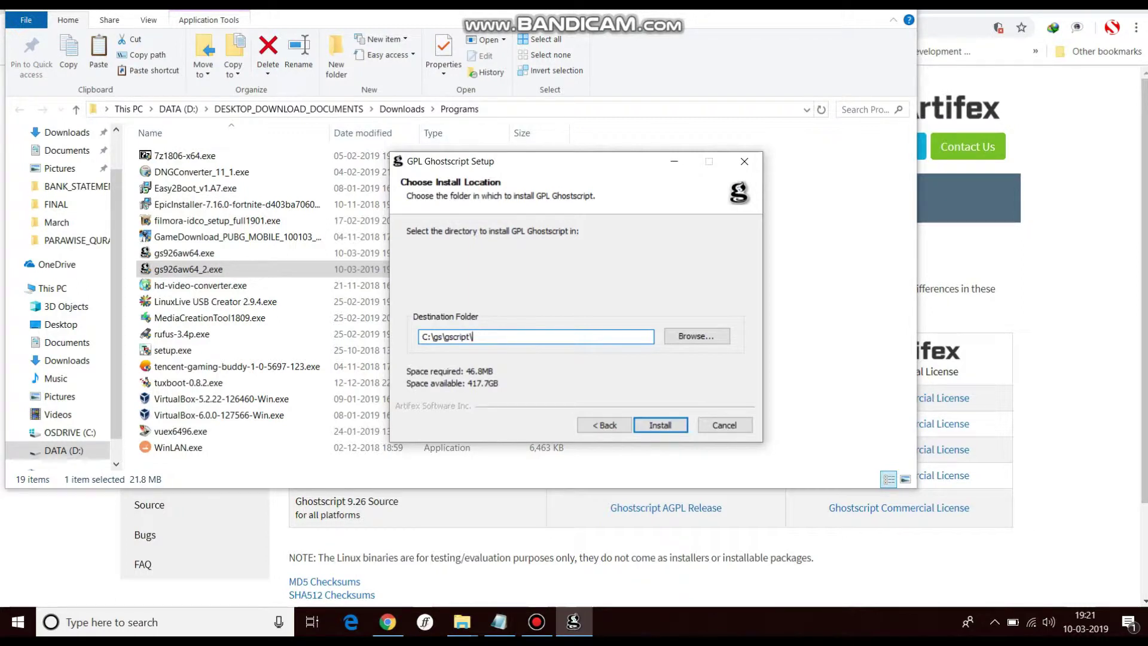
key(Return)
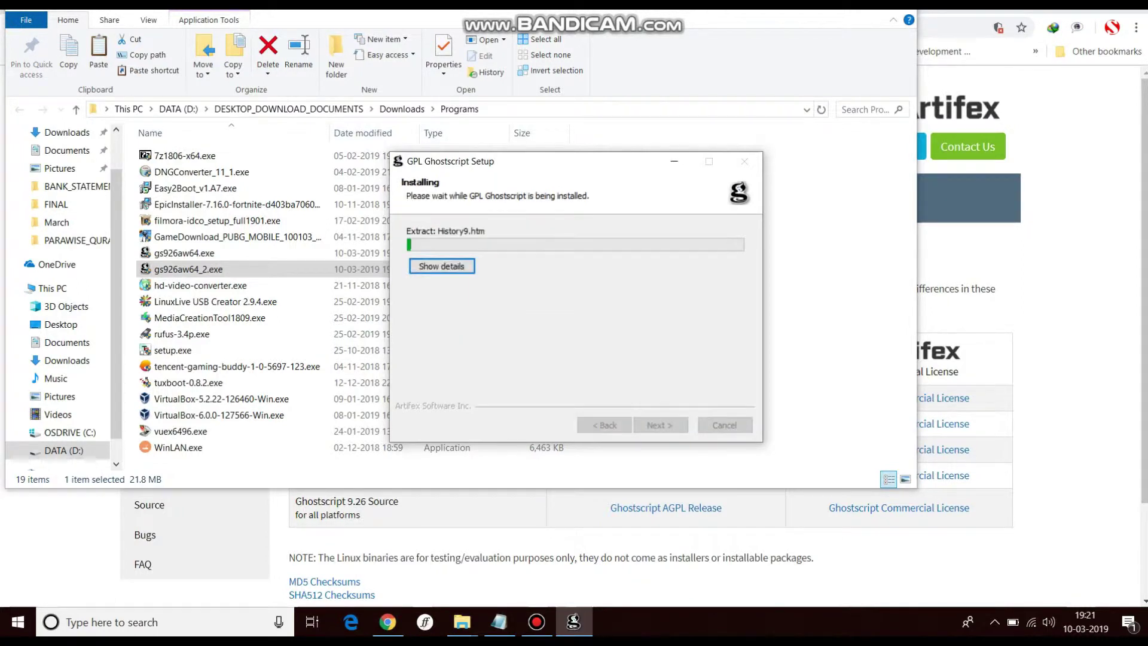
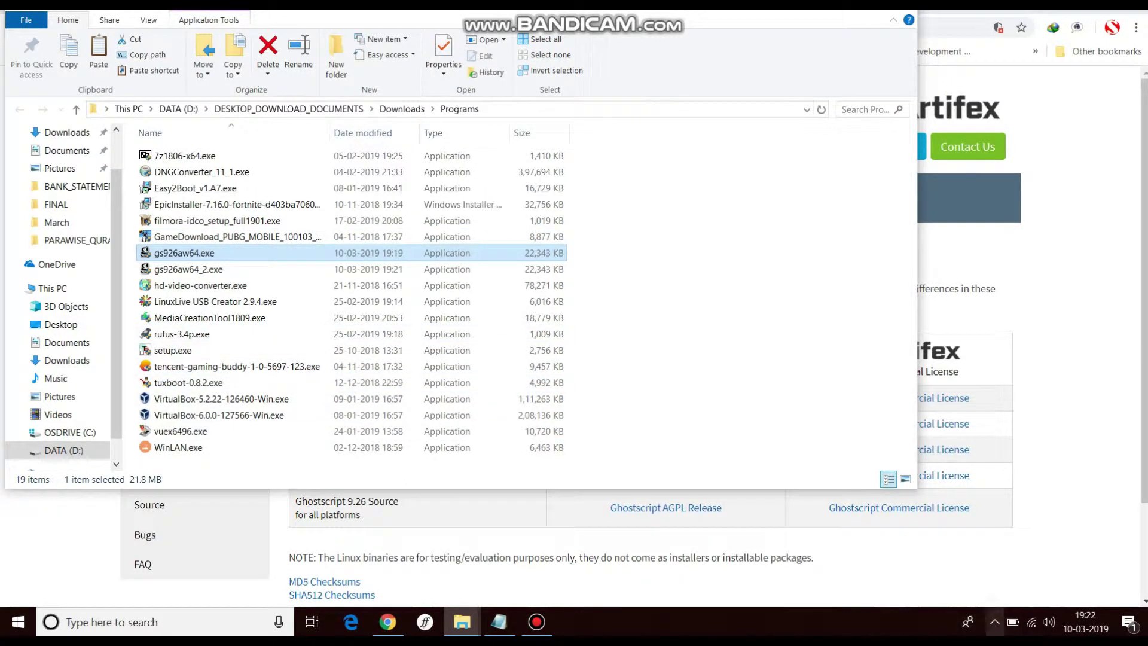
- Open Internet Download Manager, try to open the folder of the completed gsv50w64.exe, and view the unfinished gsv50w64.exe download's properties
click(995, 622)
click(1010, 562)
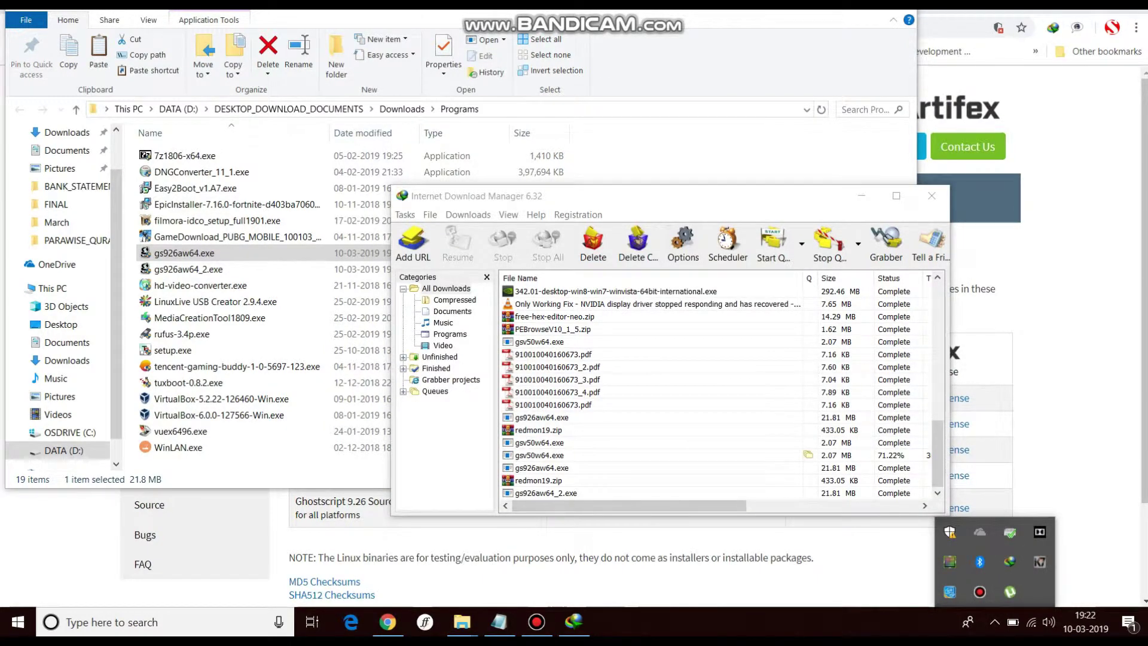
click(539, 455)
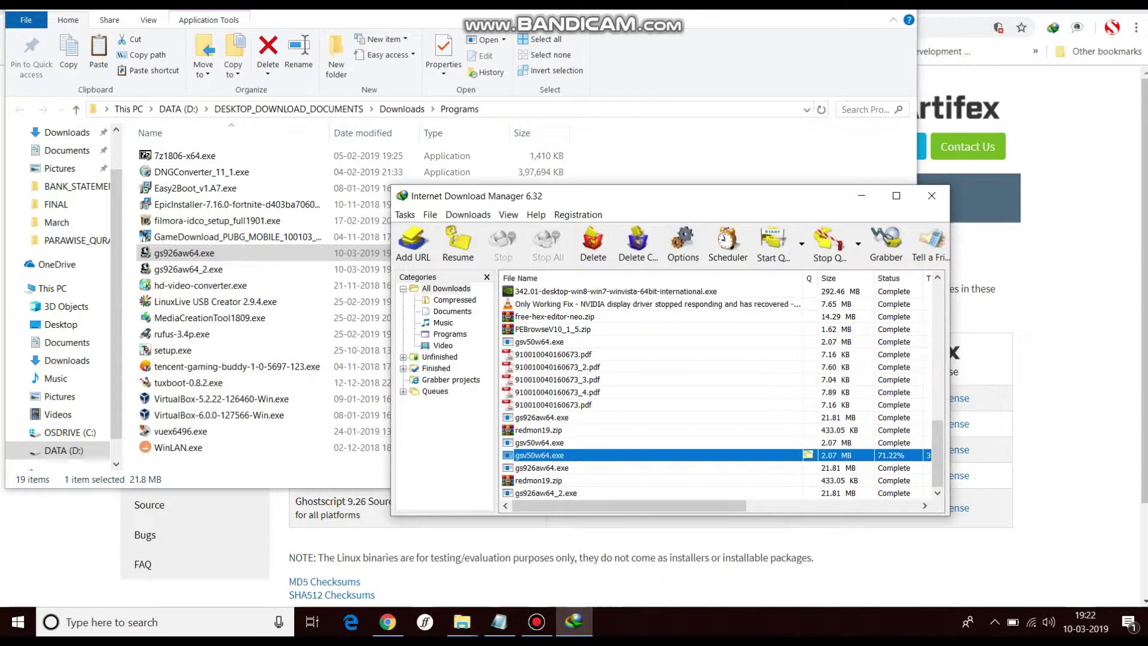
right_click(541, 442)
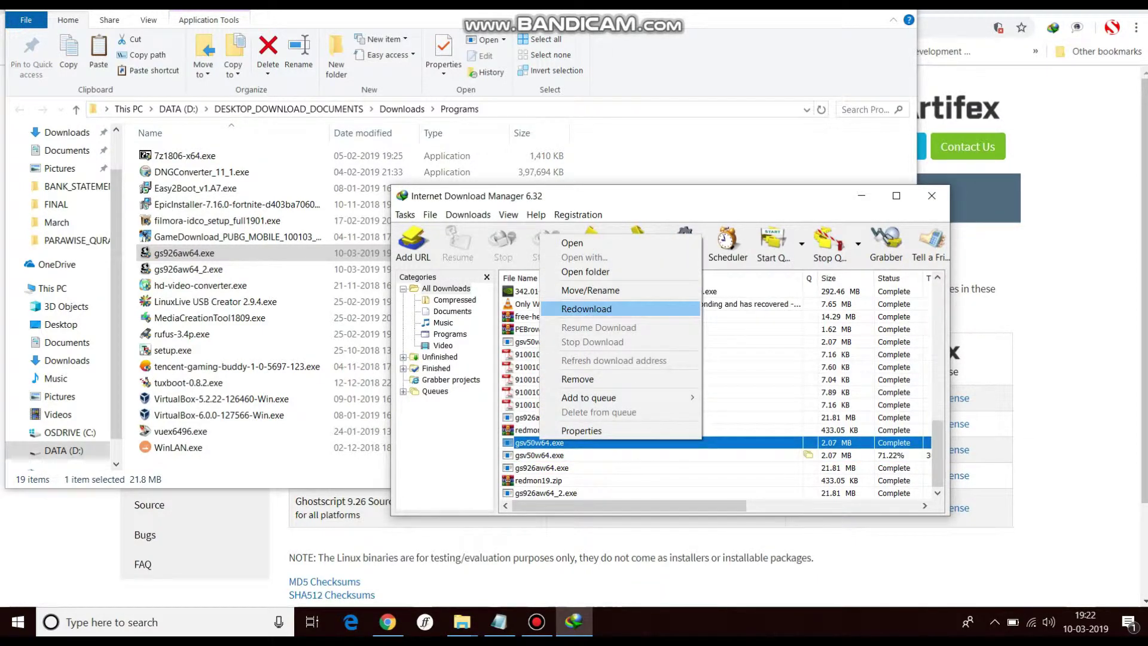
click(585, 272)
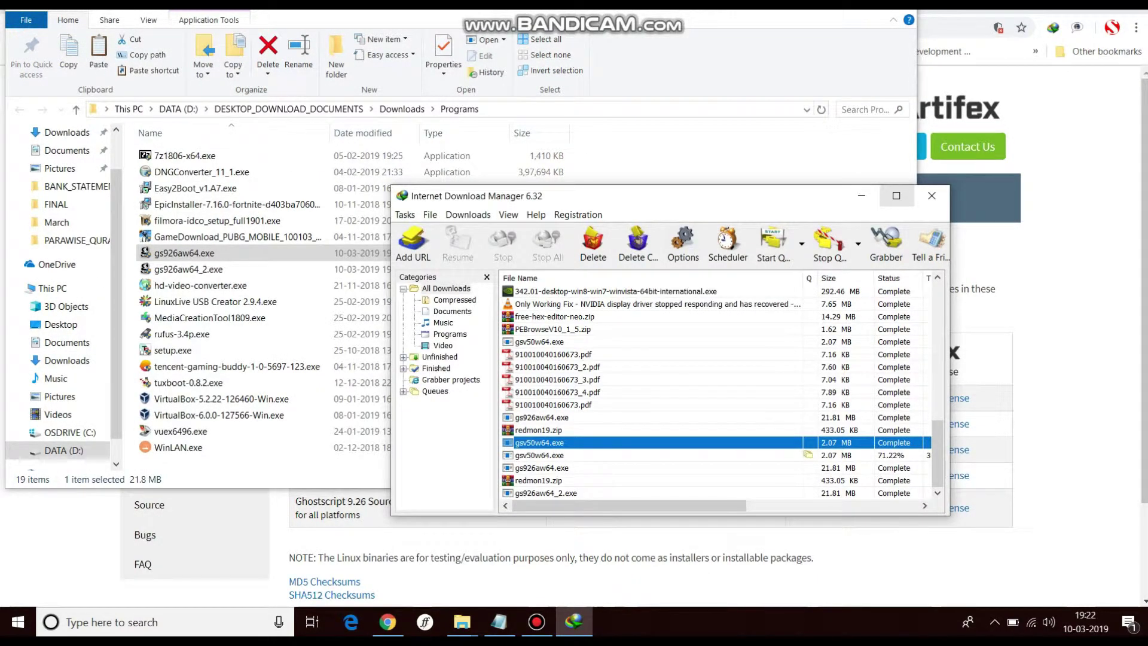
double_click(541, 455)
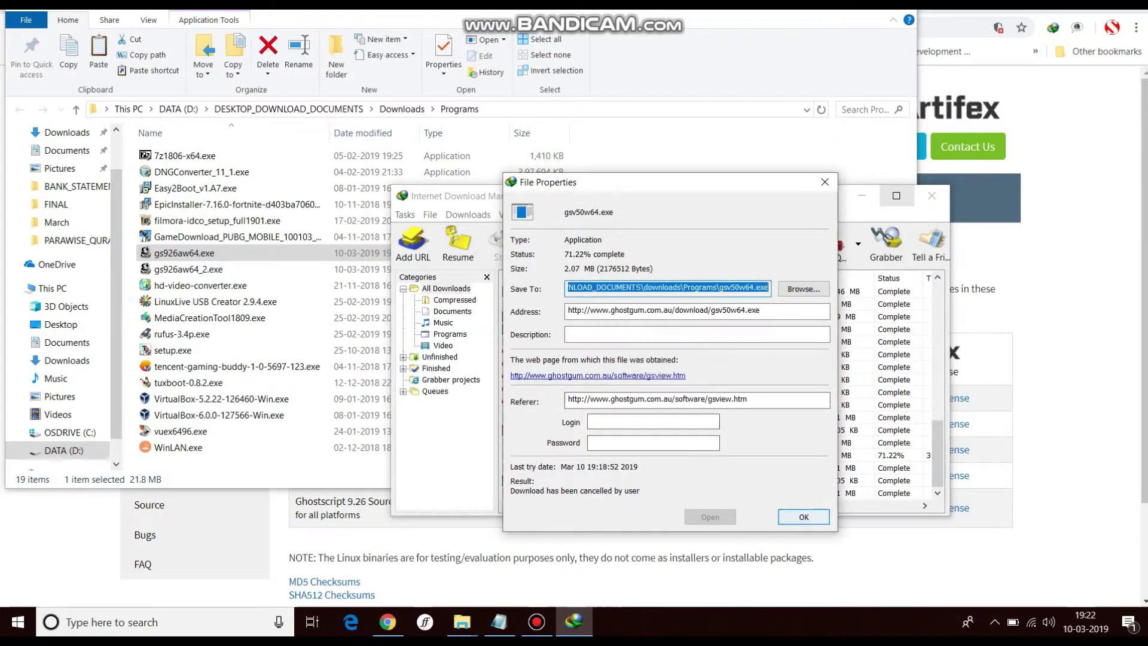
key(Return)
- Return to Chrome, search Google for gsview, and open the Ghostgum GSview 5 page through the Wisc Ghostscript site
click(388, 622)
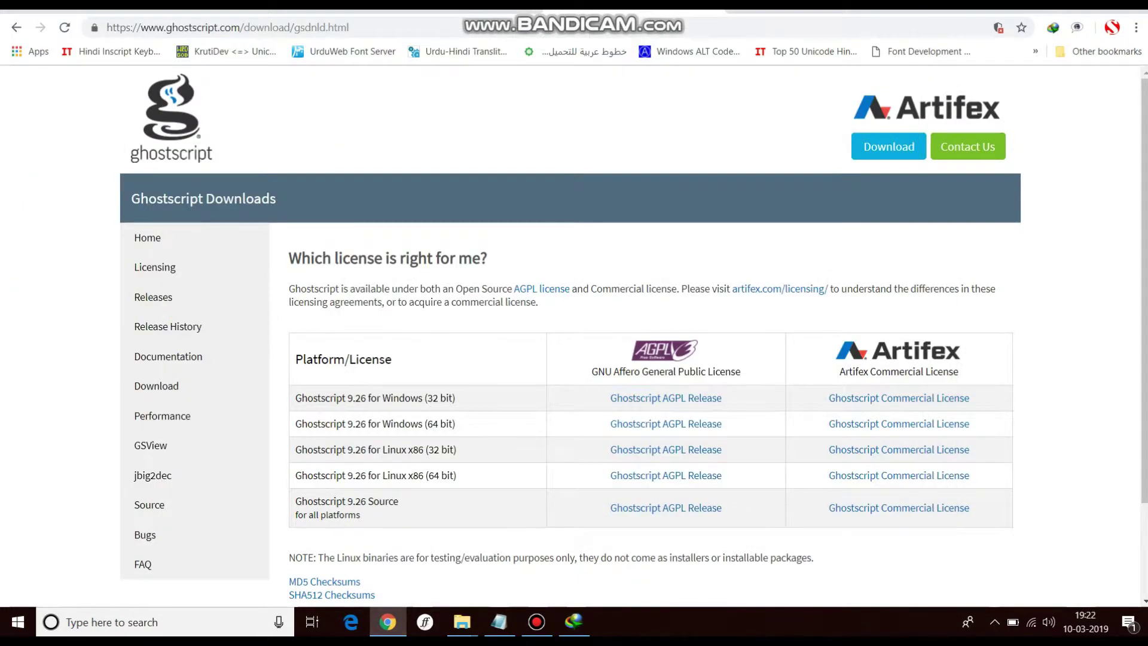
click(347, 27)
text(google)
key(Return)
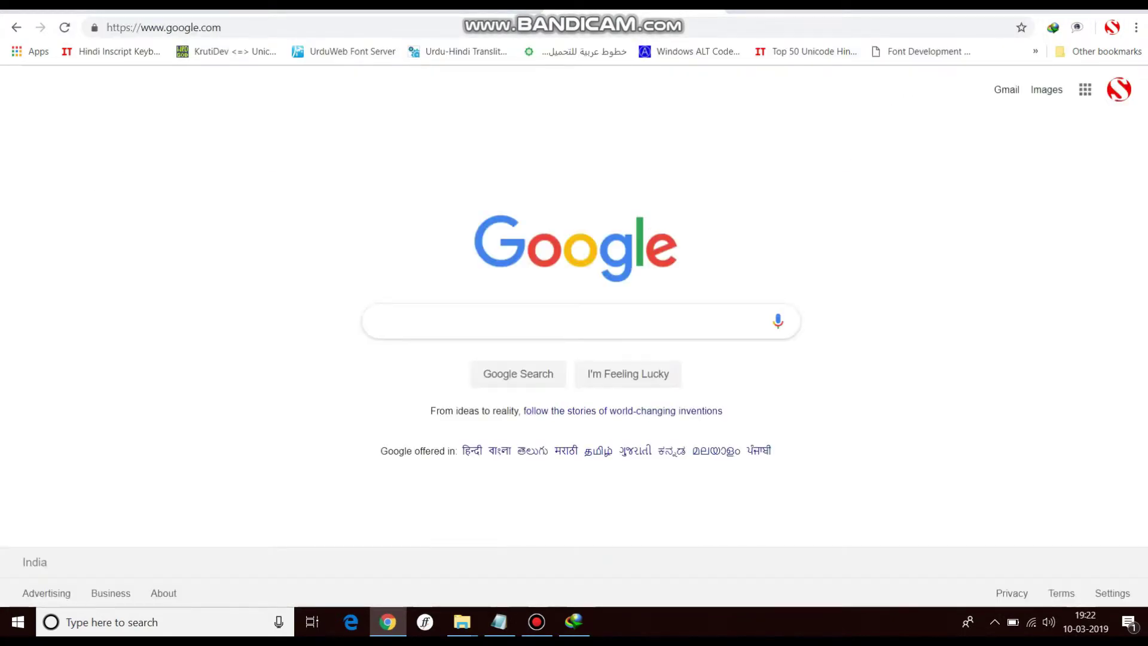
text(gsview)
key(Return)
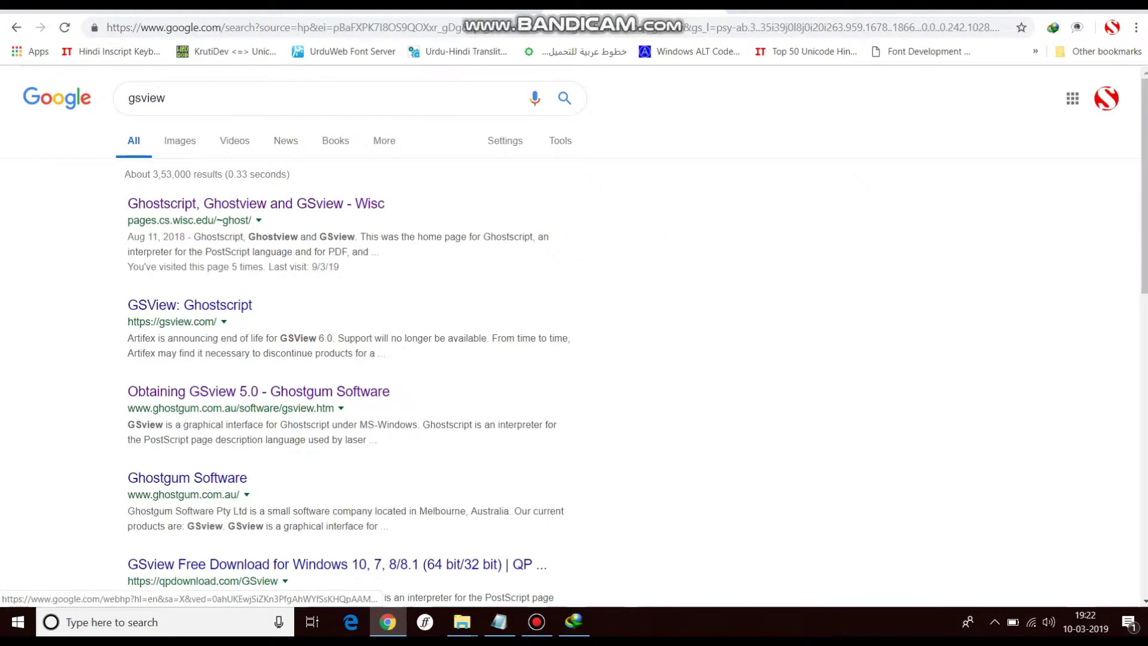
click(257, 204)
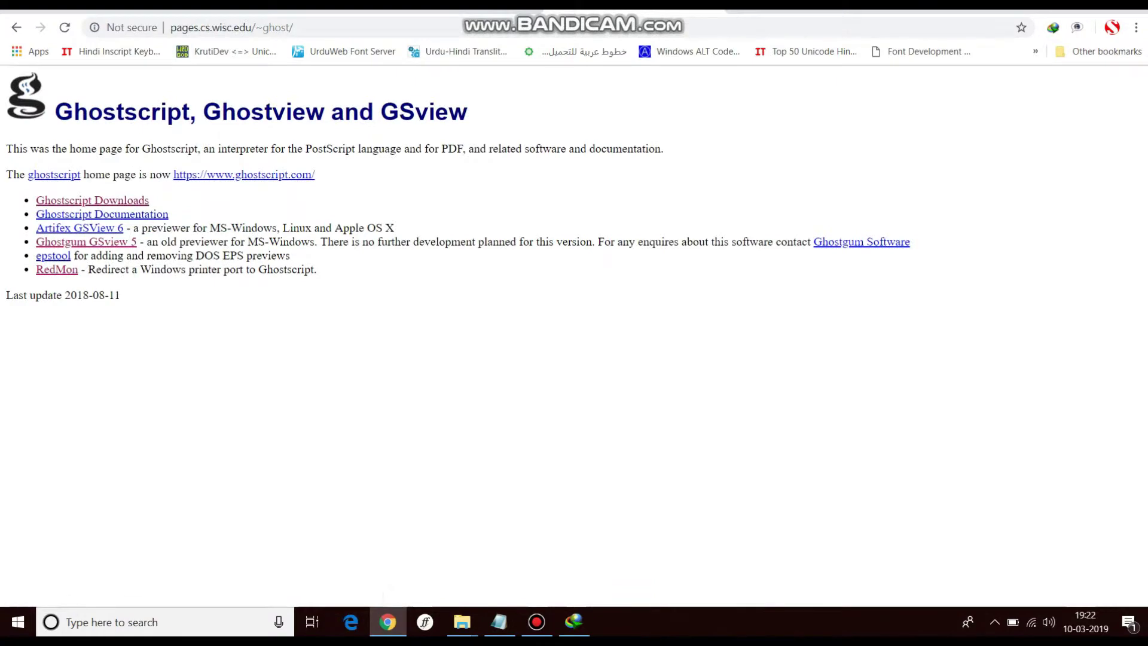
click(86, 241)
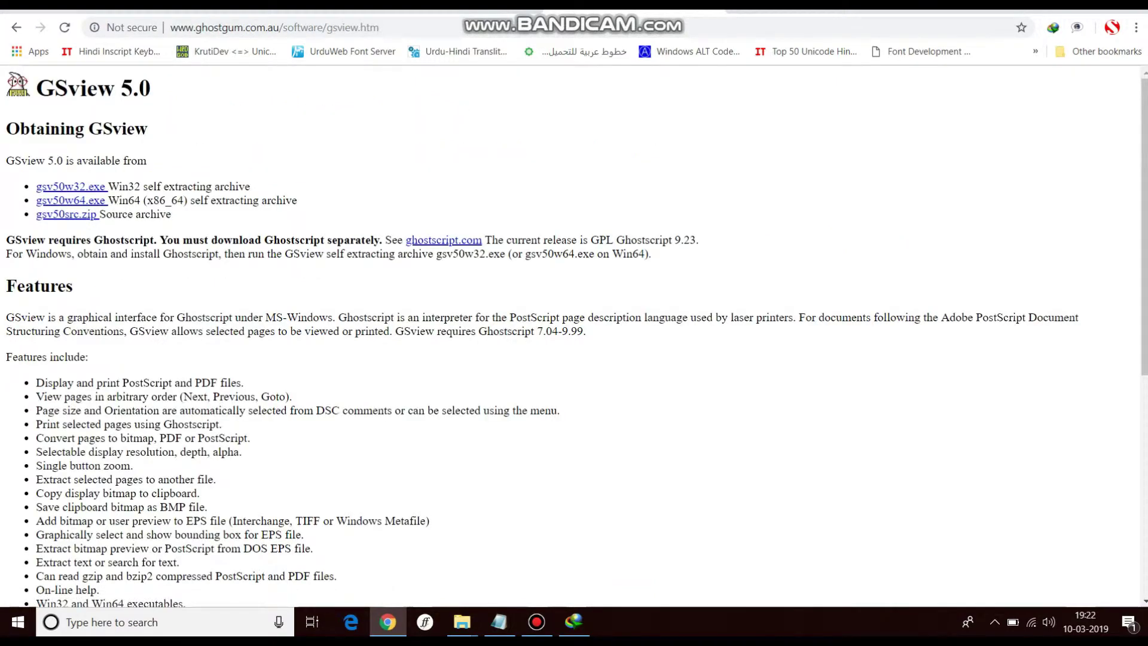
- Download the Win64 archive gsv50w64.exe as a duplicate with a numbered file name and show it in its folder
click(71, 201)
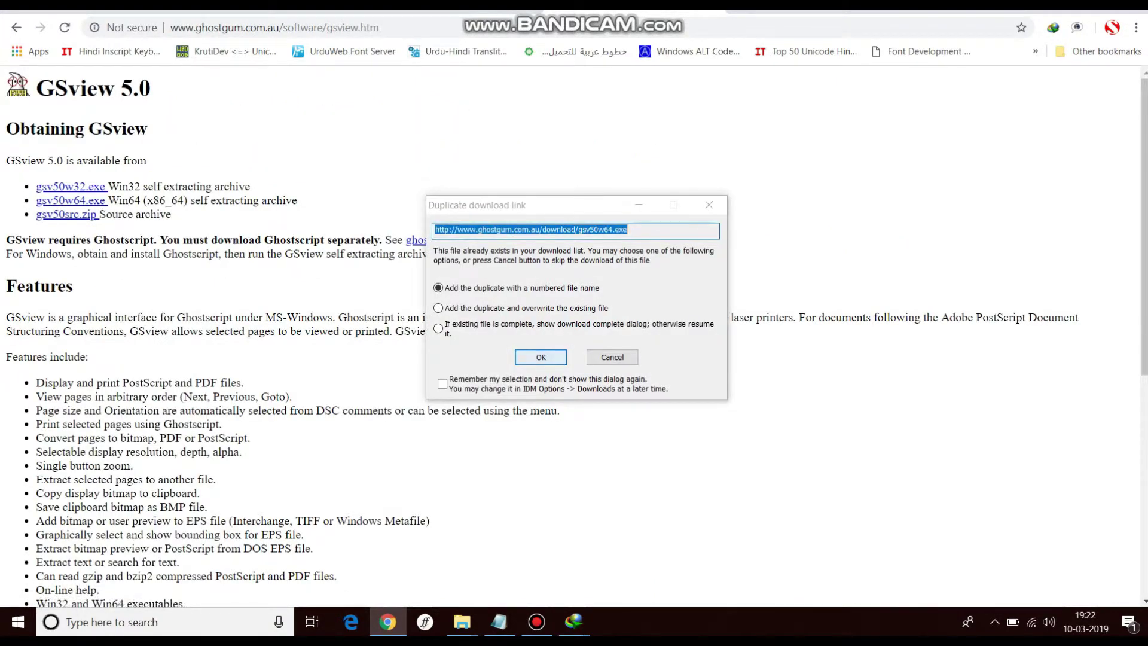
key(Return)
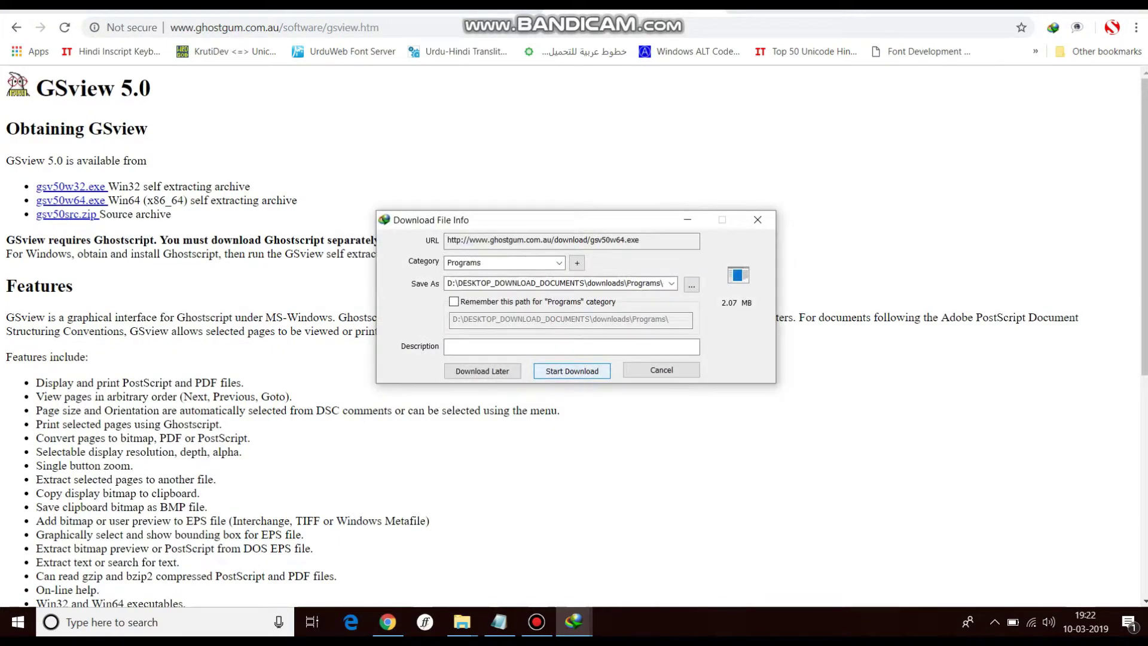
click(573, 371)
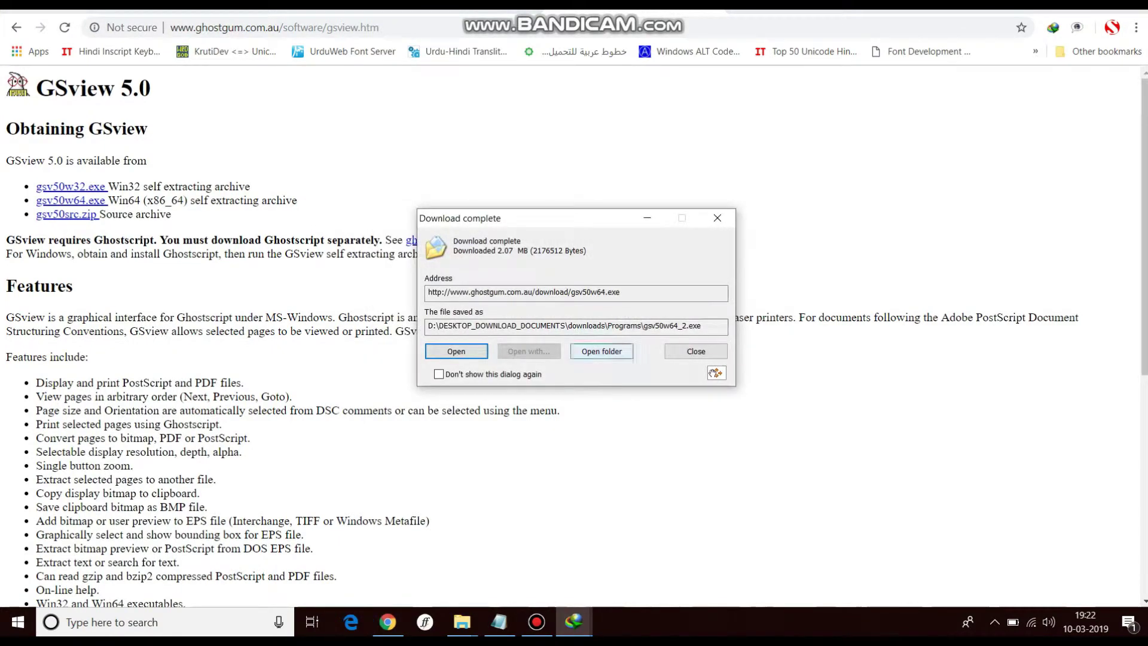
key(Escape)
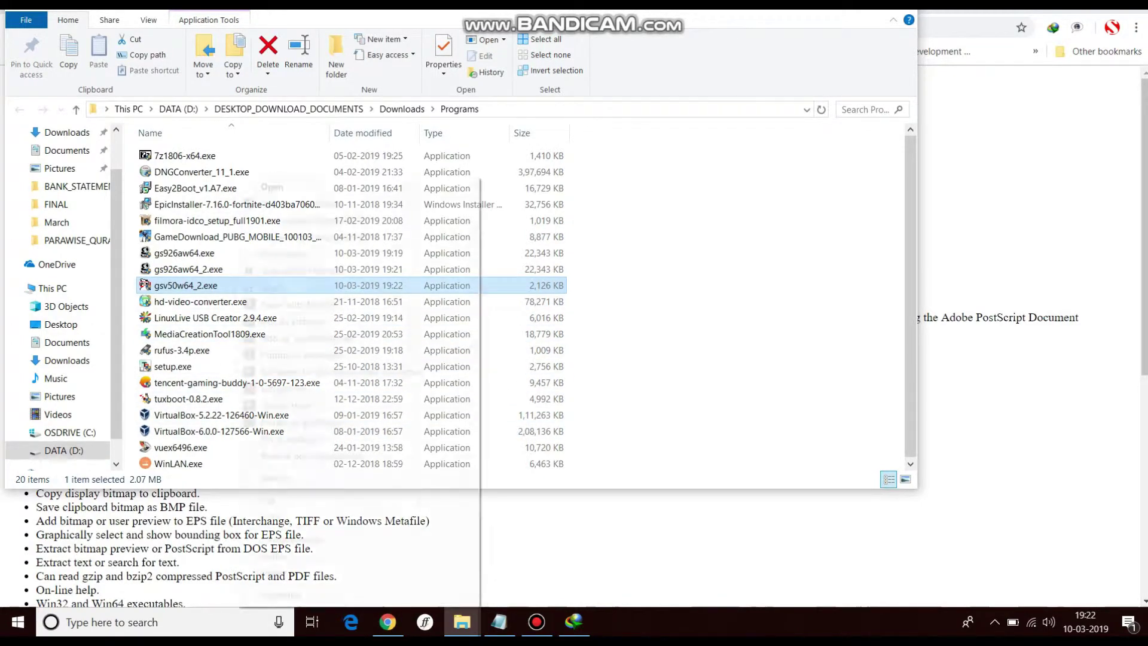
- Launch gsv50w64_2.exe and advance to the install directory page, keeping only PostScript (.ps and .eps) files associated with GSview
right_click(235, 285)
click(263, 183)
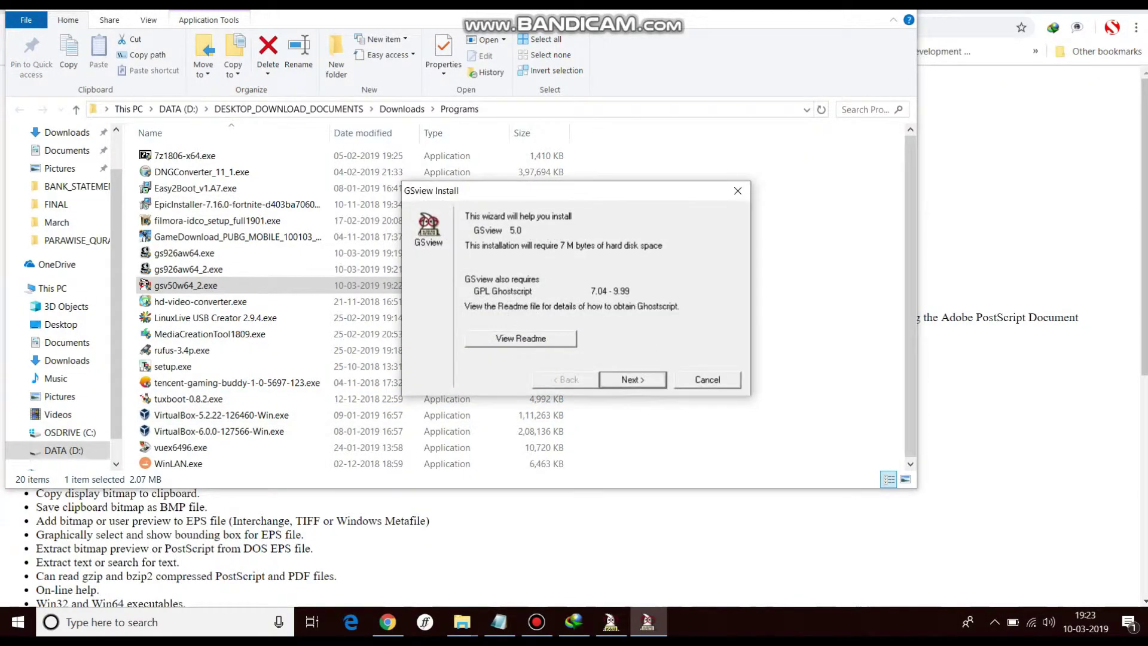
key(Return)
key(Return)
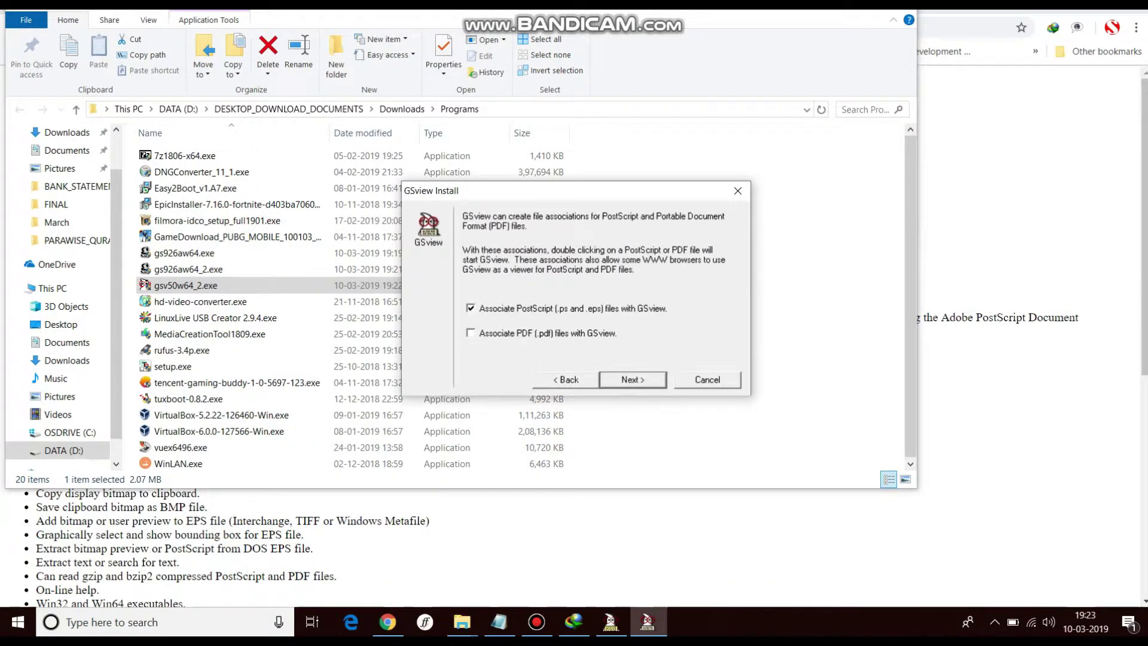
key(Return)
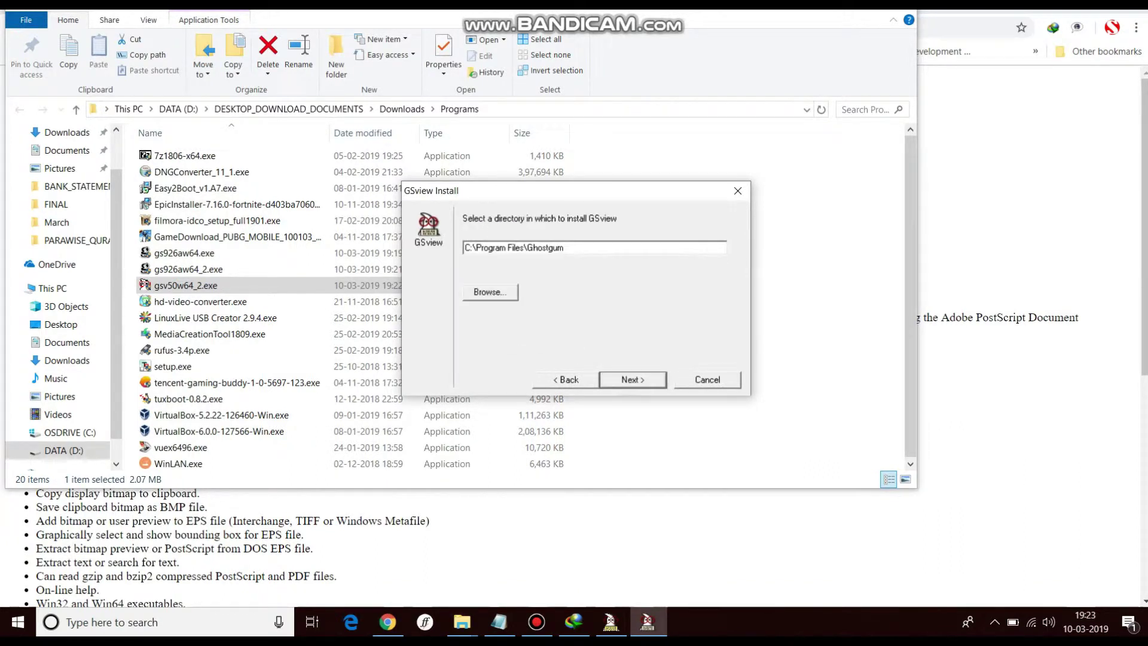
- Set the GSview install directory to c:\gs\gsview\Ghostgum by browsing to the gsview folder
key(alt+b)
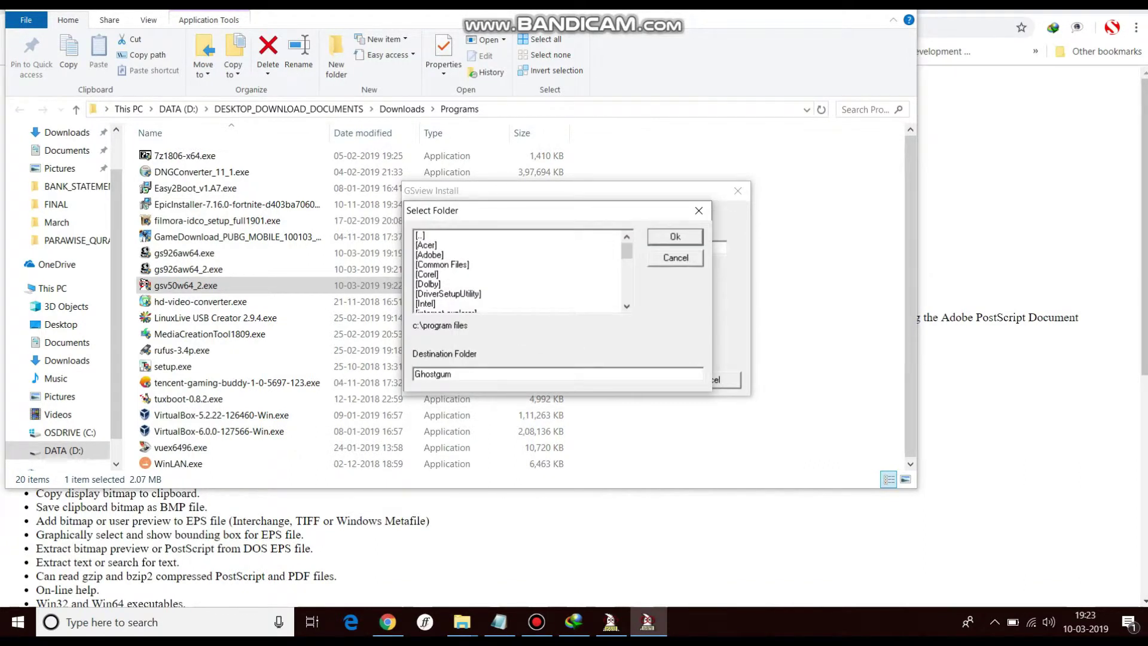
key(Return)
key(Down)
key(Return)
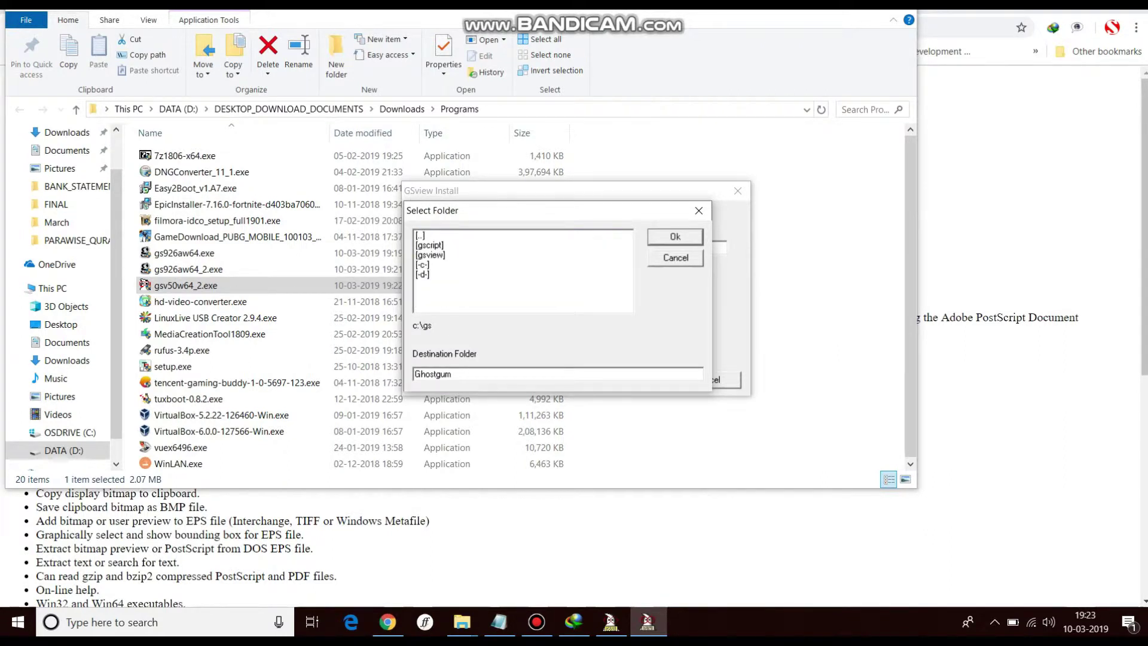
key(Down)
key(Down)
key(Return)
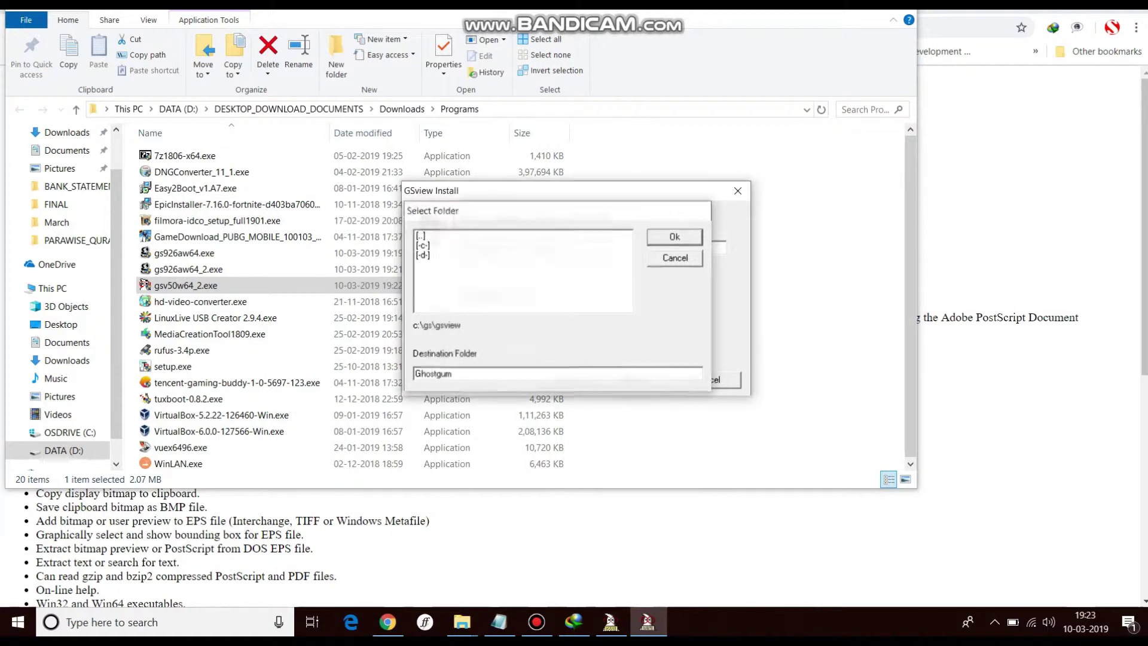
key(Return)
- Accept creating the new GSview directory and complete the installation with the remaining default settings
key(Return)
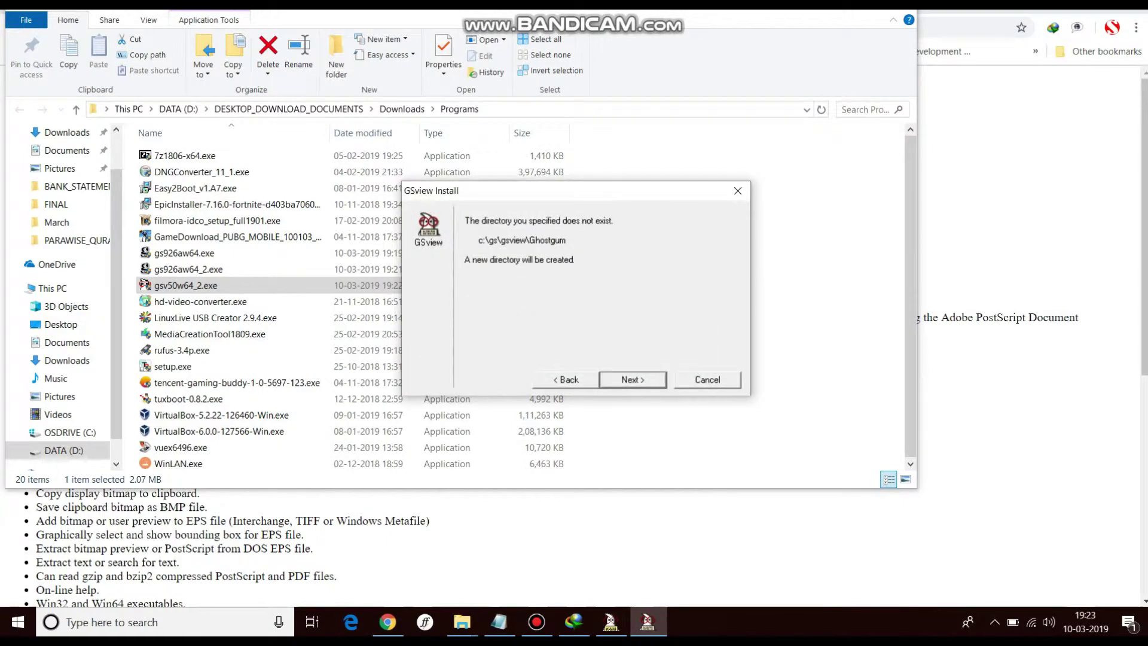
key(Return)
key(Return)
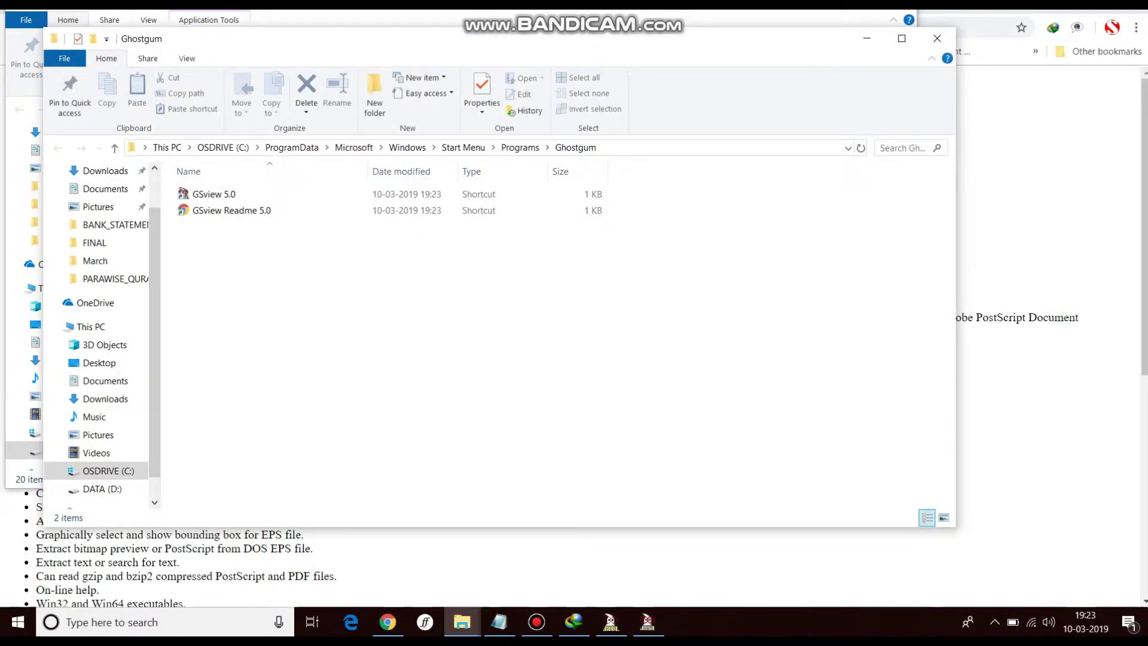
- Close the Ghostgum shortcuts window, the finished GSview setup, the GSview web page, the download manager and the duplicate Programs folder window
click(938, 38)
click(633, 379)
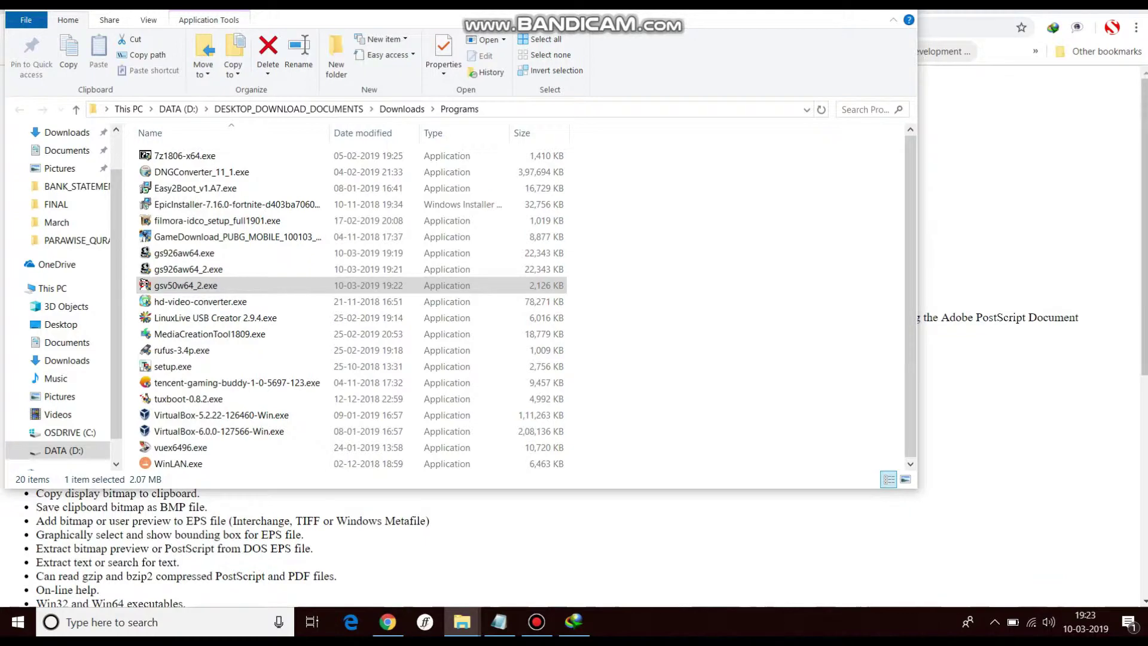
key(alt+Tab)
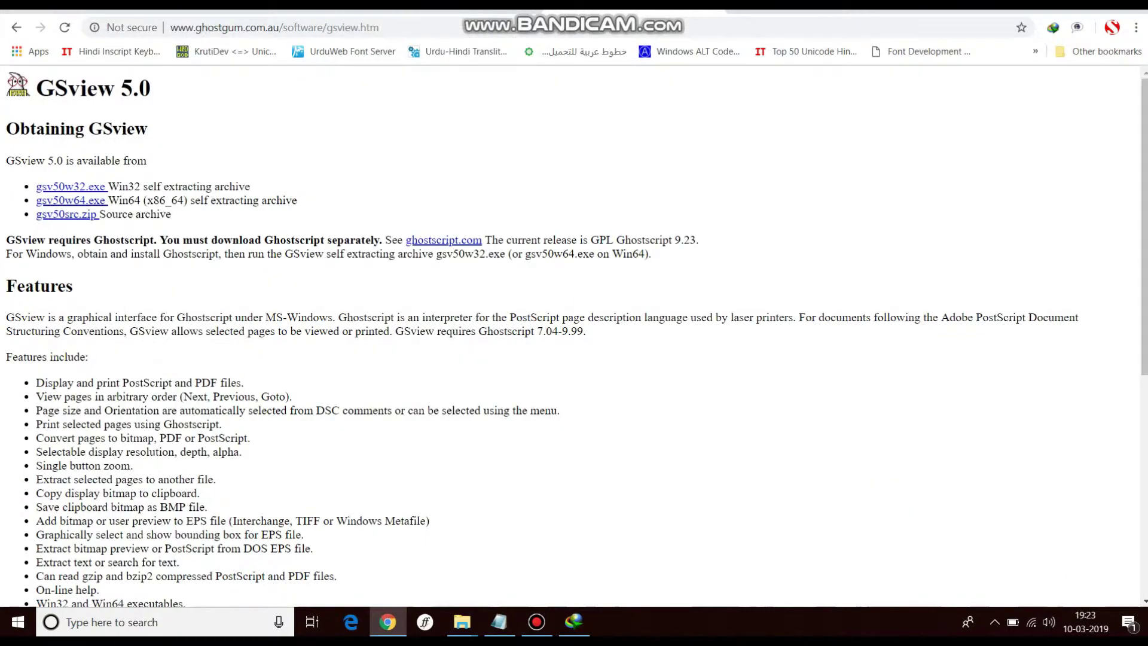
key(alt+Tab)
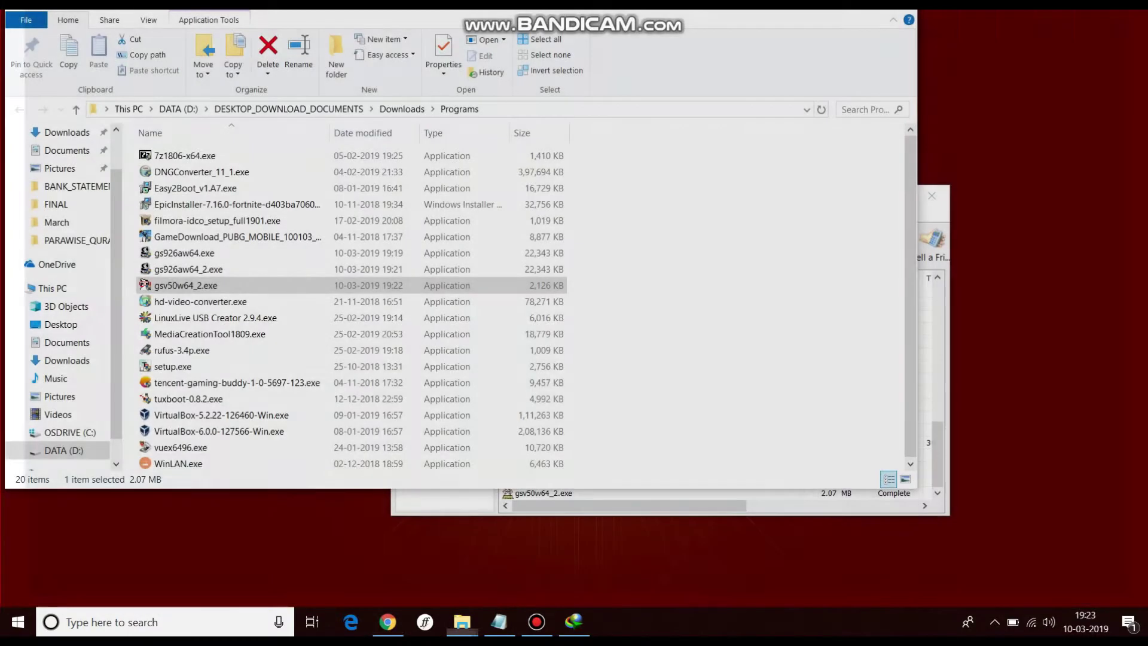
key(alt+Tab)
key(alt+F4)
mouse_move(462, 622)
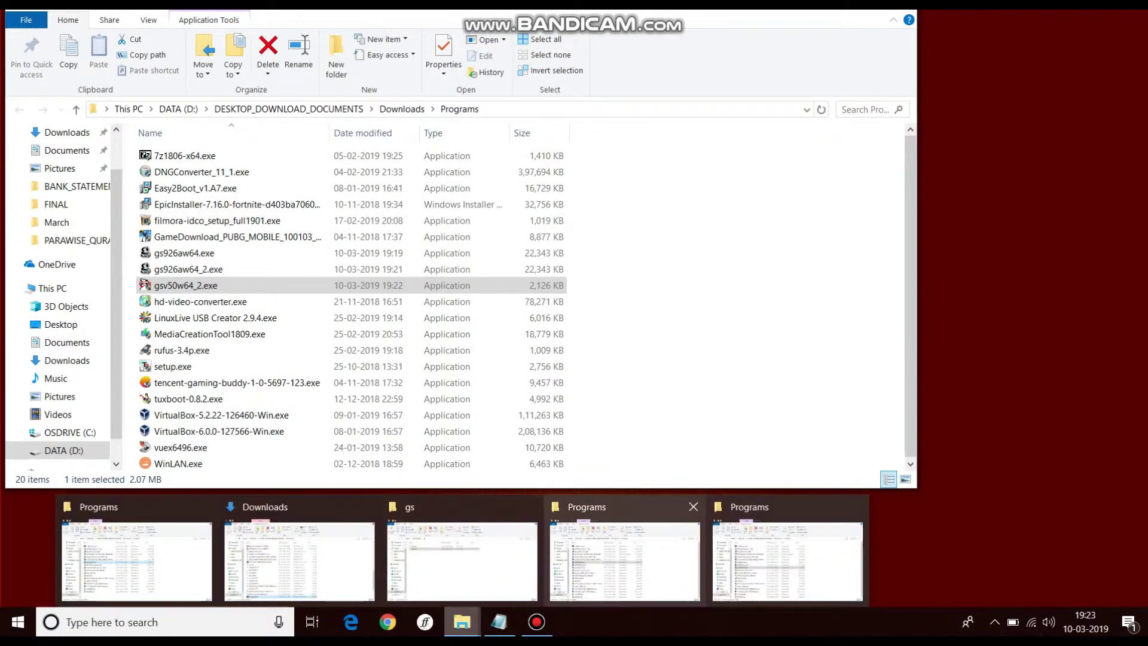
click(694, 506)
click(188, 269)
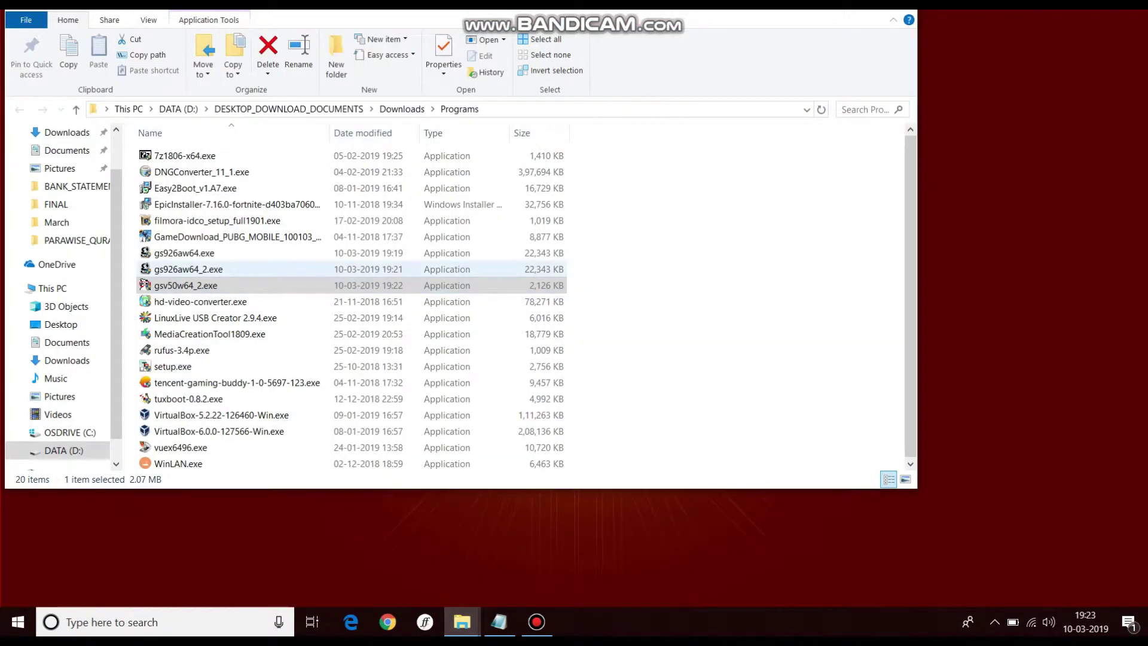
click(182, 350)
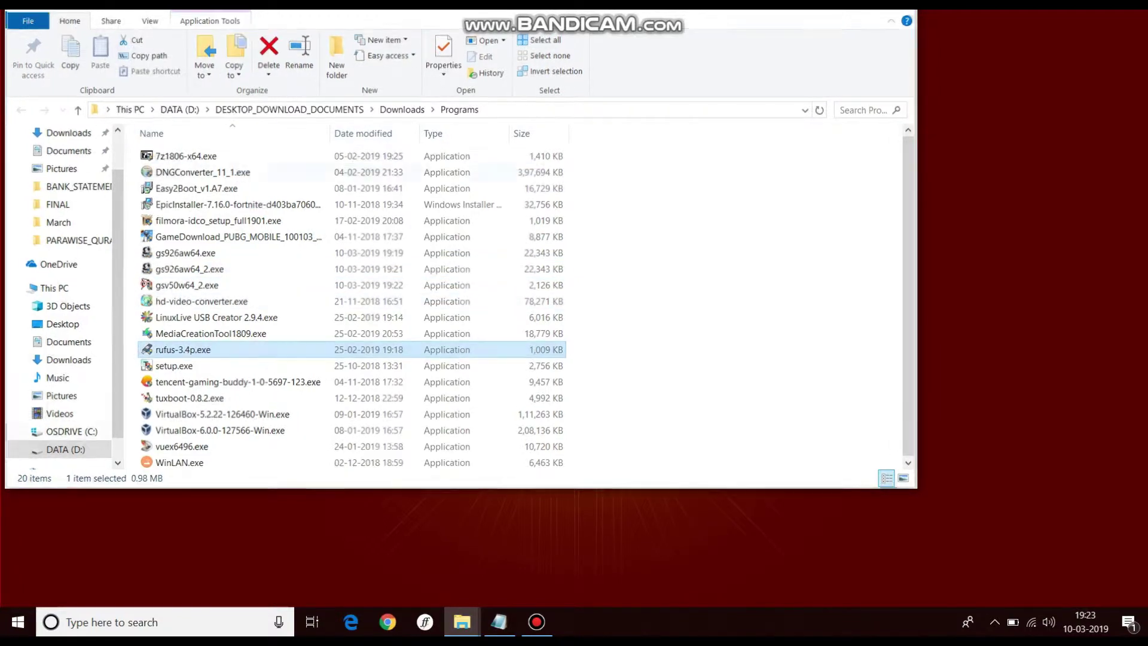
- Search the web for redmon in a new browser window and open the RedMon - Redirection Port Monitor page on ghostgum.com.au
key(alt+Tab)
click(387, 622)
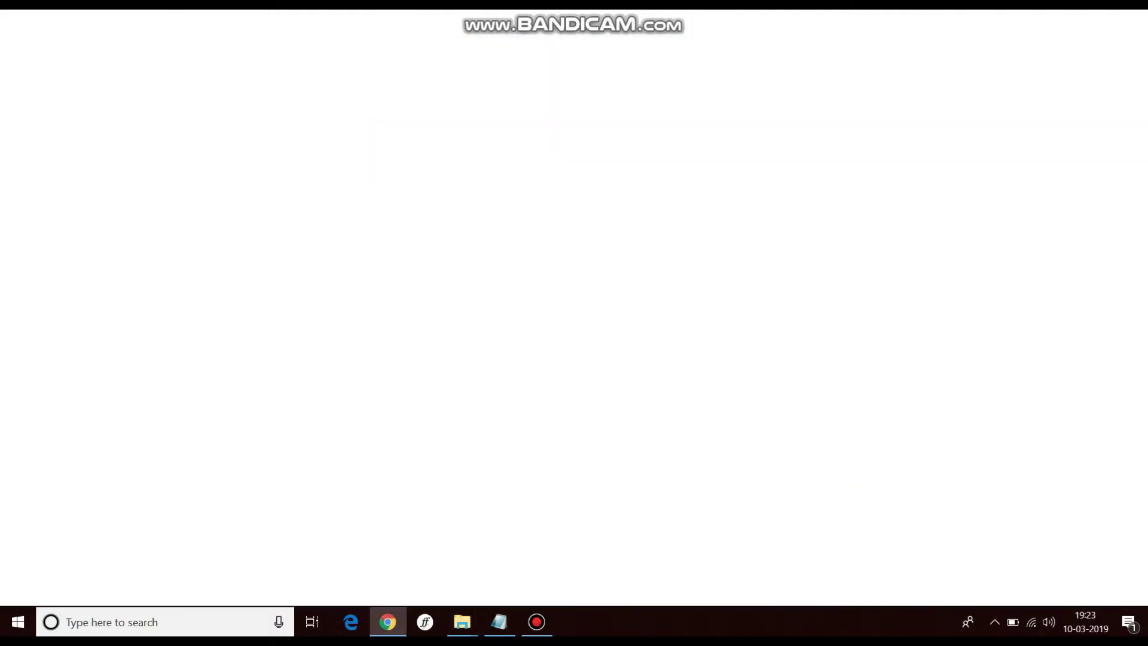
text(download)
key(BackSpace)
key(BackSpace)
key(BackSpace)
key(BackSpace)
key(BackSpace)
key(BackSpace)
key(BackSpace)
key(BackSpace)
text(redmon)
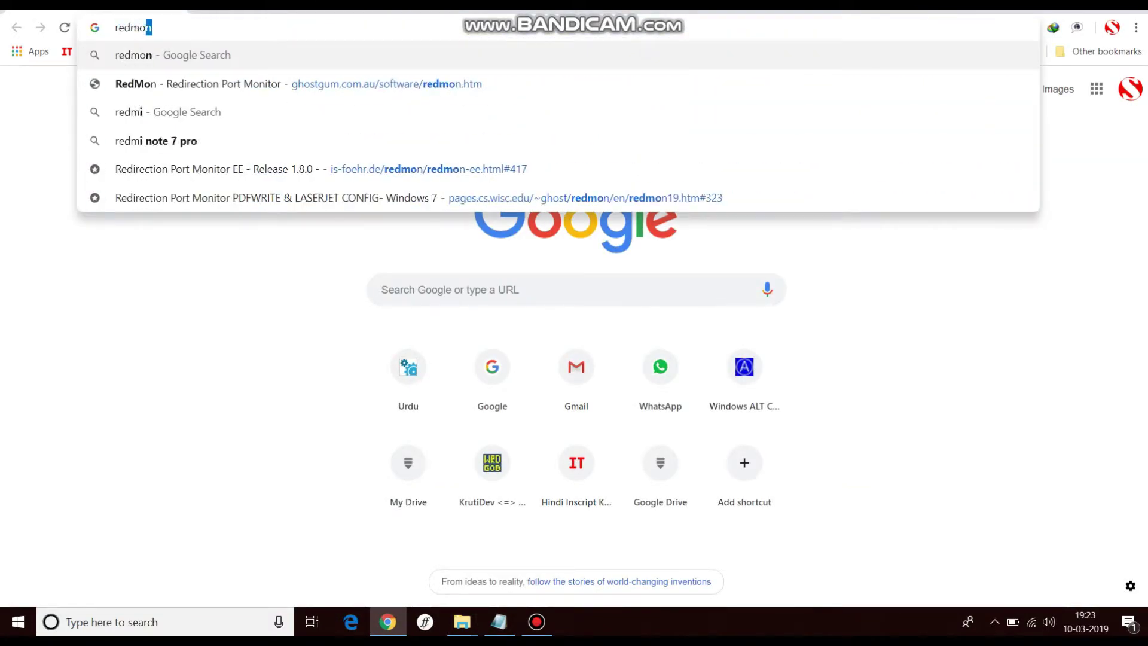
key(Return)
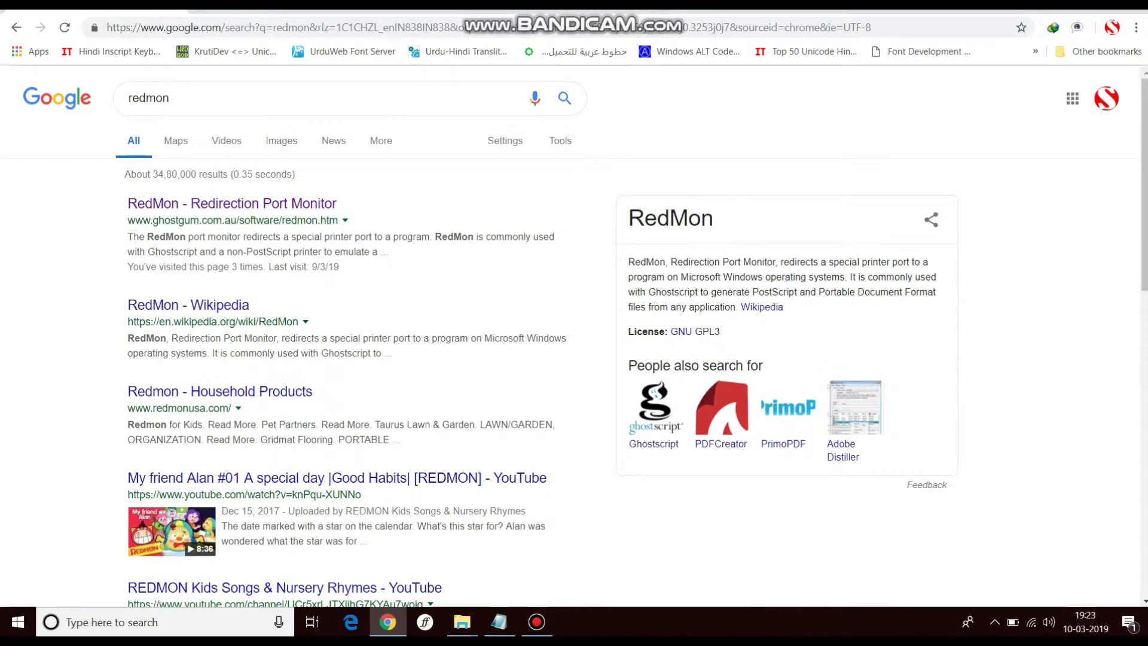
click(232, 204)
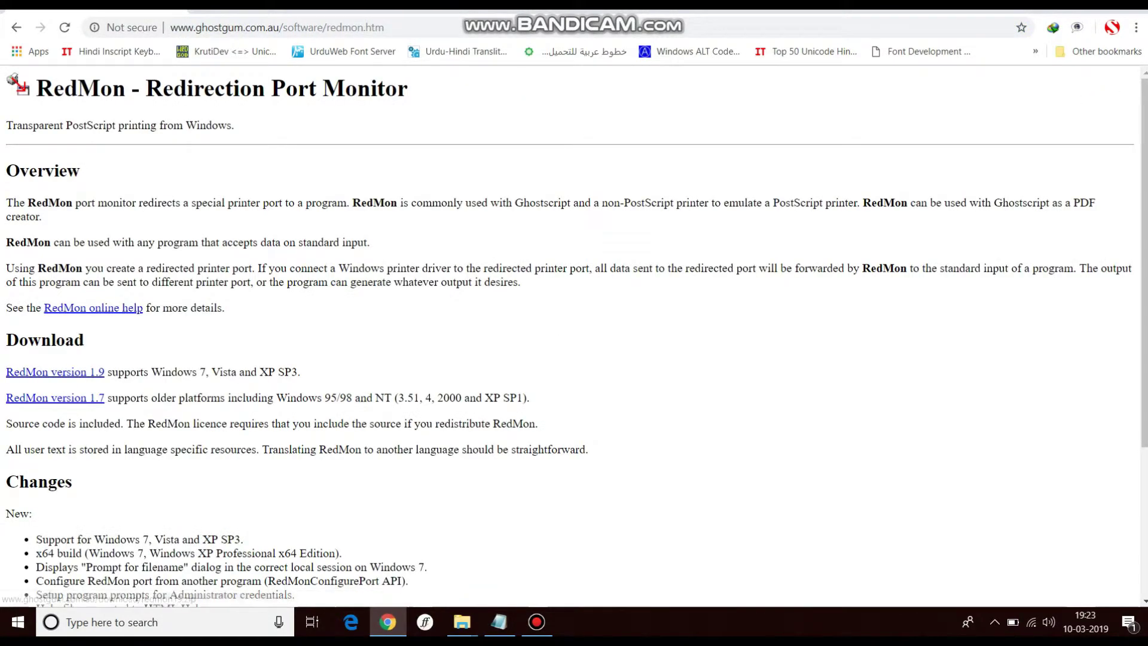
- Download RedMon version 1.9 as a duplicate with a numbered file name and show the archive in its folder
click(55, 372)
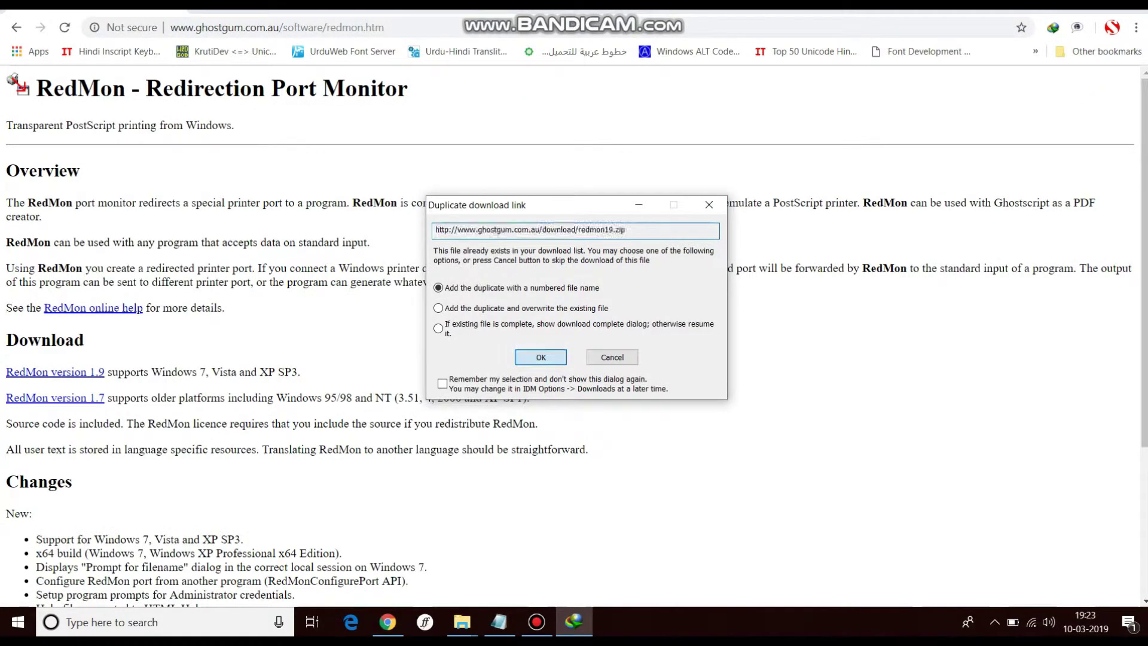
key(Return)
key(Return)
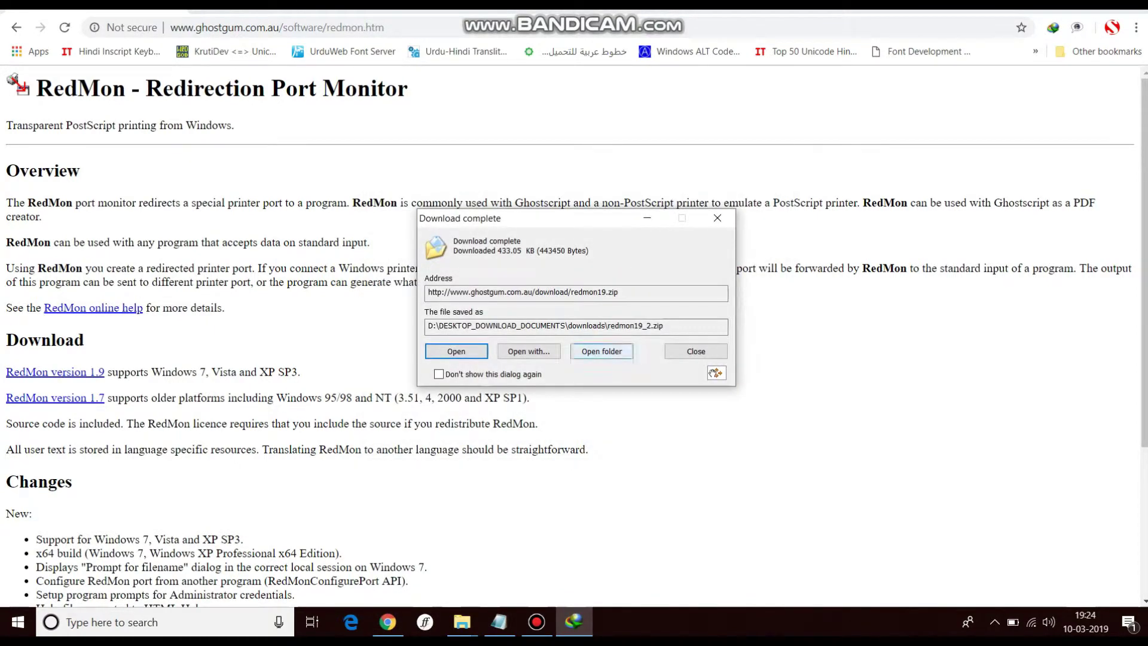
click(602, 351)
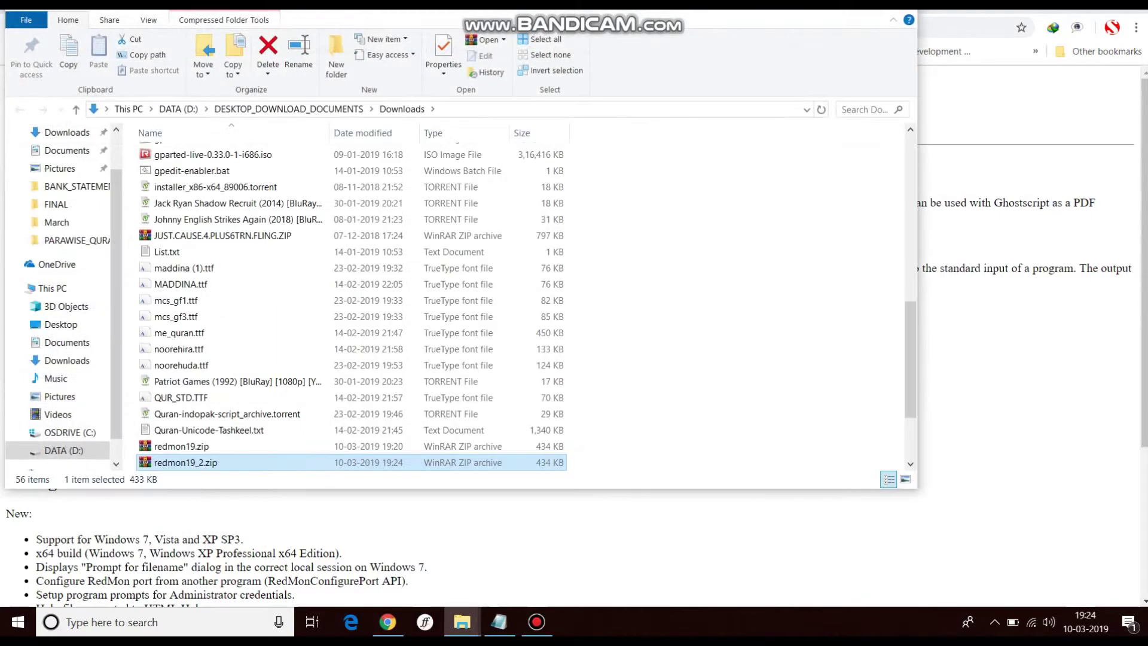
- Move redmon19_2.zip from Downloads into the gs folder on the C: drive and rename it redmon.zip
key(ctrl+x)
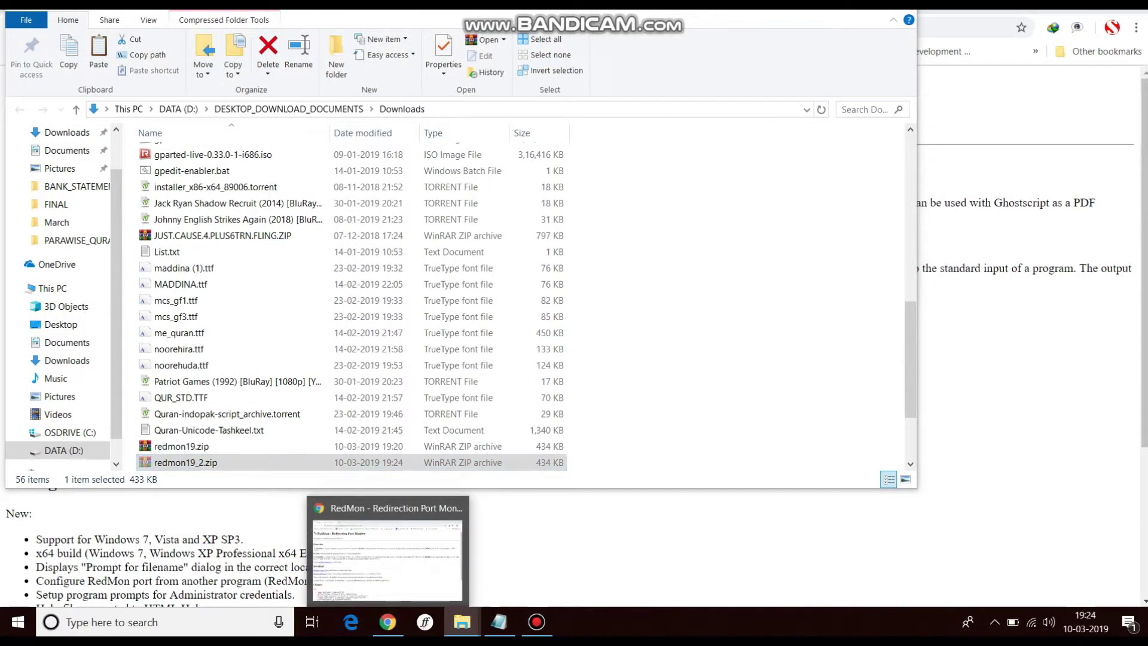
middle_click(462, 622)
double_click(251, 323)
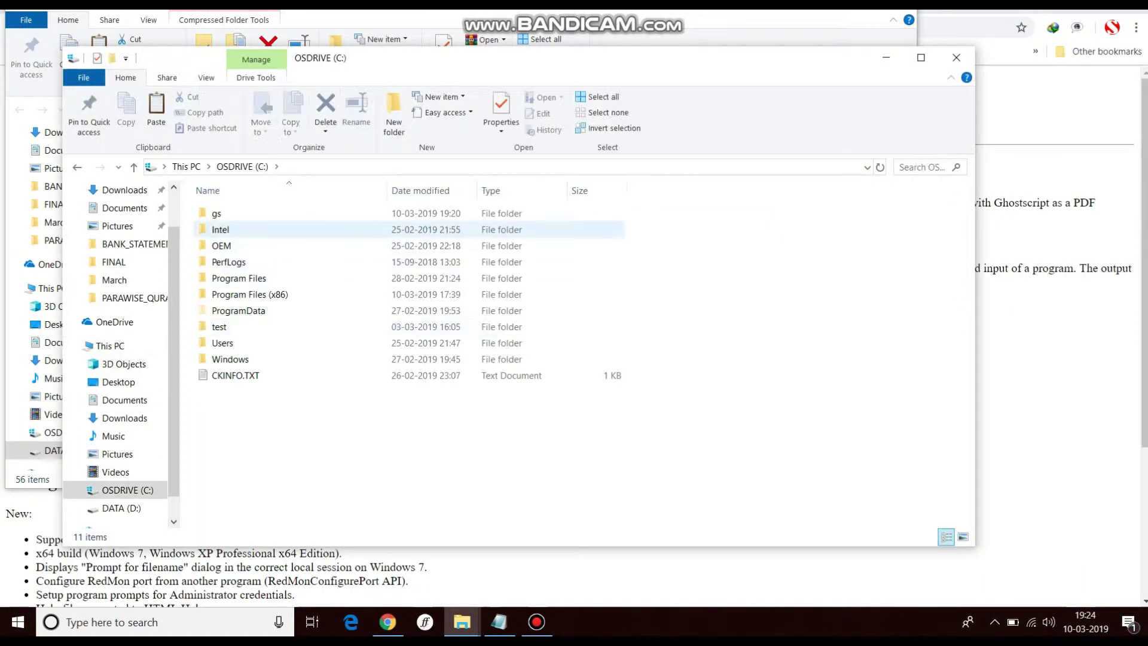
double_click(216, 214)
key(ctrl+v)
key(F2)
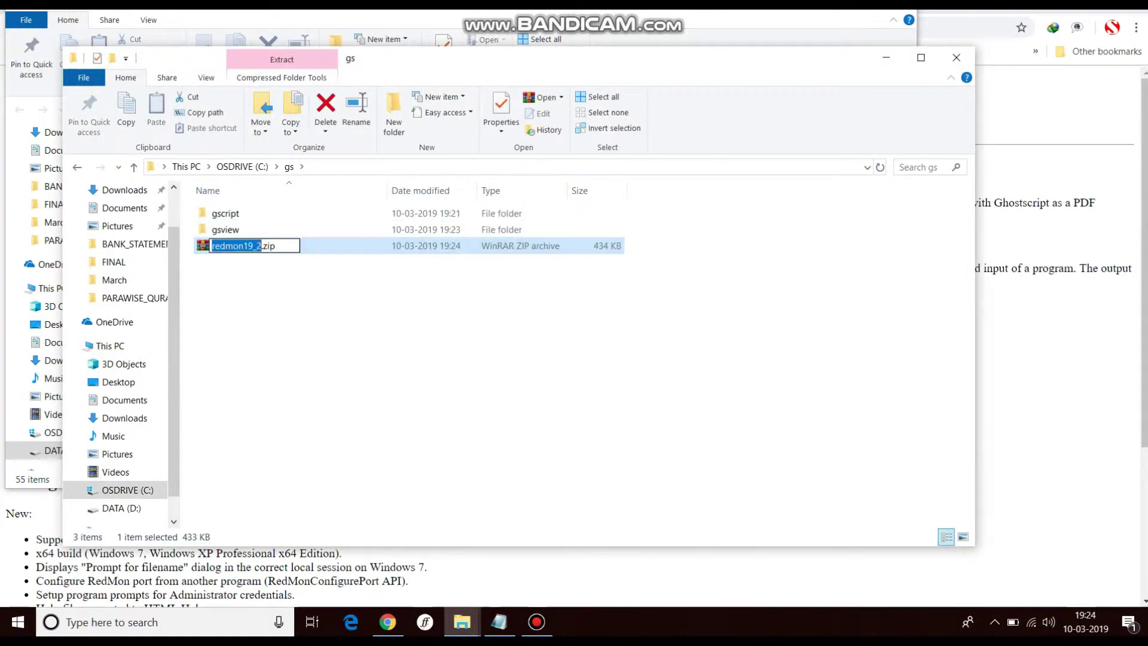
text(redmon)
key(Return)
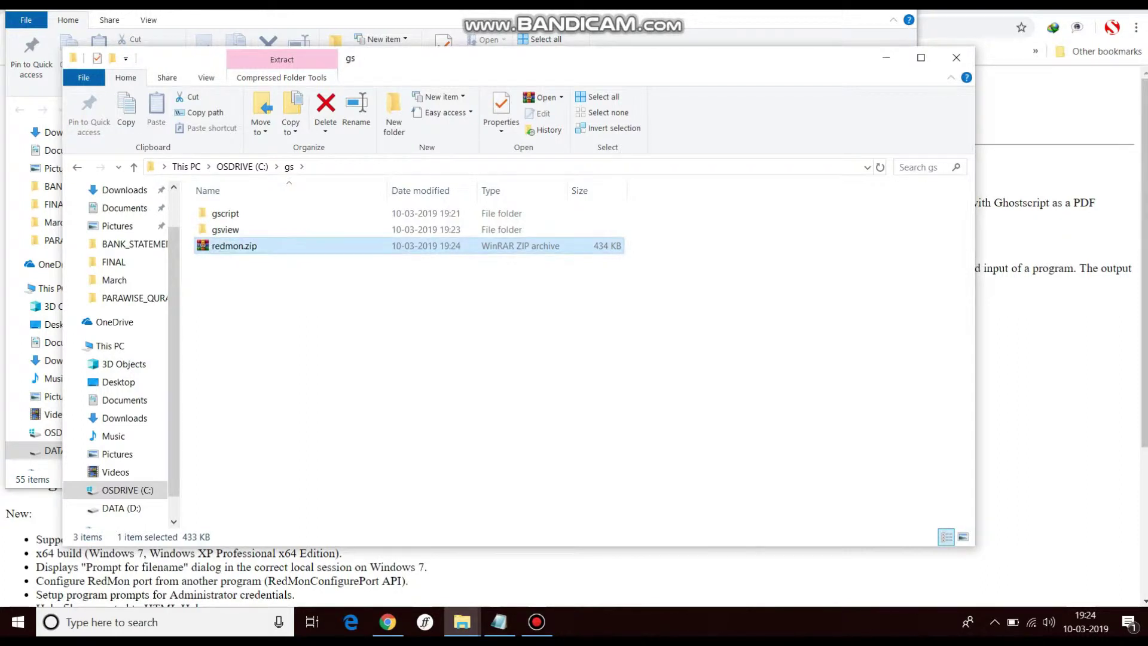
- Extract redmon.zip into its own redmon folder inside gs and delete the archive
right_click(256, 248)
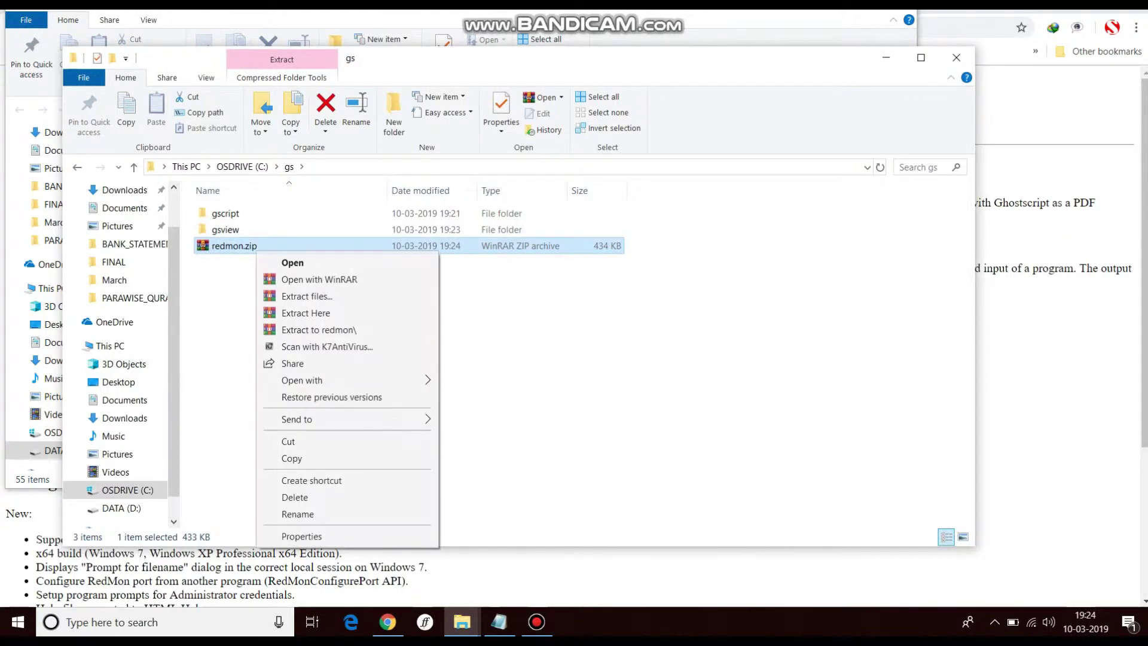
click(311, 330)
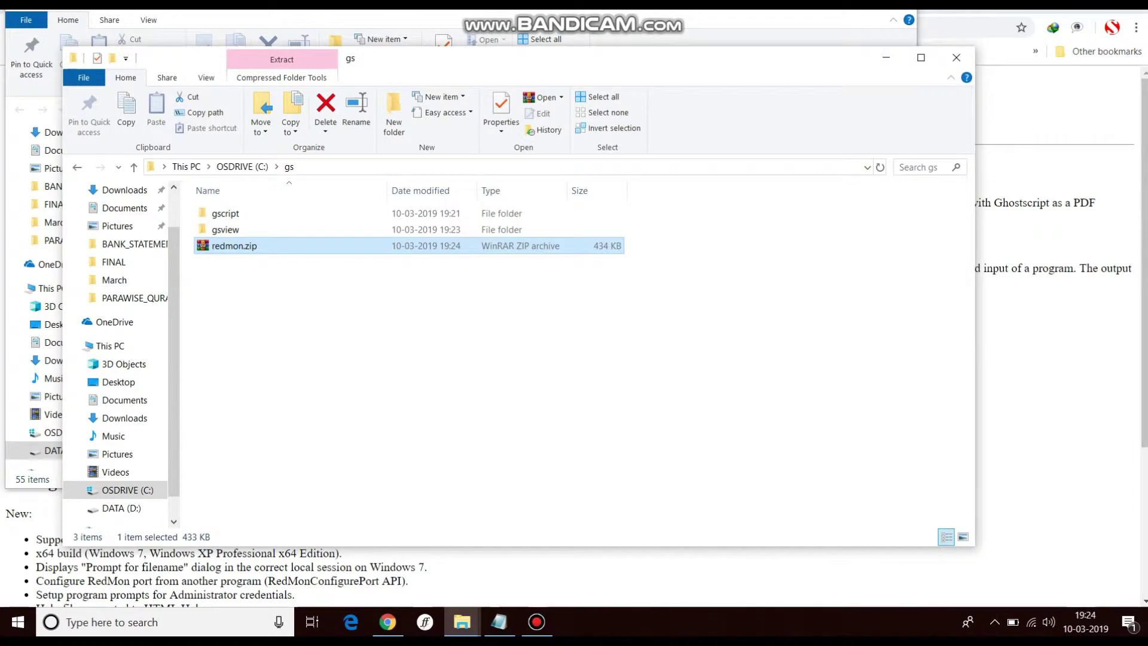
click(233, 262)
key(Delete)
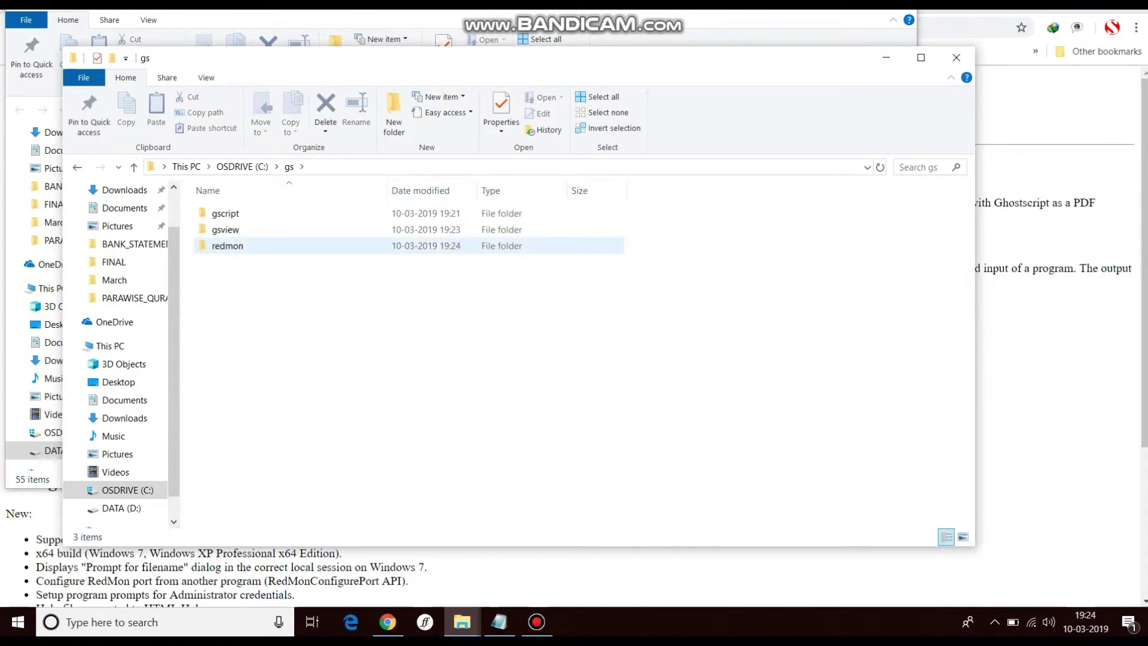
- Install the RedMon redirection port monitor by running setup64.exe from the redmon folder, and close the folder window
click(228, 246)
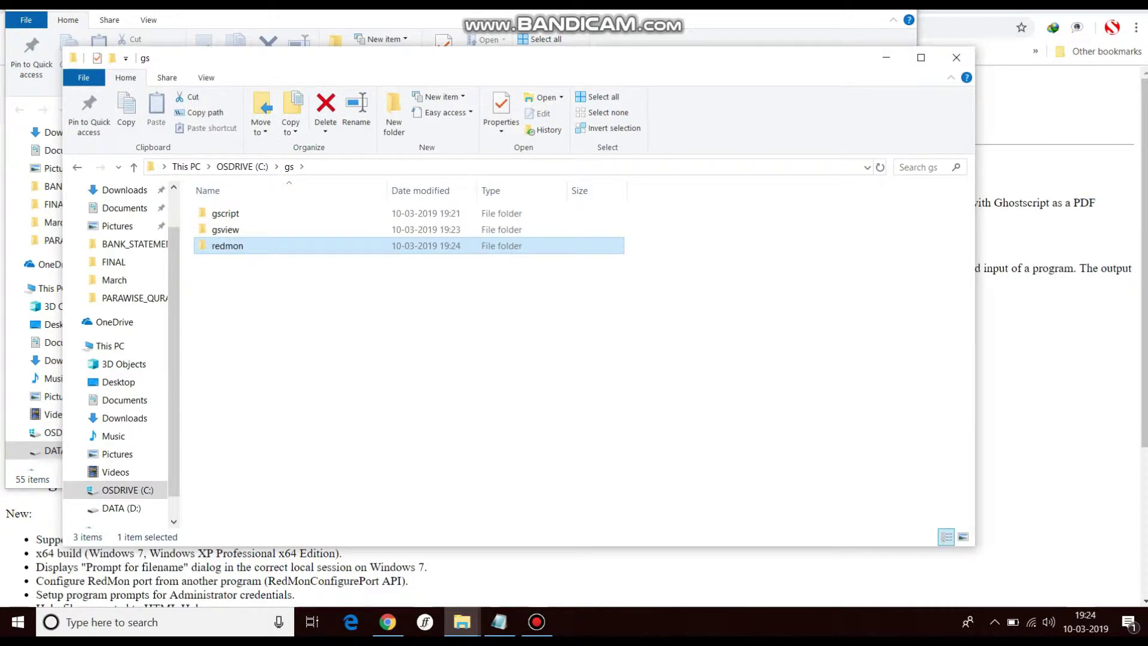
double_click(227, 245)
click(204, 391)
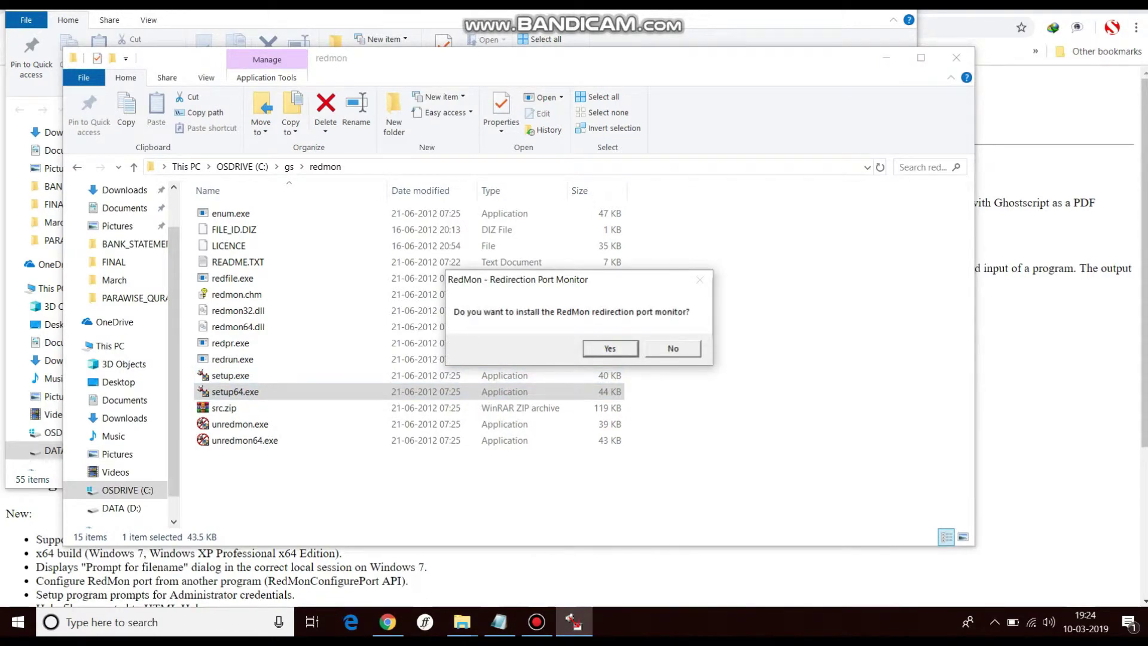
click(609, 347)
click(626, 348)
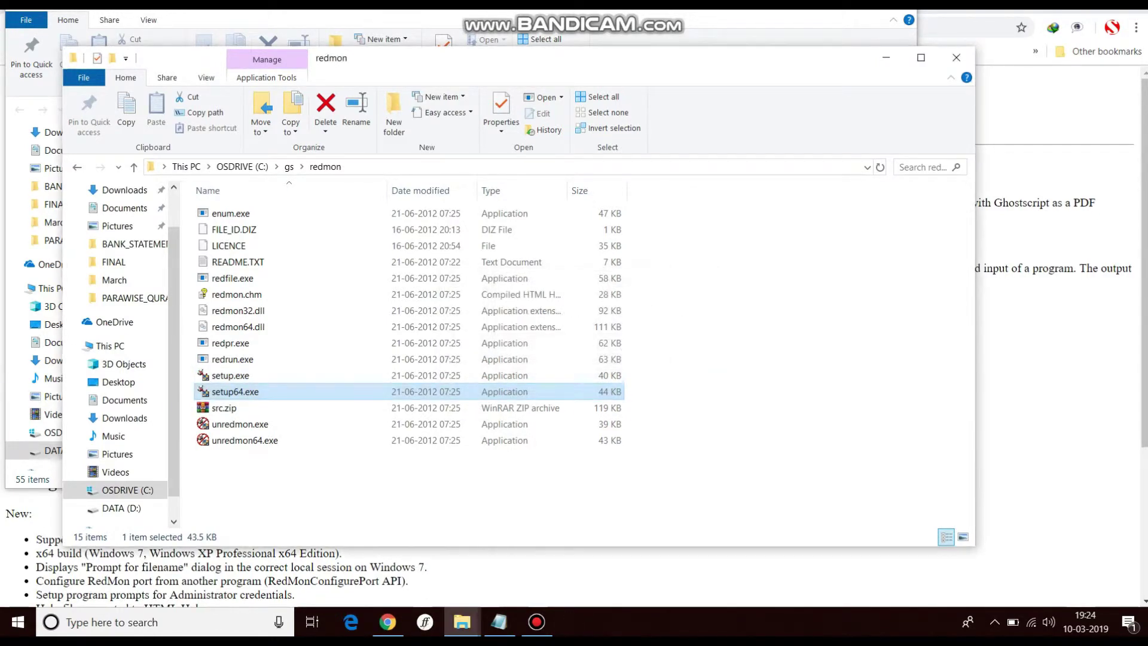
click(957, 57)
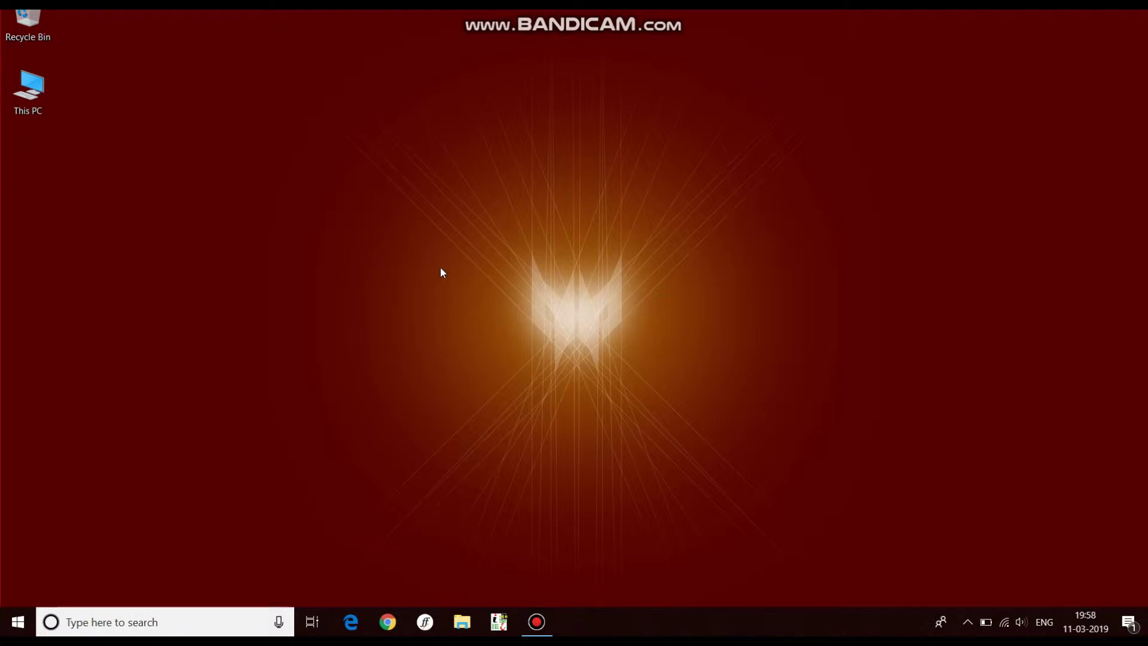
- Open a Command Prompt by running cmd and move its window toward the upper right of the desktop
key(super+x)
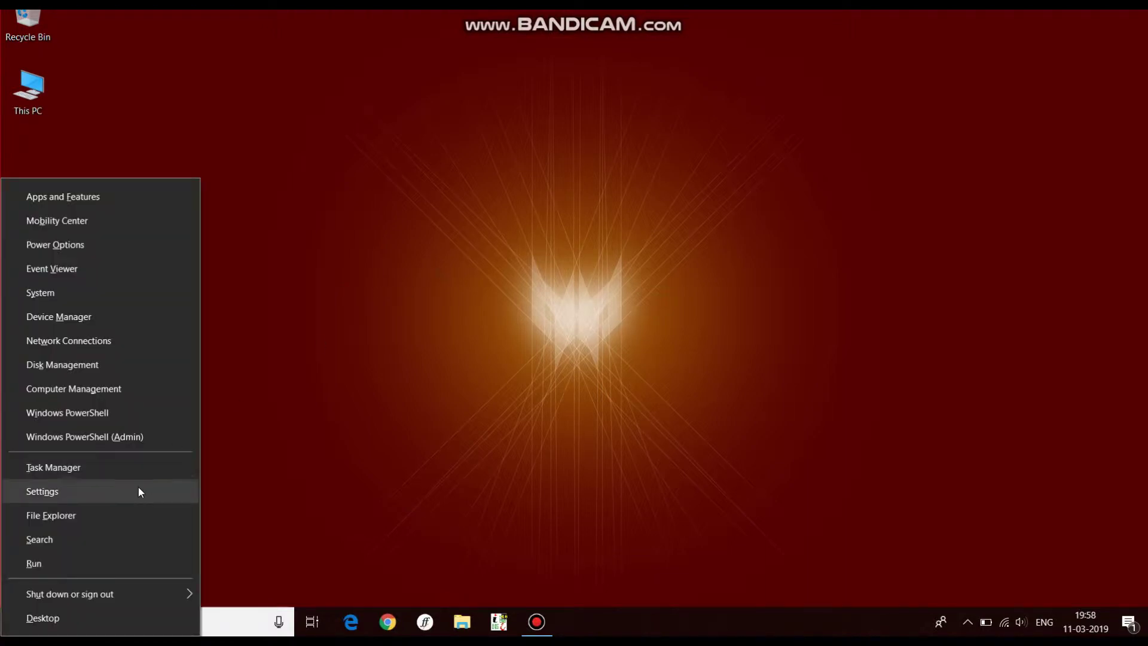
click(98, 563)
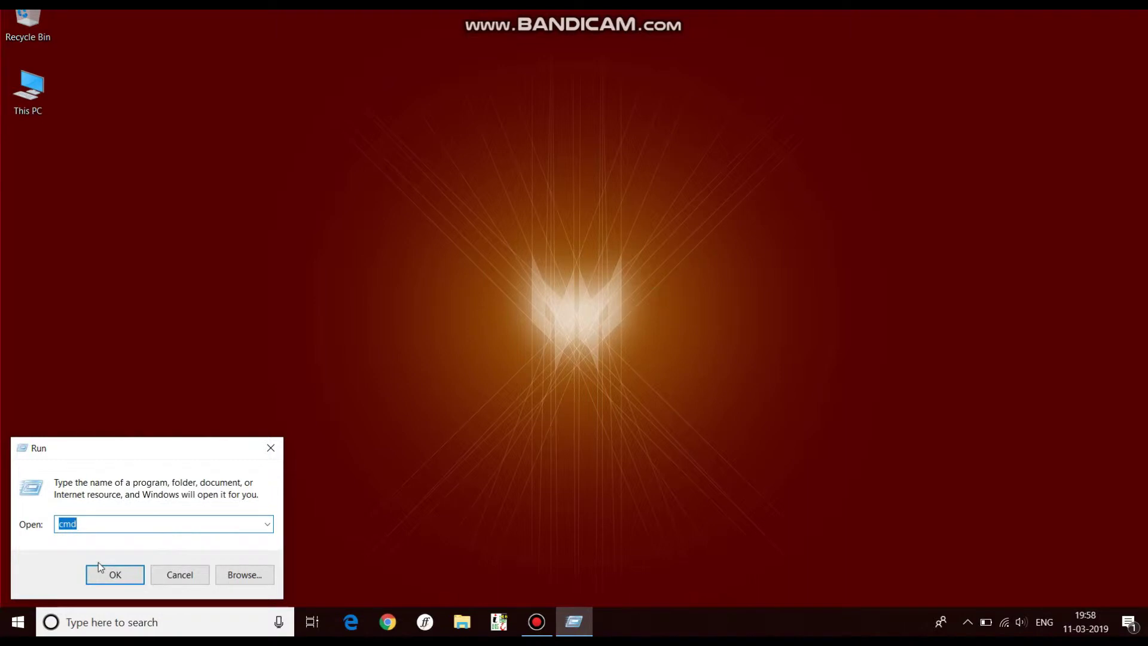
text(cmd)
key(Return)
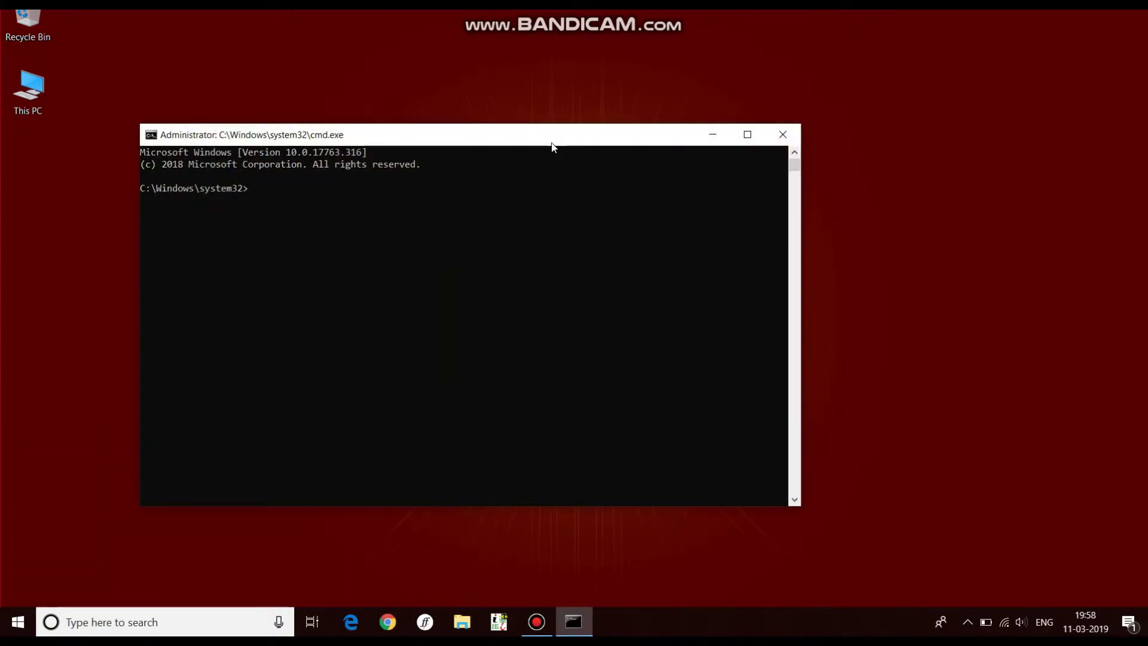
drag(551, 143, 883, 31)
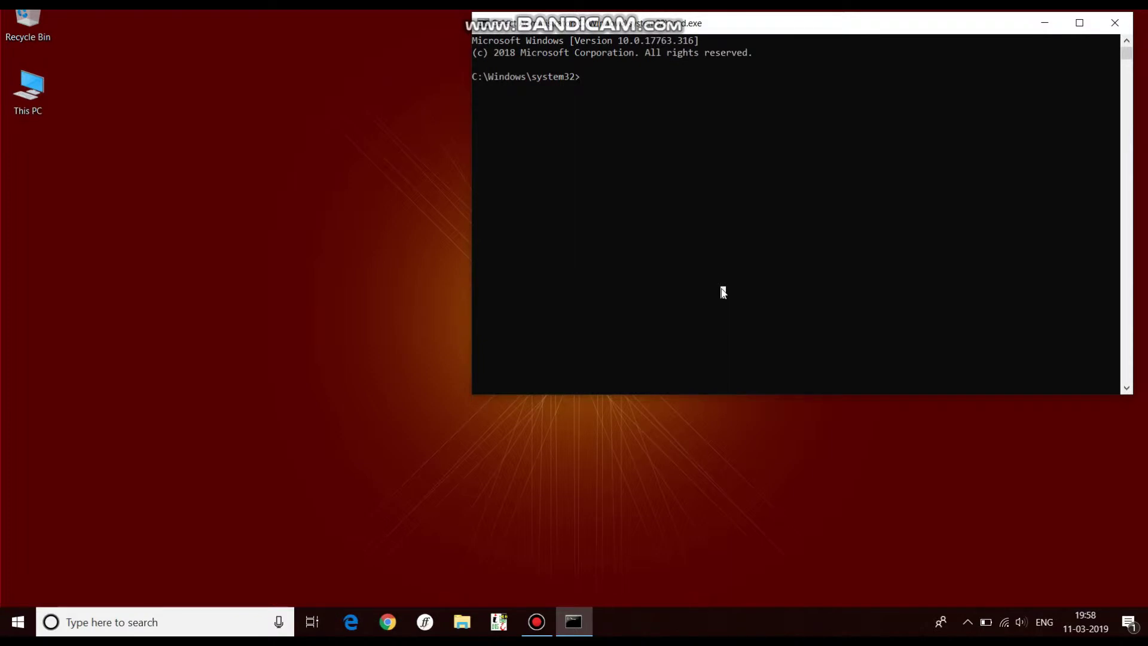
- Launch the Add Printer wizard with the command rundll32 printui.dll,PrintUIEntry /il
text(rundll32)
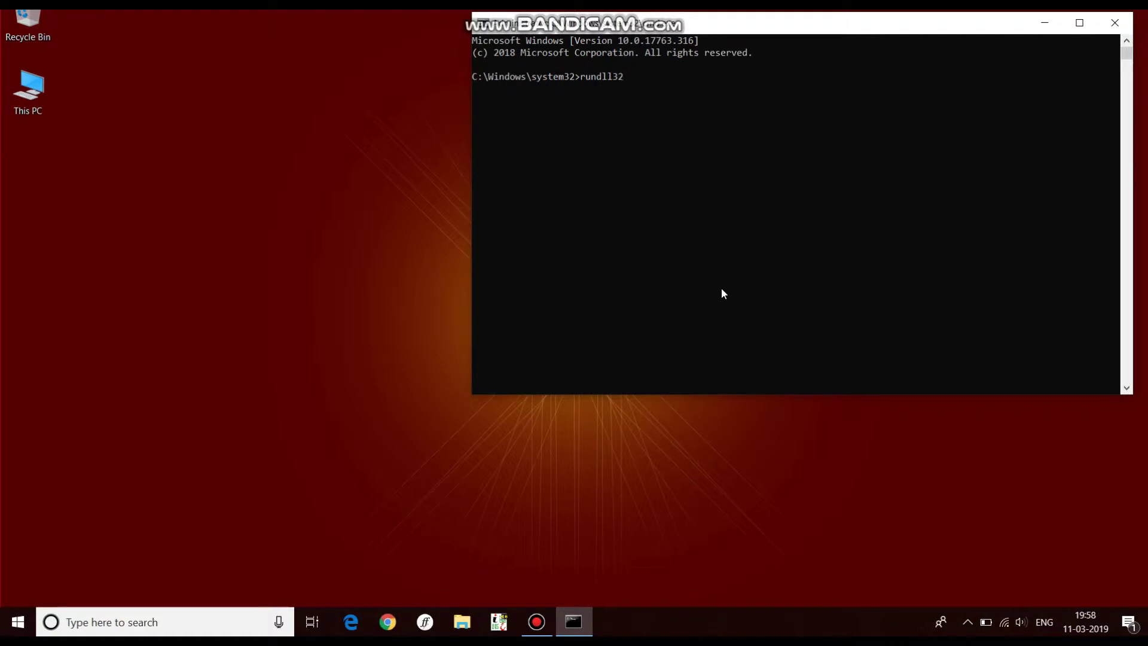
text( p)
text(PrintUIEntry /il)
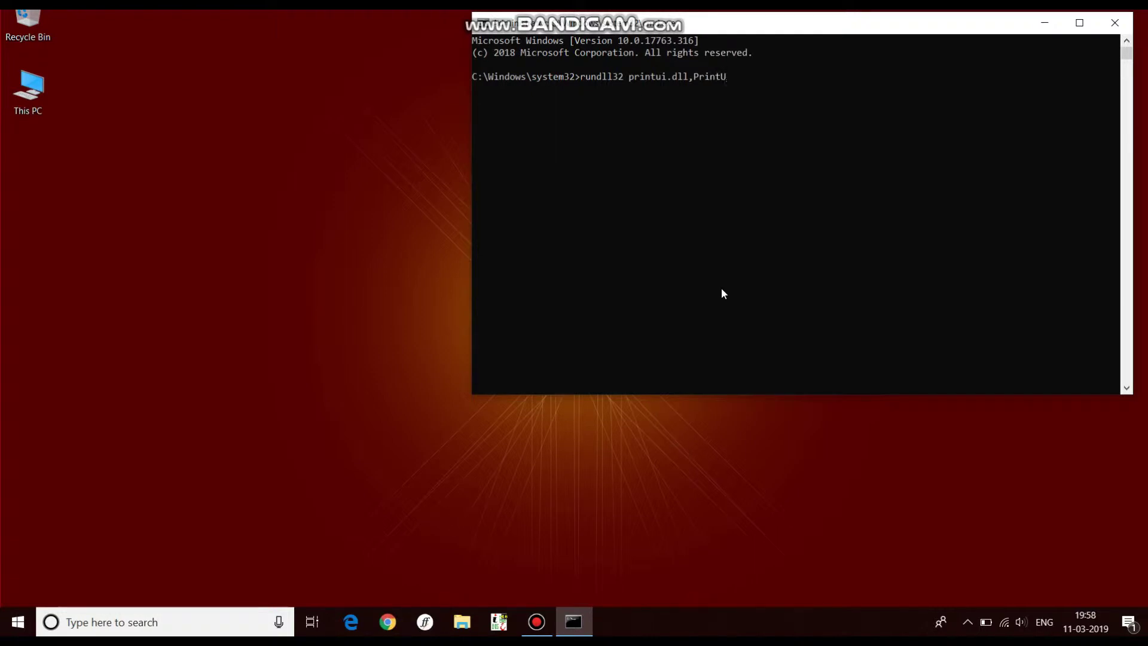
text(rintUIEntry /il)
key(Return)
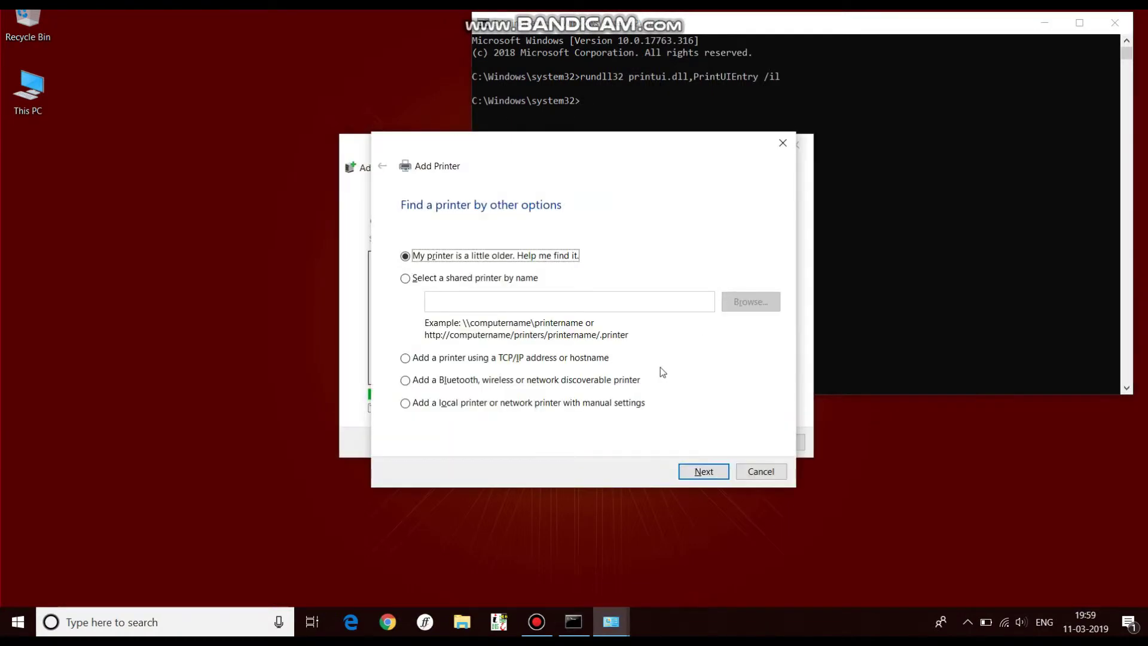
- Choose to add a local or network printer with manual settings and select a new port of type Redirected Port
click(446, 404)
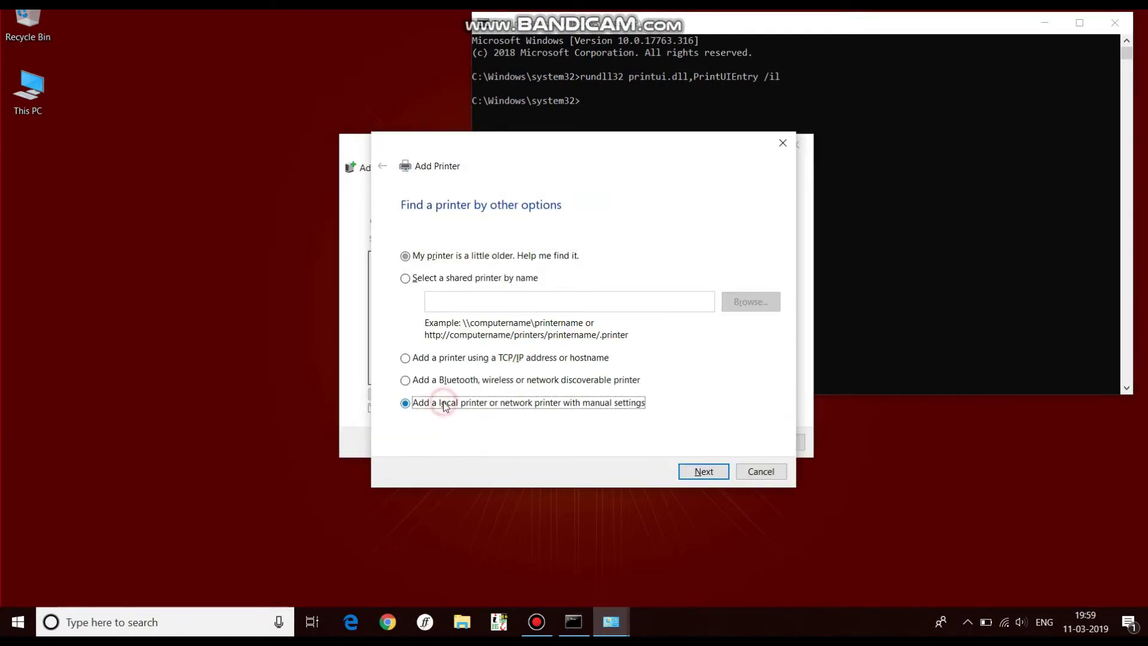
click(698, 473)
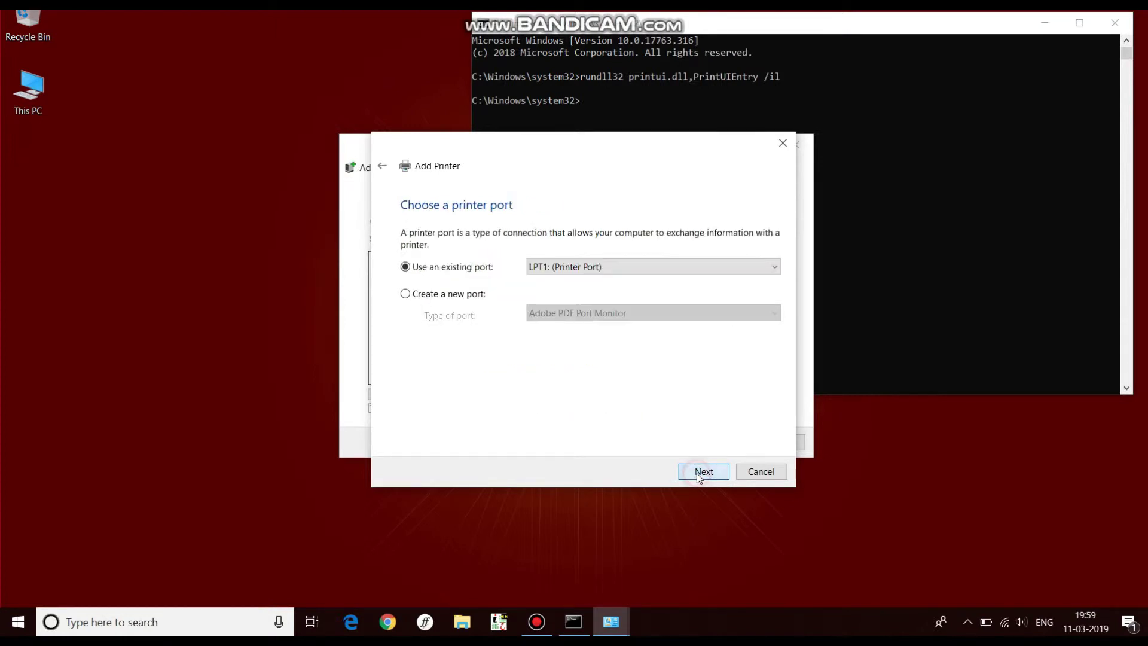
click(462, 295)
click(570, 313)
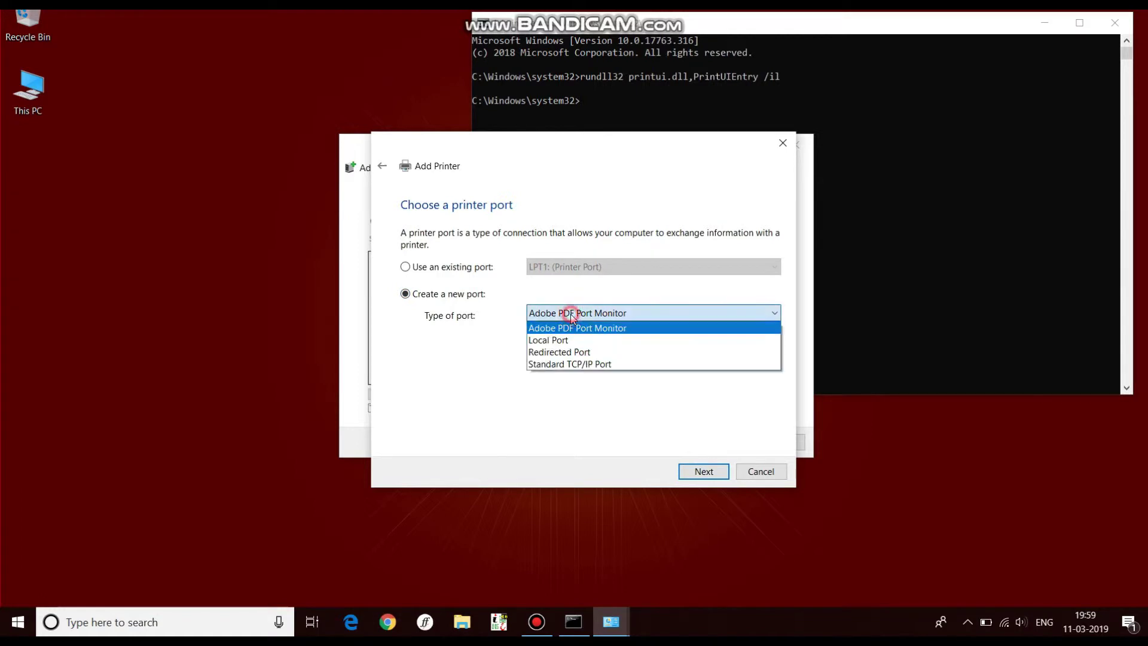
click(567, 353)
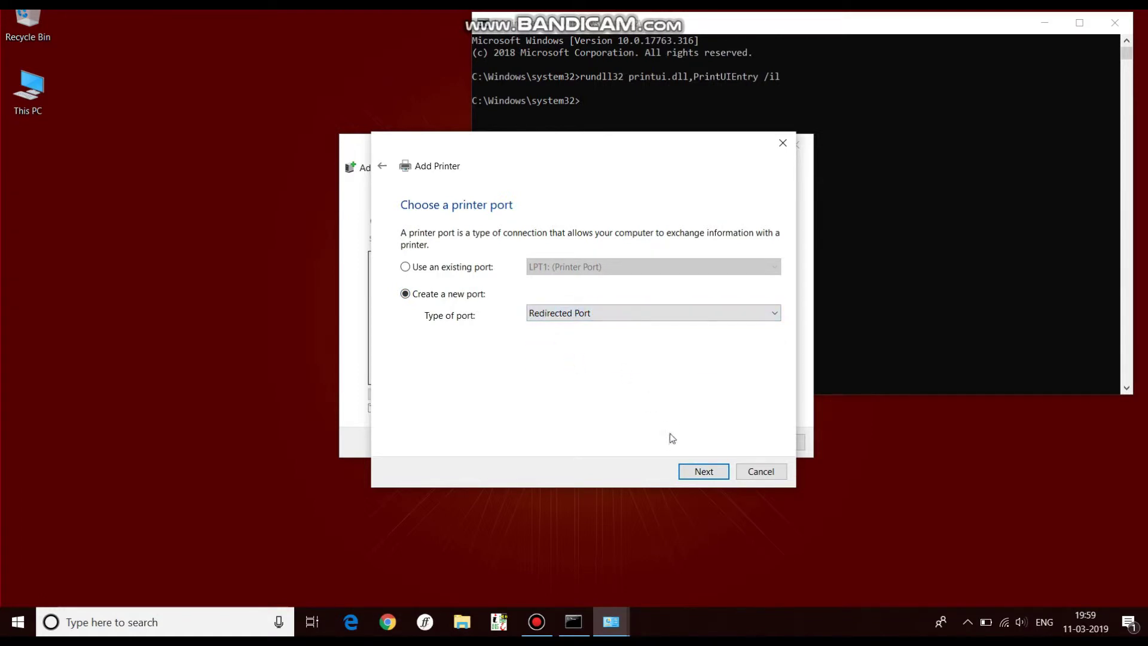
- Create the redirected port with the port name RPT1:
click(698, 477)
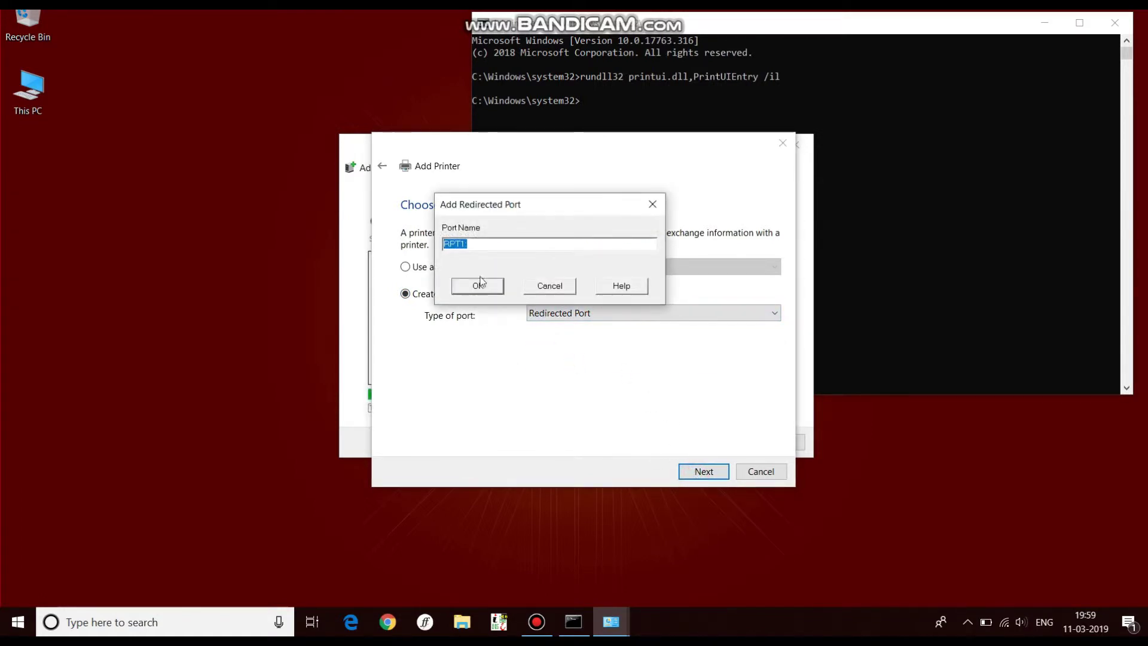
click(483, 244)
double_click(485, 244)
click(500, 244)
click(484, 286)
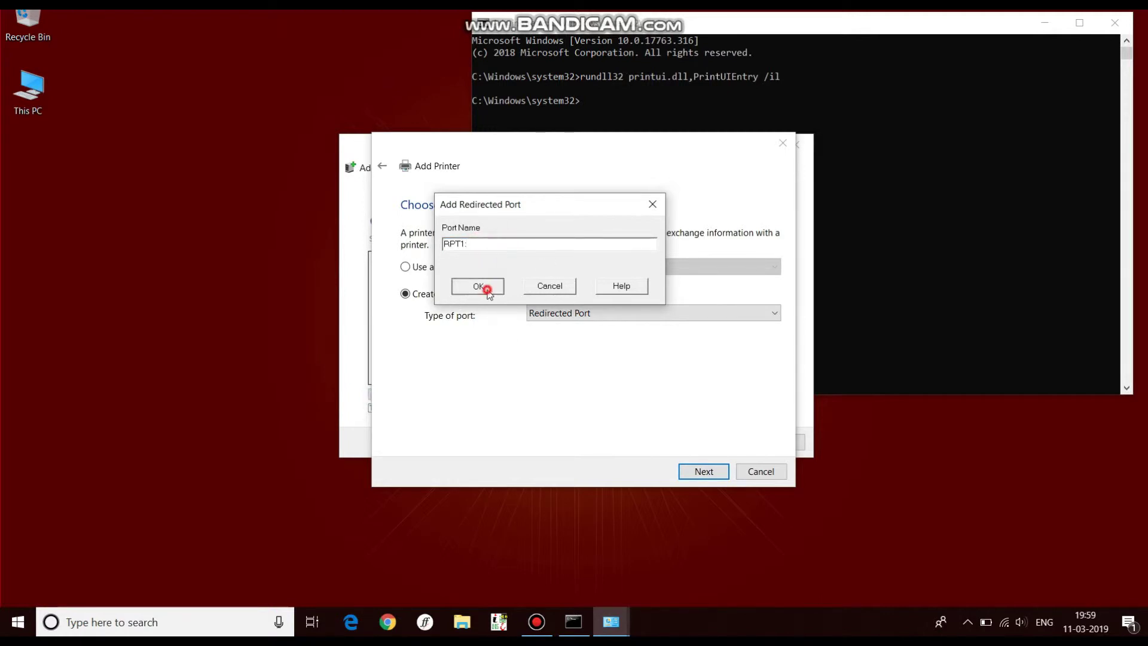
- Load the Ghostscript printer driver from disk using ghostpdf.inf in the gs\gscript\lib folder on the C: drive
click(424, 360)
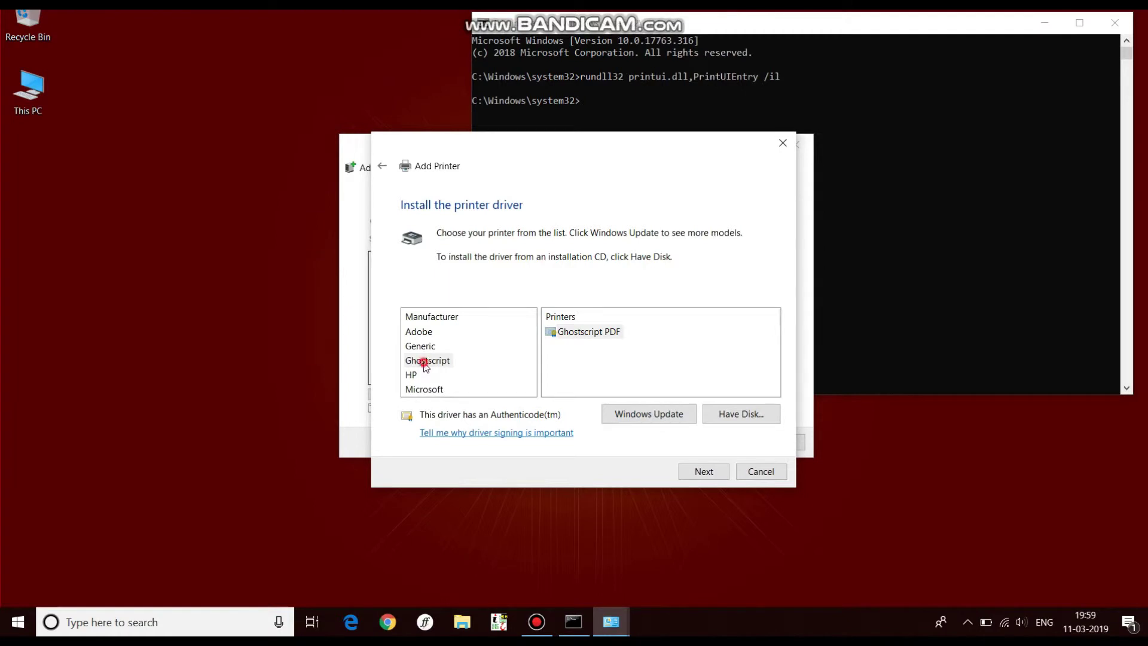
click(730, 421)
click(735, 388)
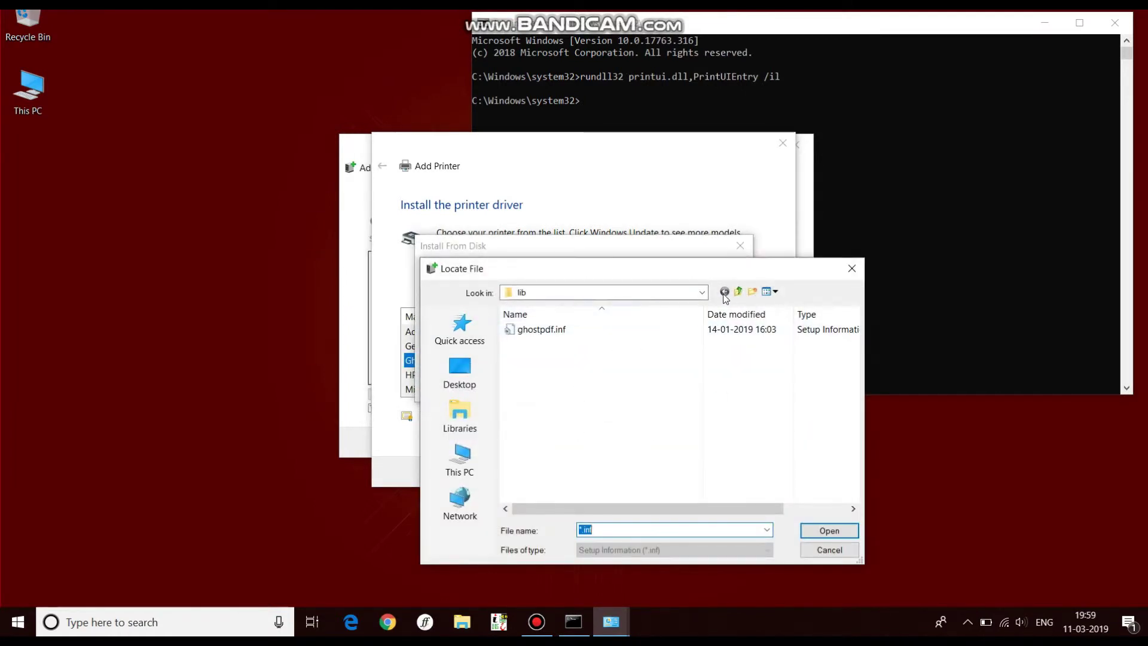
click(462, 458)
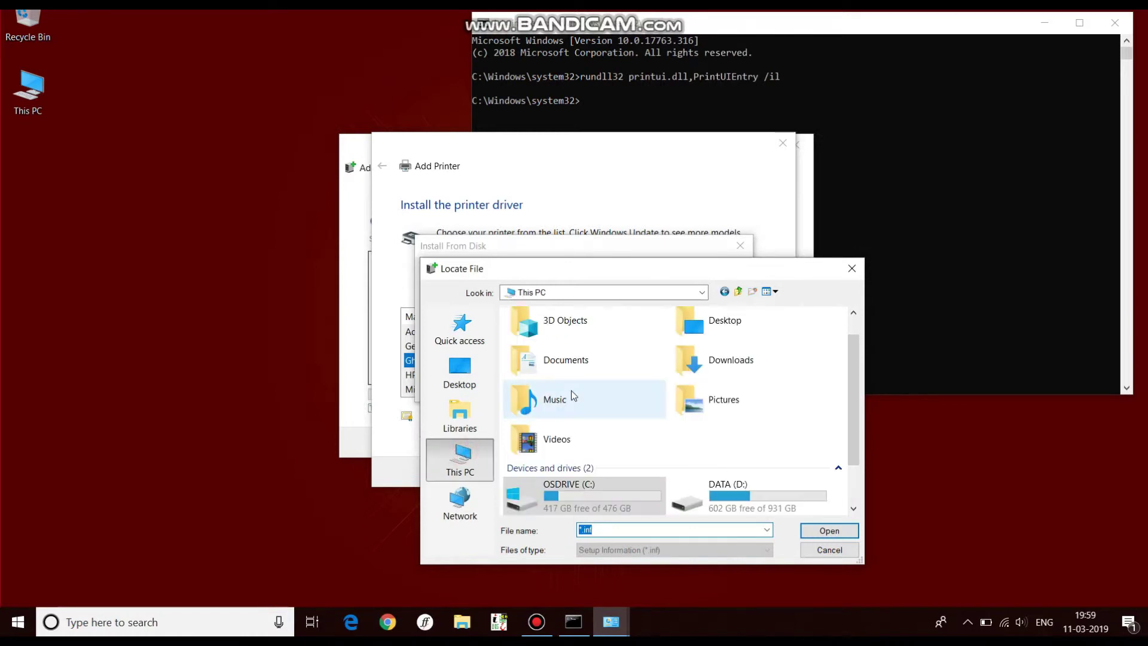
double_click(589, 494)
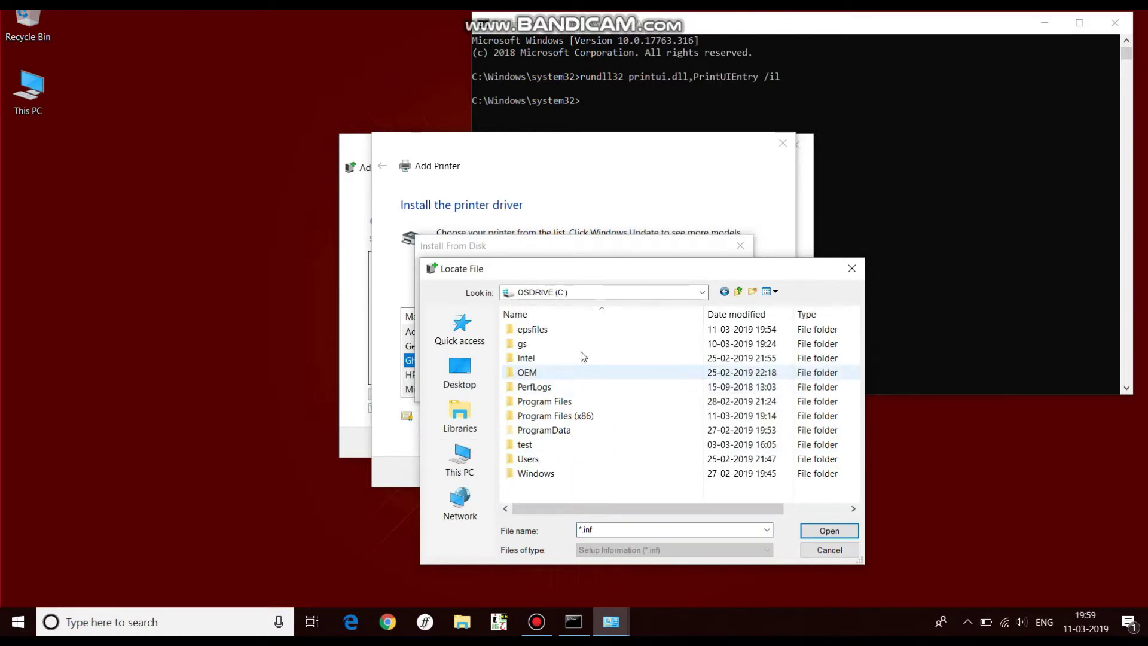
double_click(540, 343)
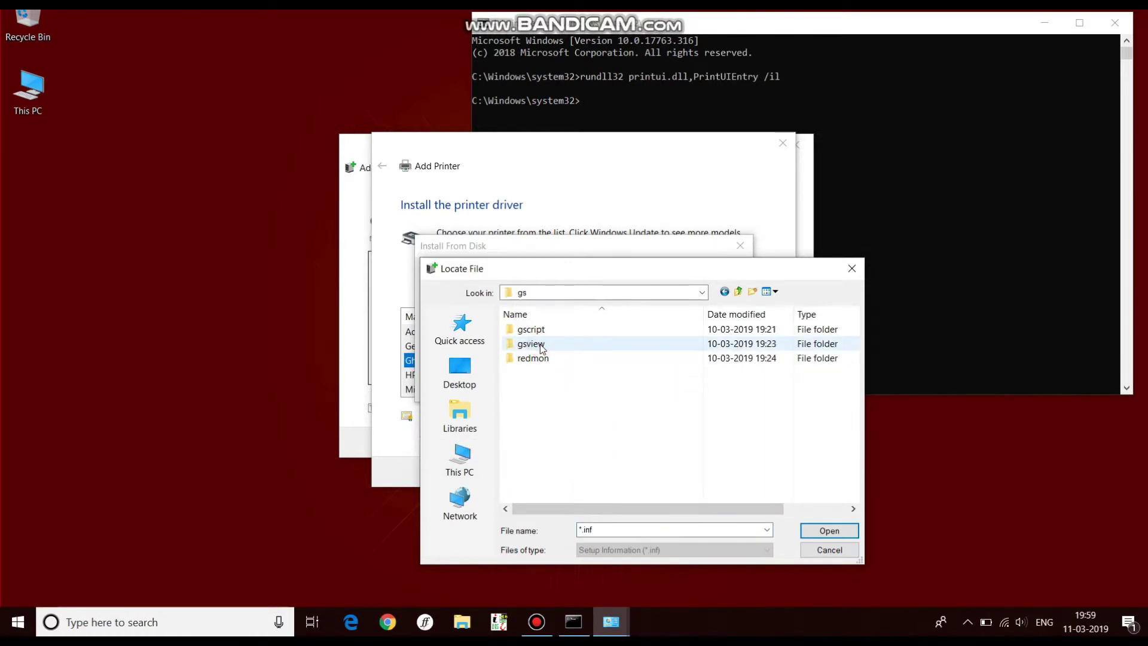
double_click(528, 330)
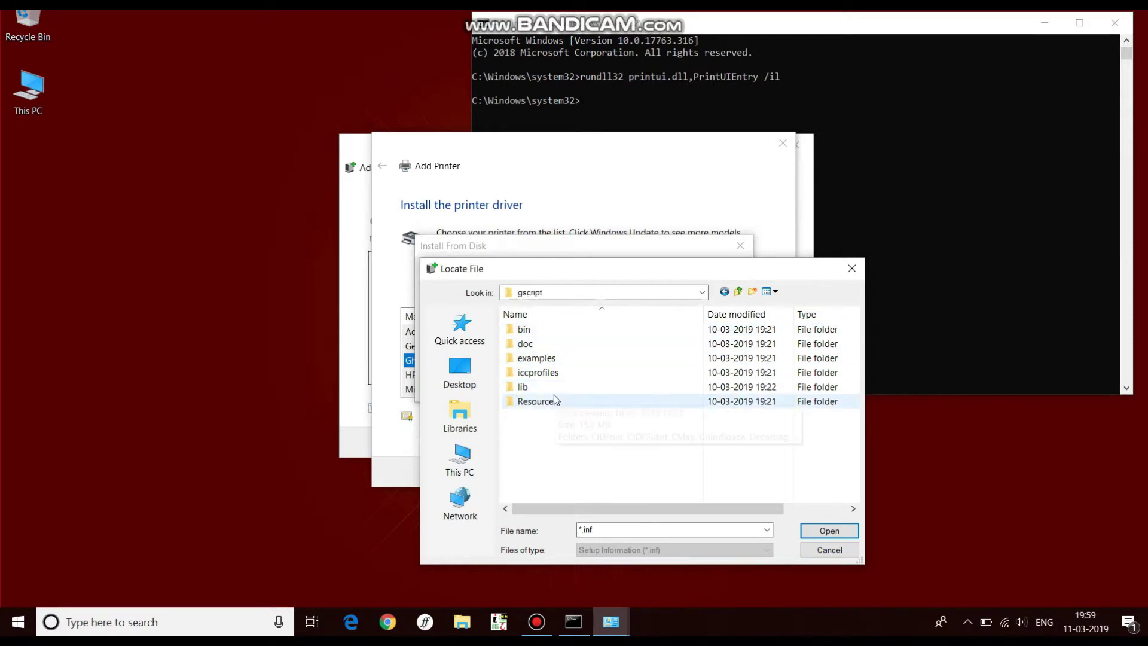
double_click(547, 389)
click(540, 330)
click(840, 532)
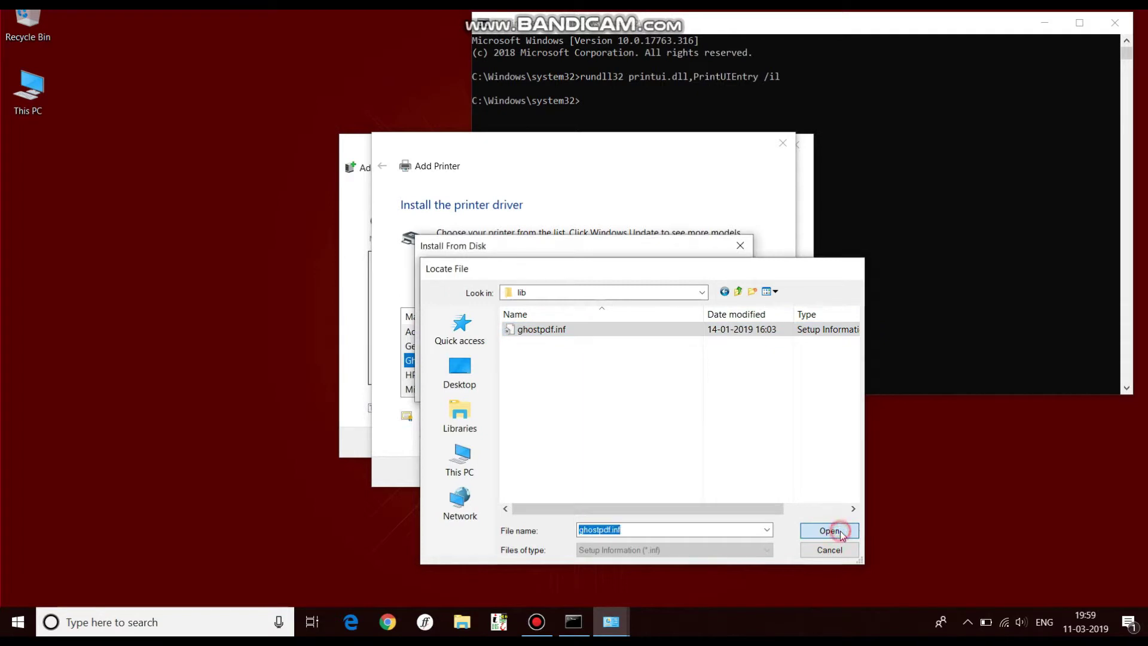
click(737, 280)
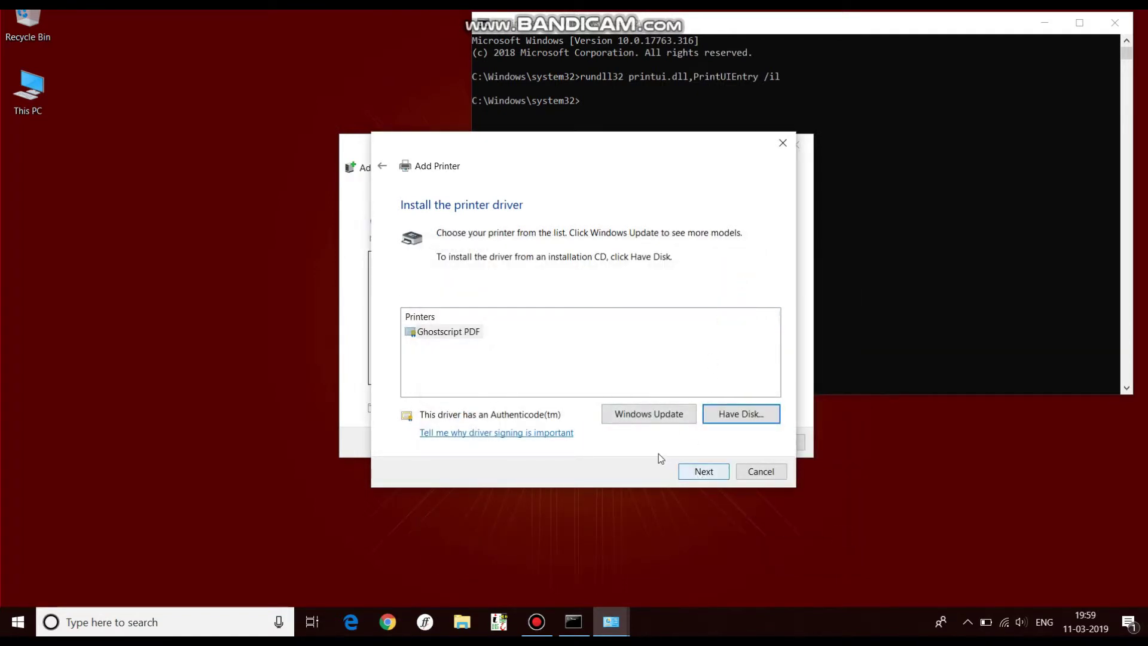
- Use the currently installed Ghostscript PDF driver and name the printer EPS_FILES
click(708, 470)
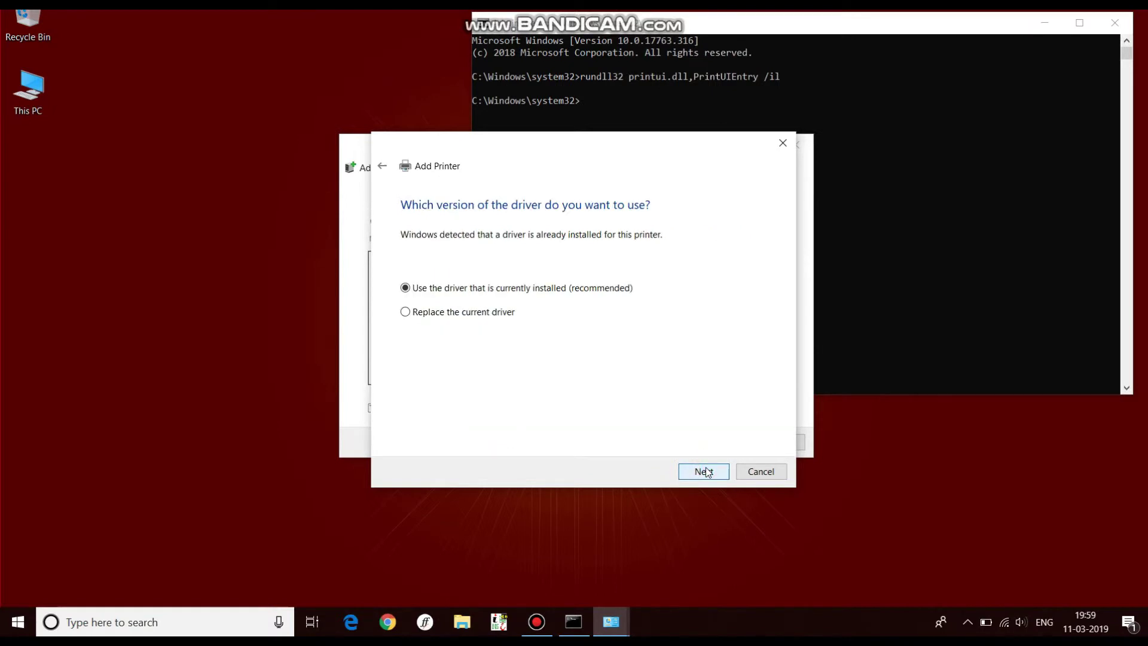
click(704, 473)
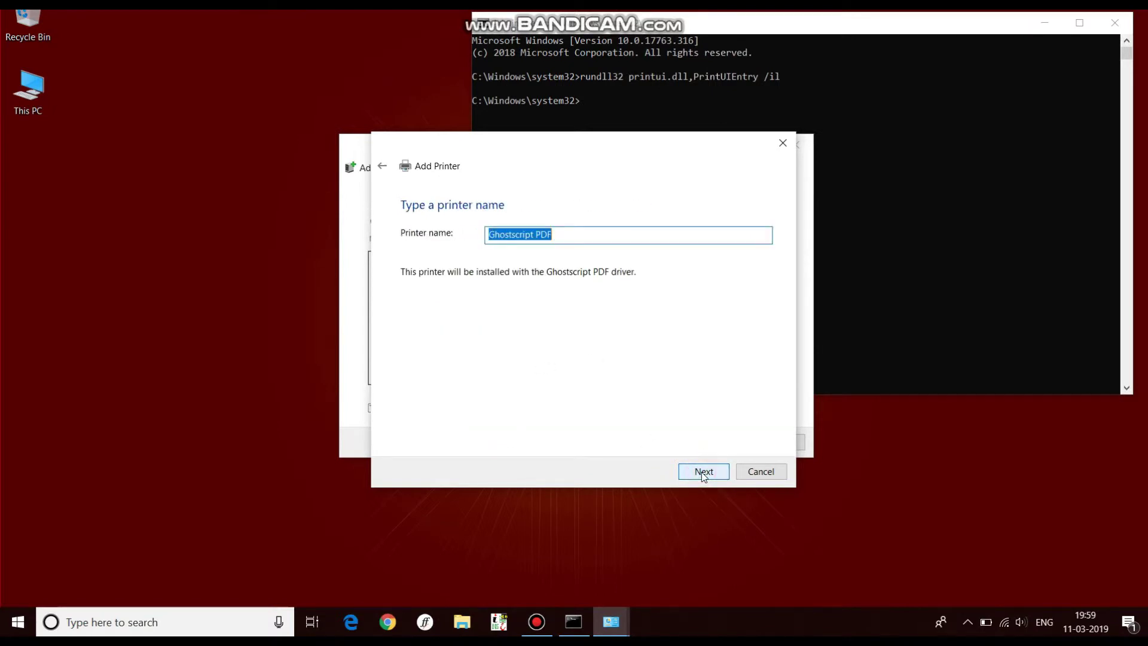
text(EP)
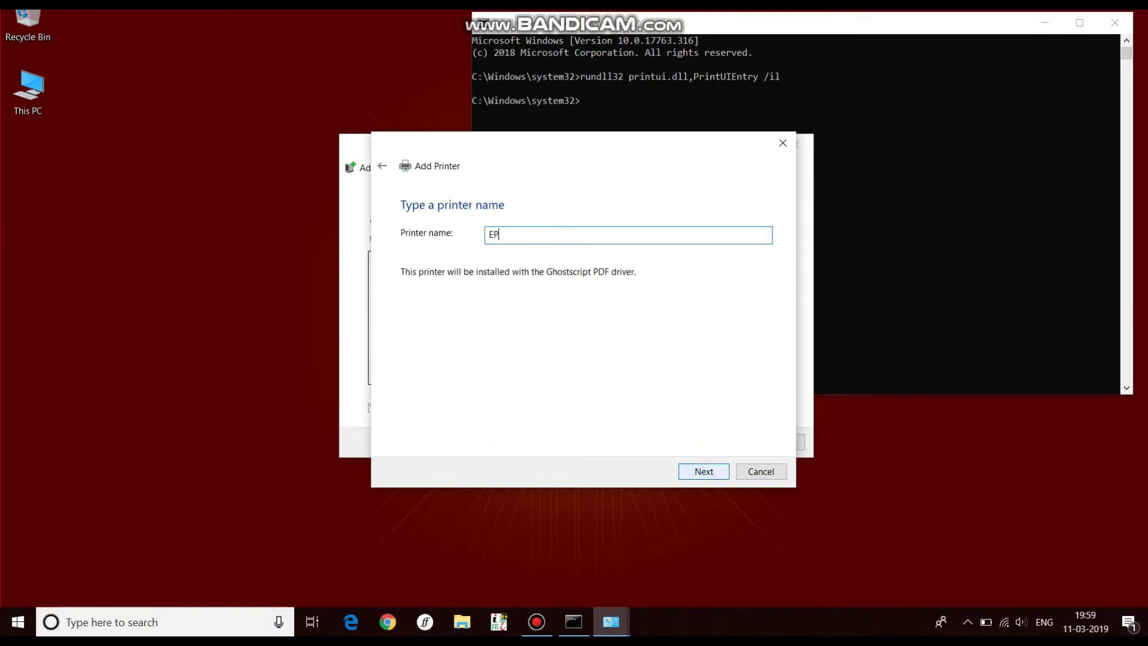
text(S_FILES)
click(715, 472)
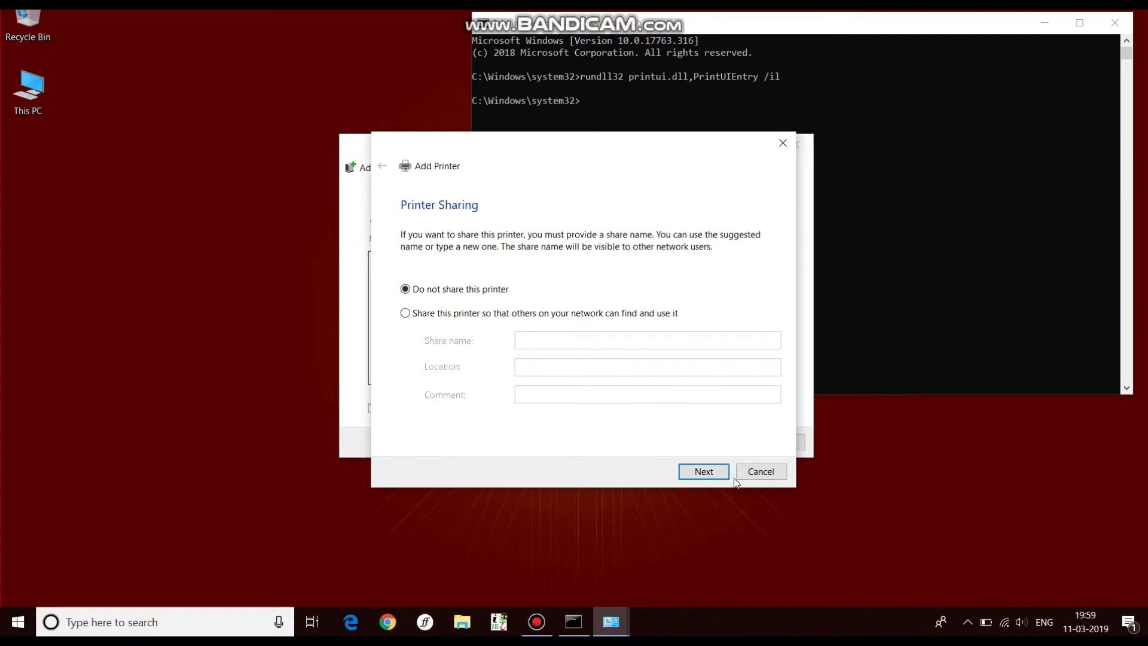
- Leave the EPS_FILES printer unshared and finish the Add Printer wizard
click(698, 471)
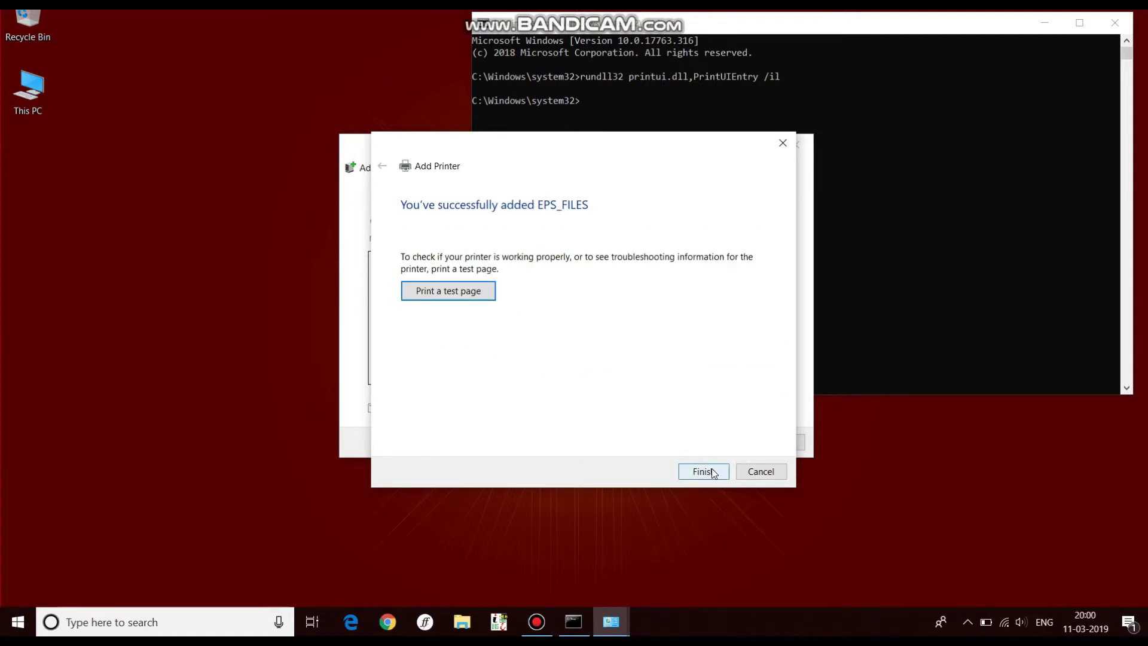
click(713, 473)
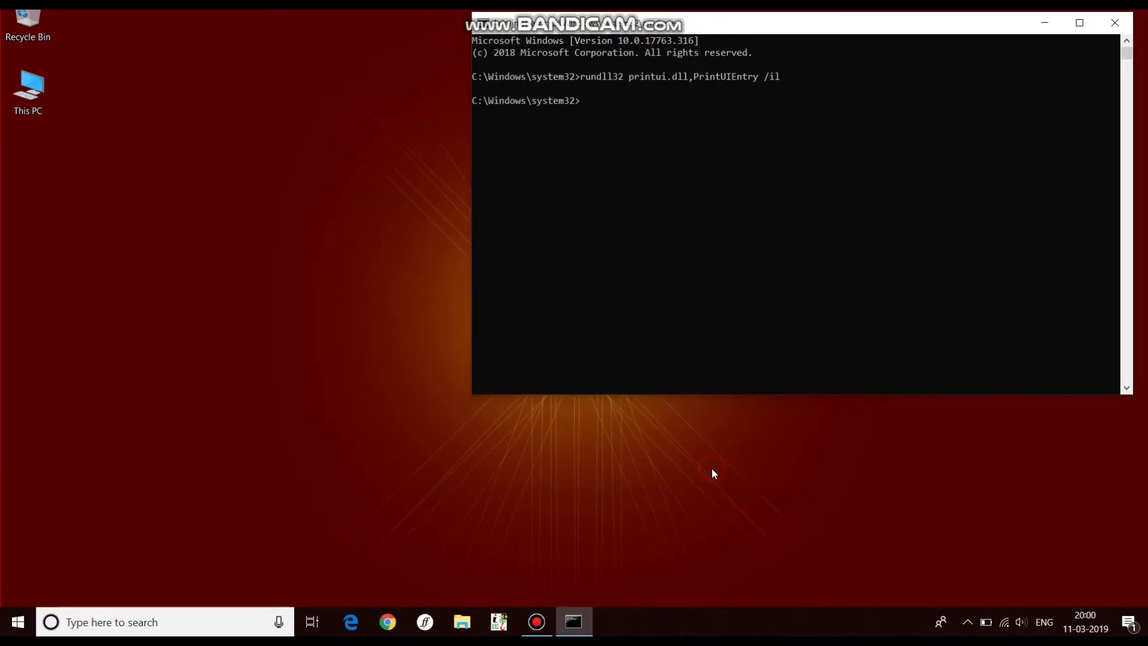
click(919, 24)
drag(919, 23, 919, 19)
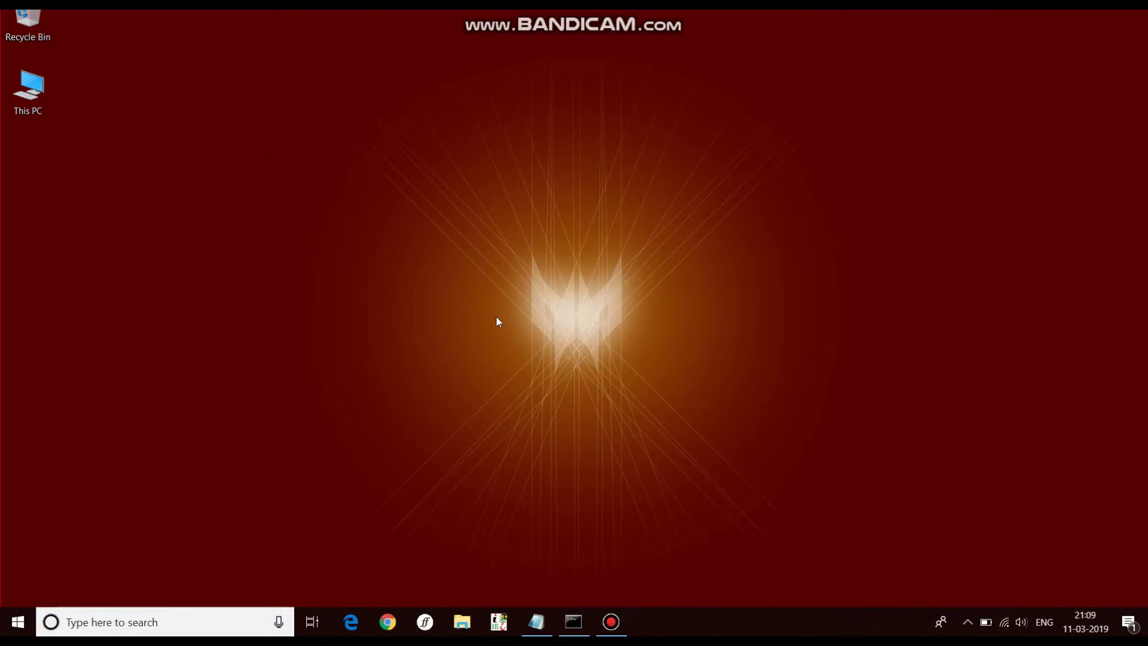
click(21, 623)
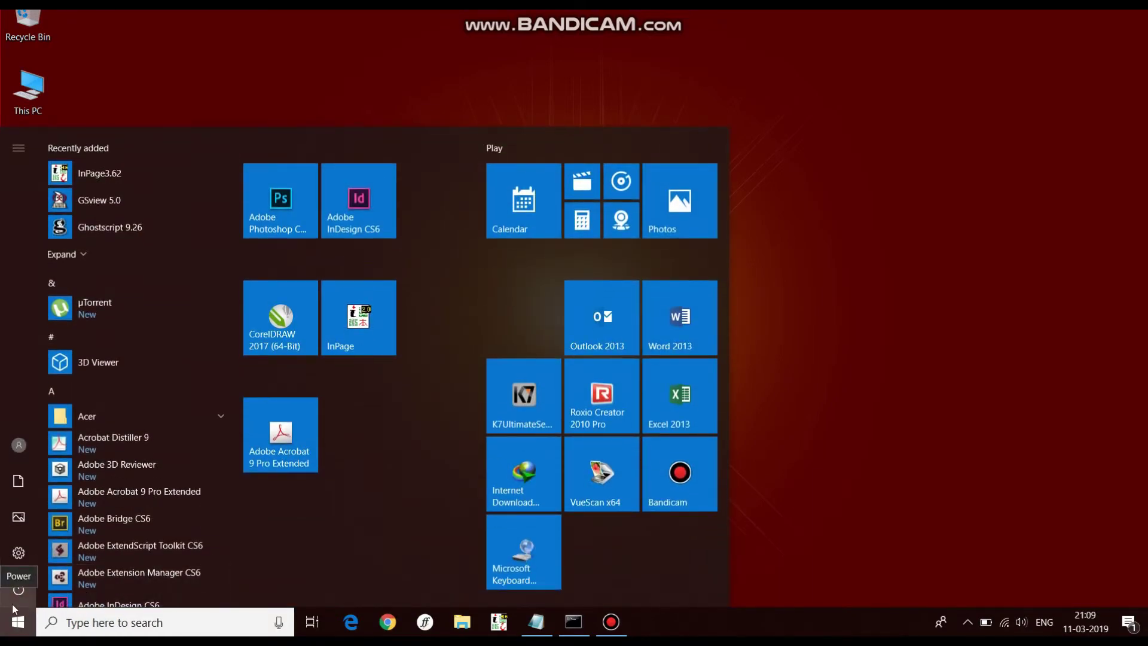
text(contro)
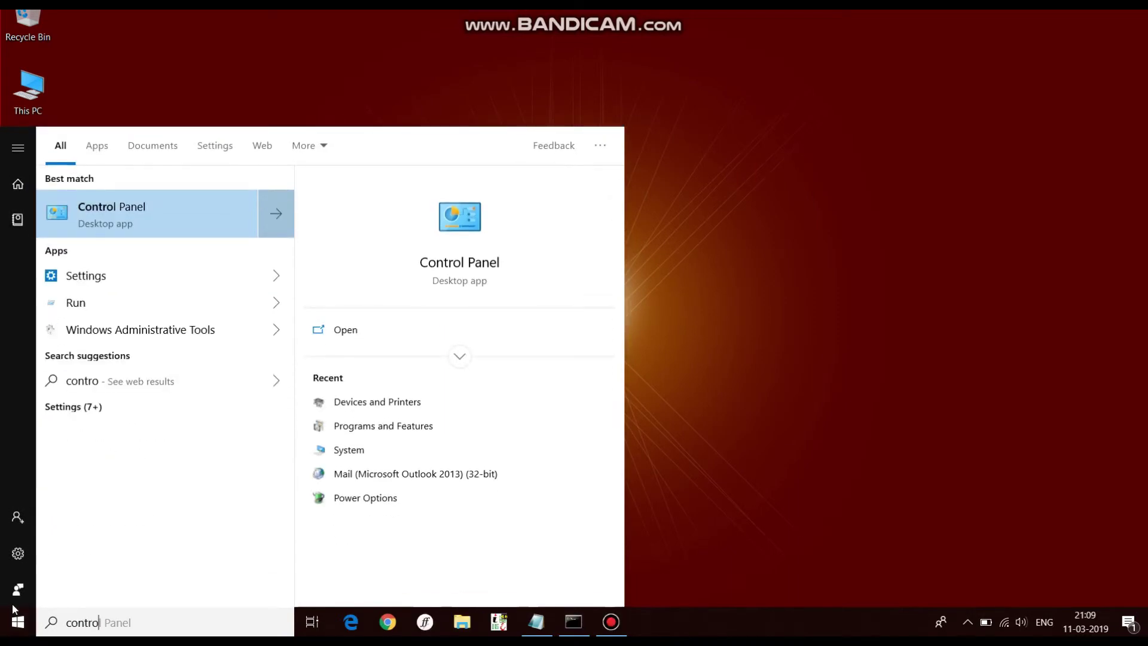
key(Return)
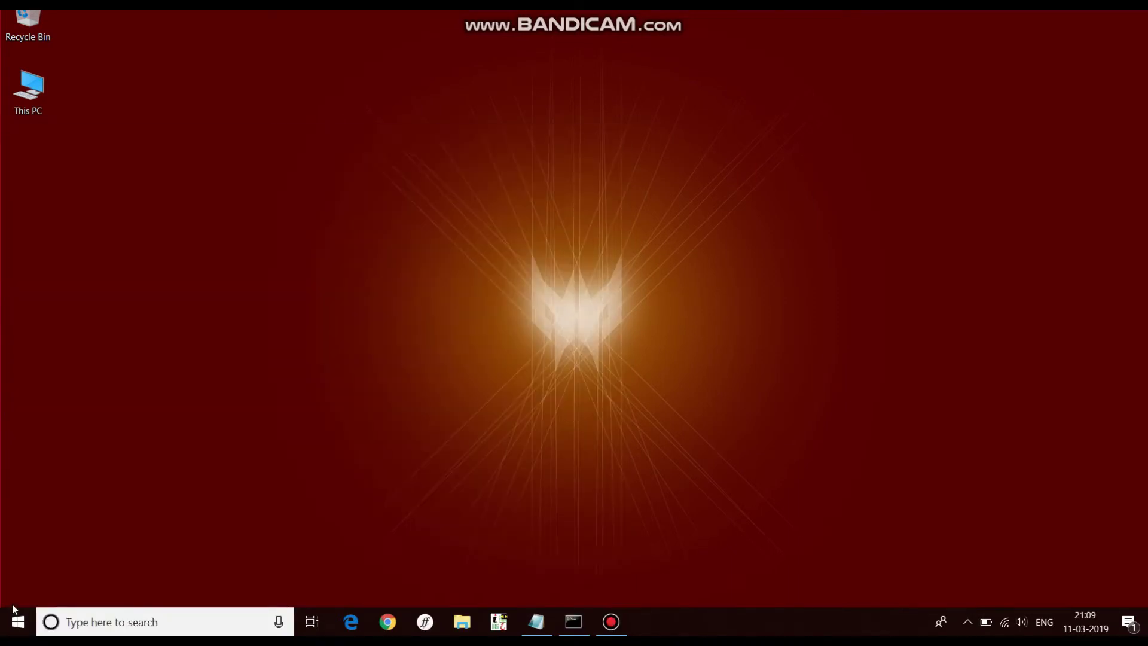
- Open Devices and Printers by running the command control printers
right_click(13, 608)
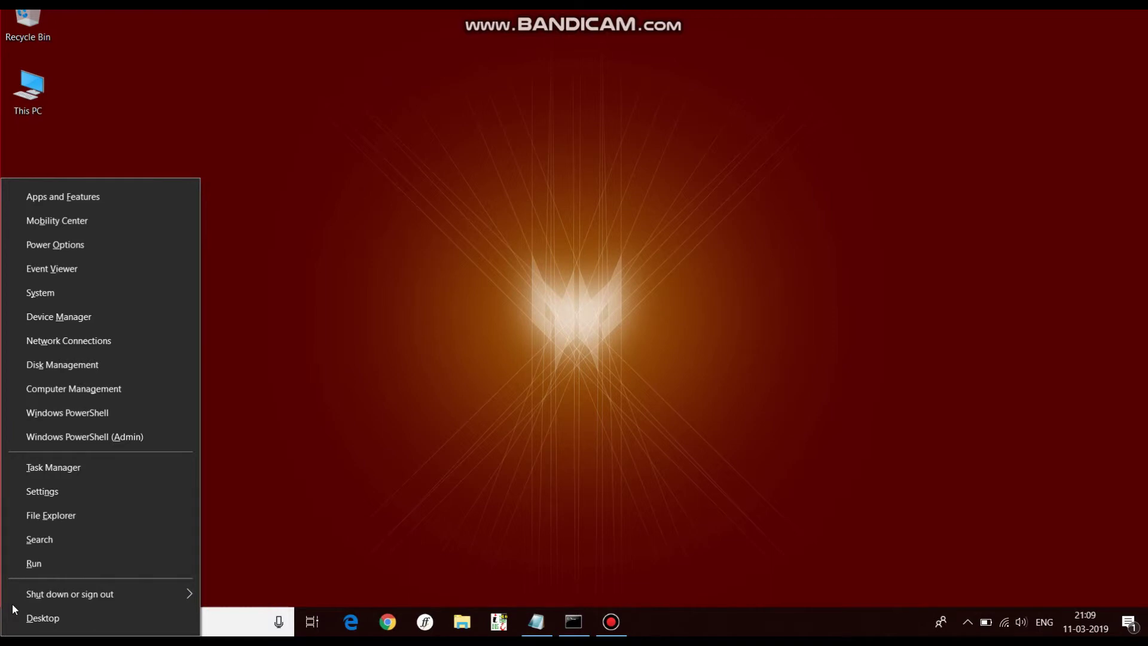
click(53, 568)
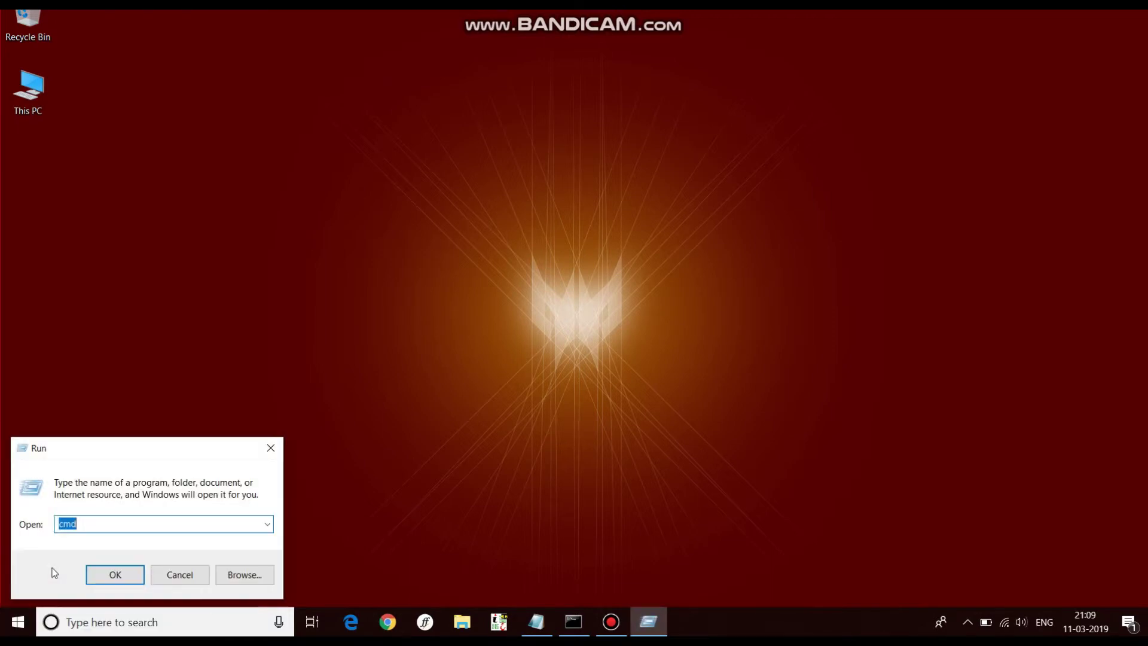
text(control )
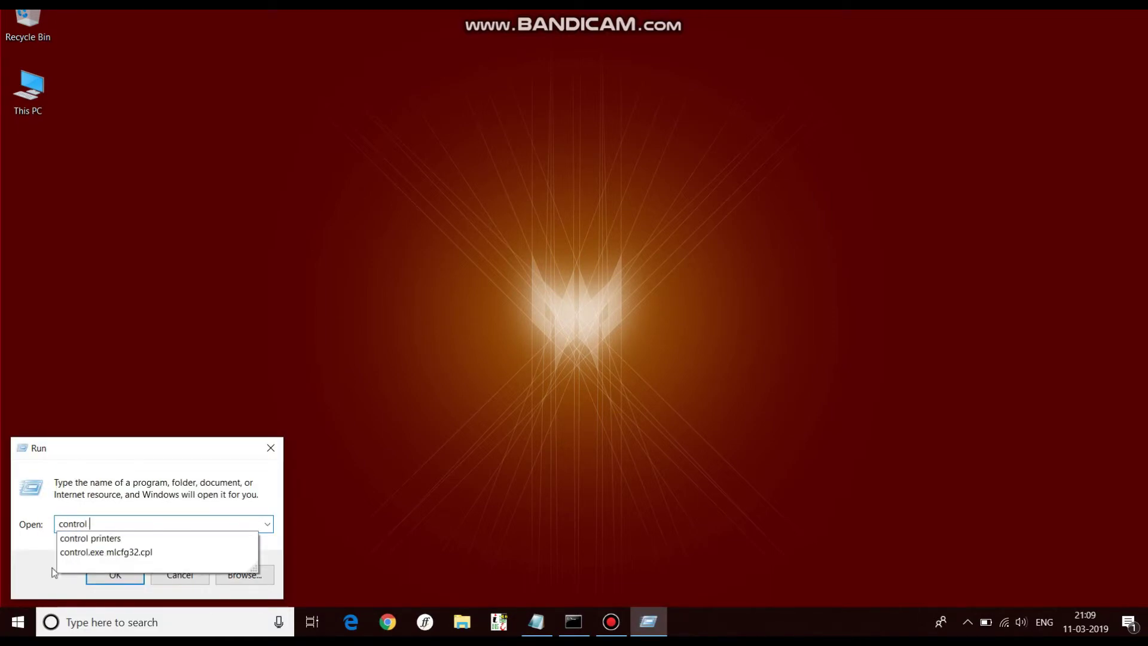
text(printers)
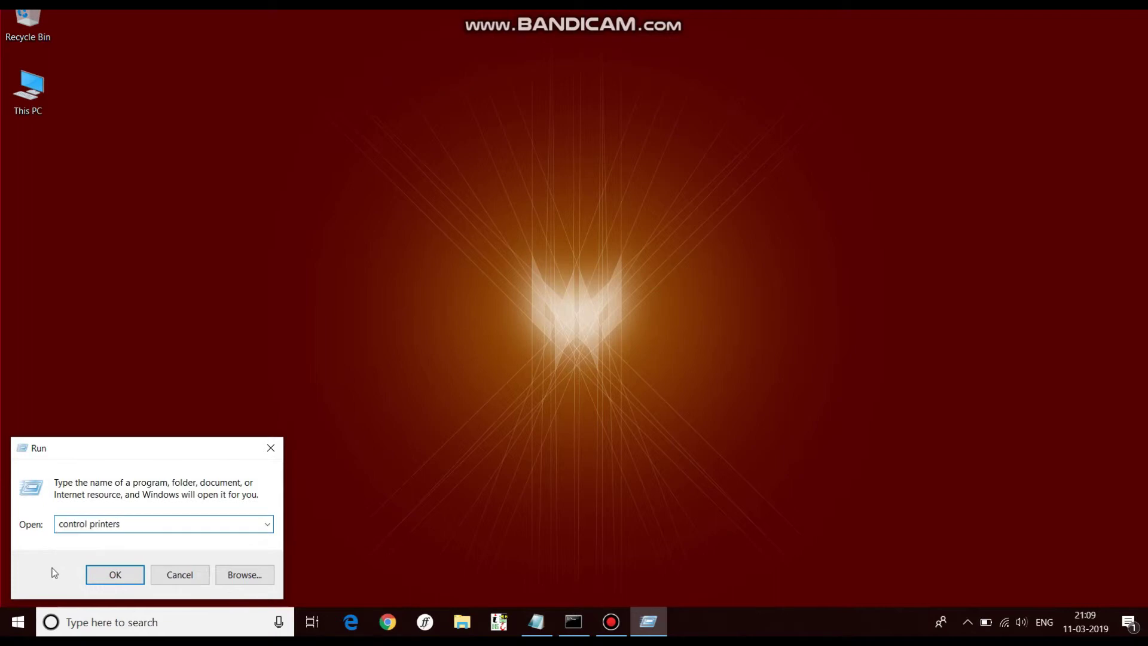
click(116, 585)
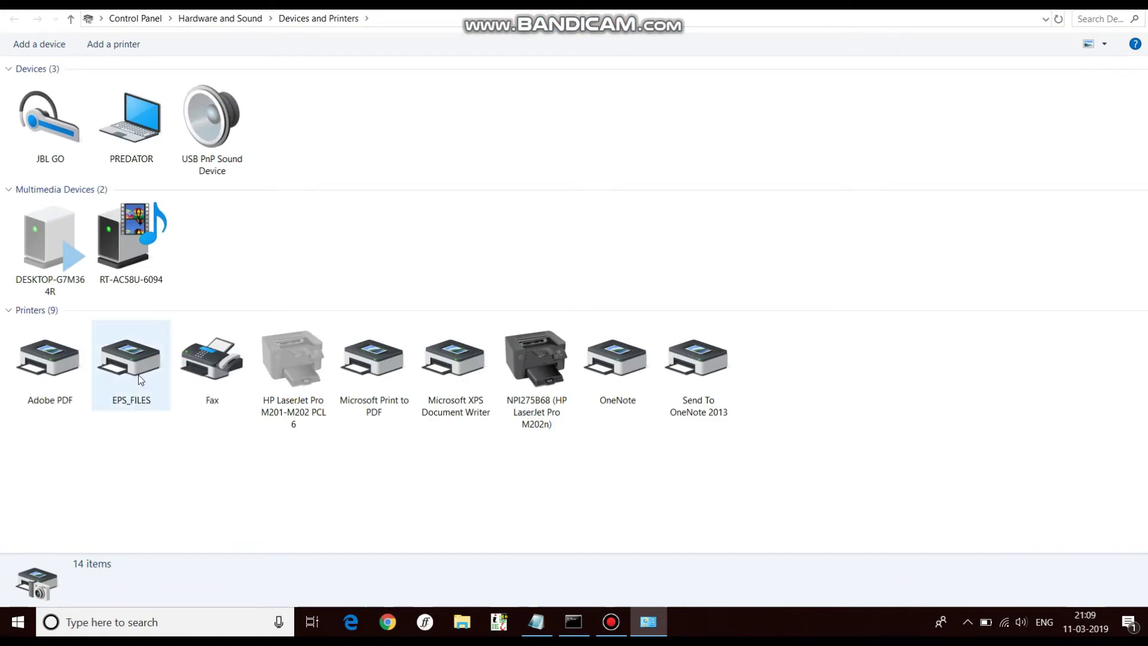
- Open the print server's port list with EPS_FILES selected, enable changing port settings, and move the dialog aside
click(138, 377)
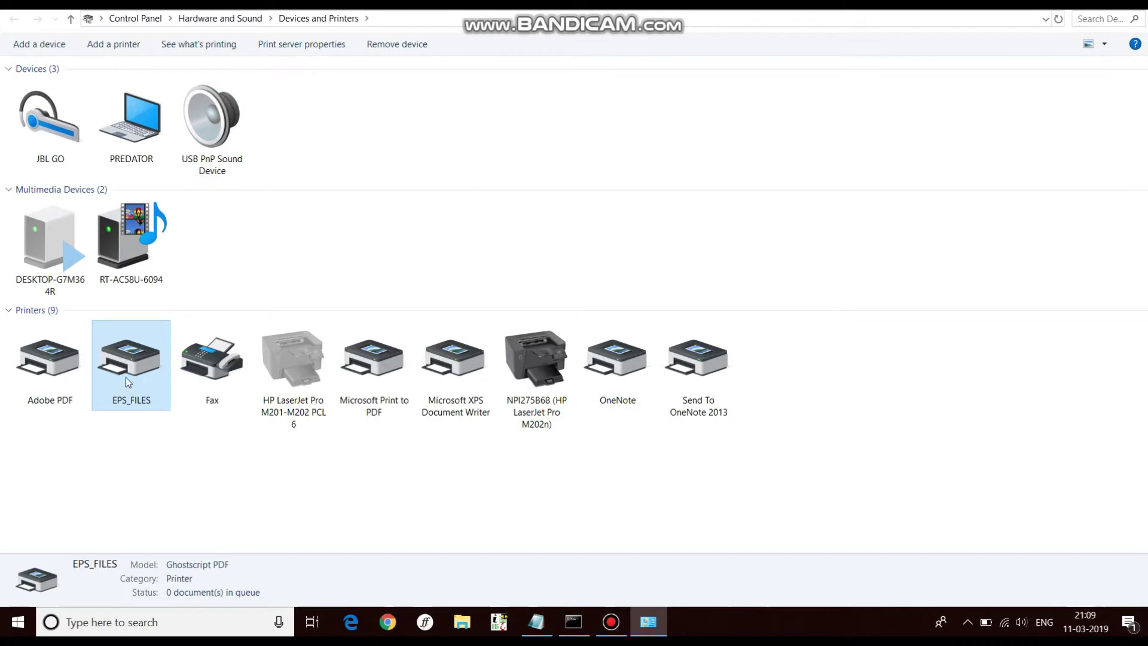
click(307, 44)
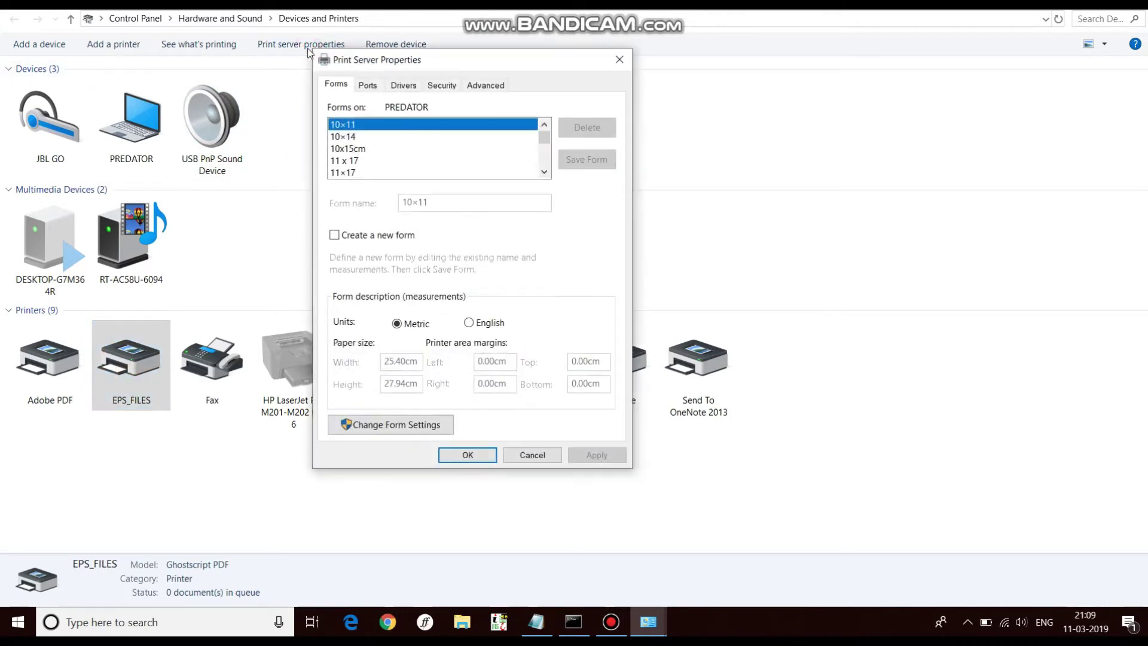
click(369, 88)
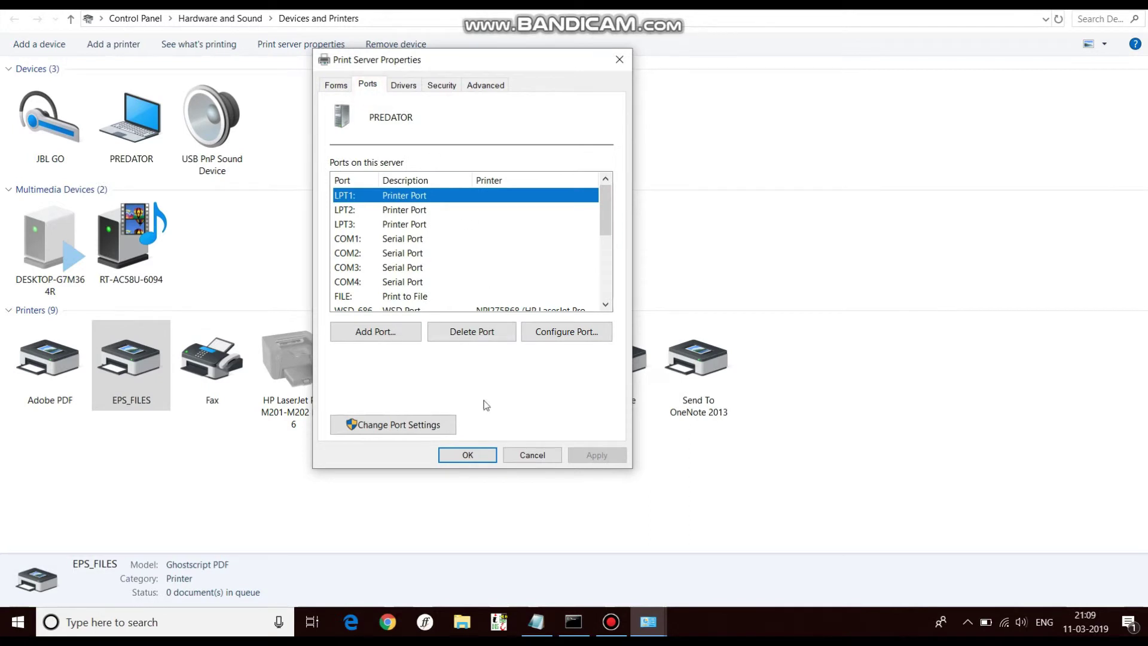
click(423, 426)
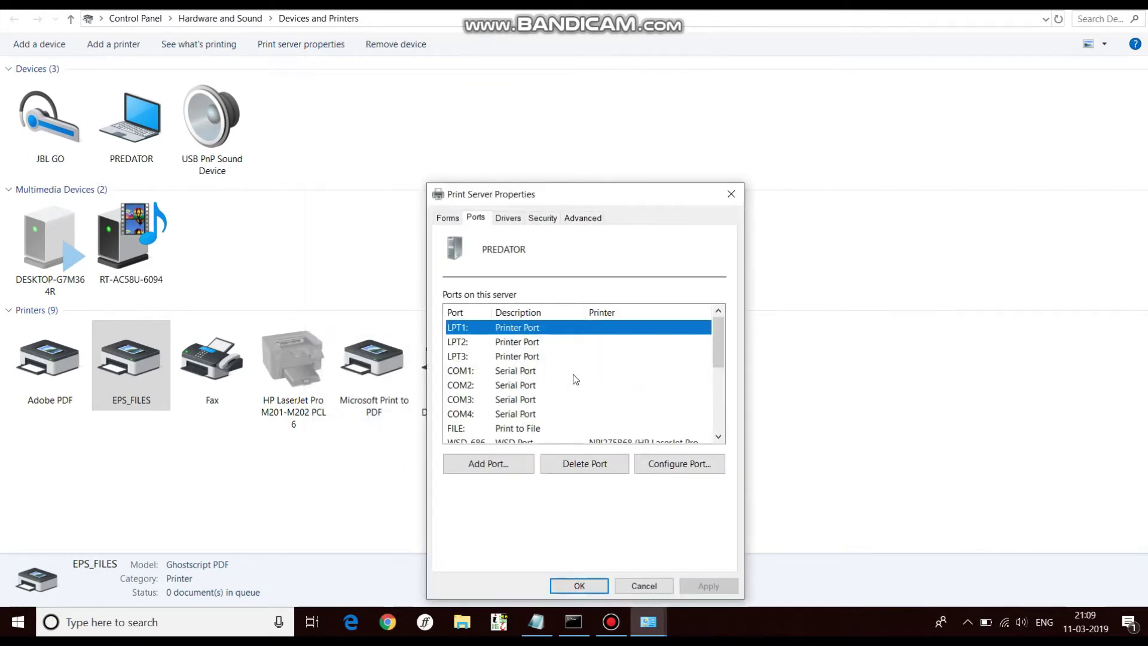
drag(625, 201, 748, 79)
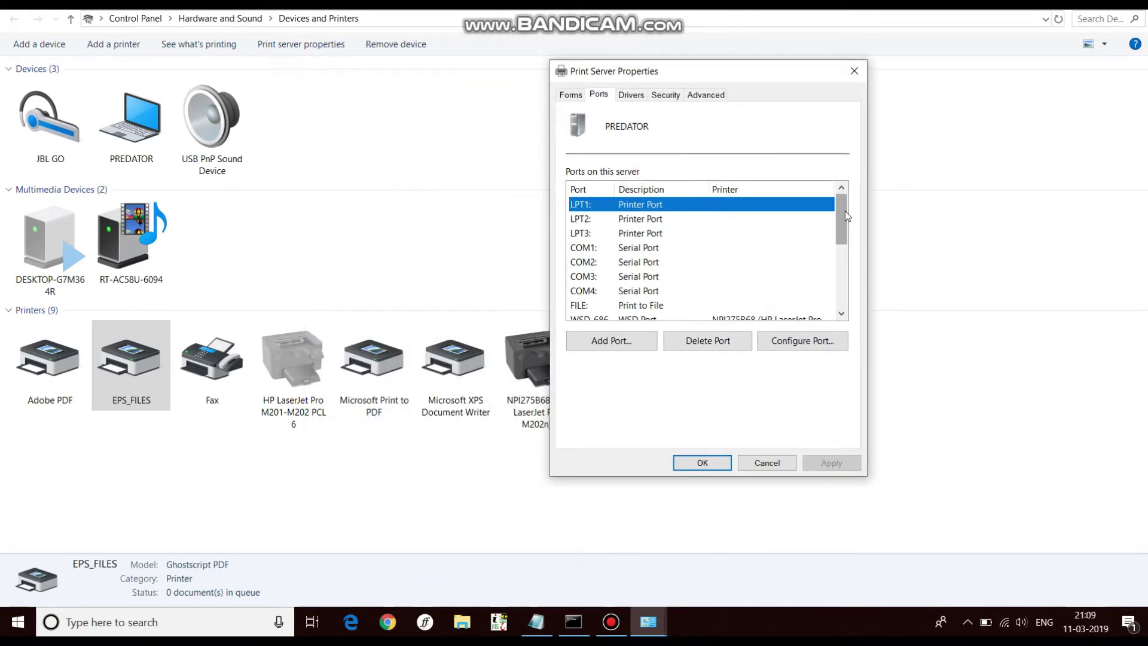
- Open the configuration of the RPT1: redirected port used by EPS_FILES and move its dialog beside the port list
drag(845, 211, 842, 240)
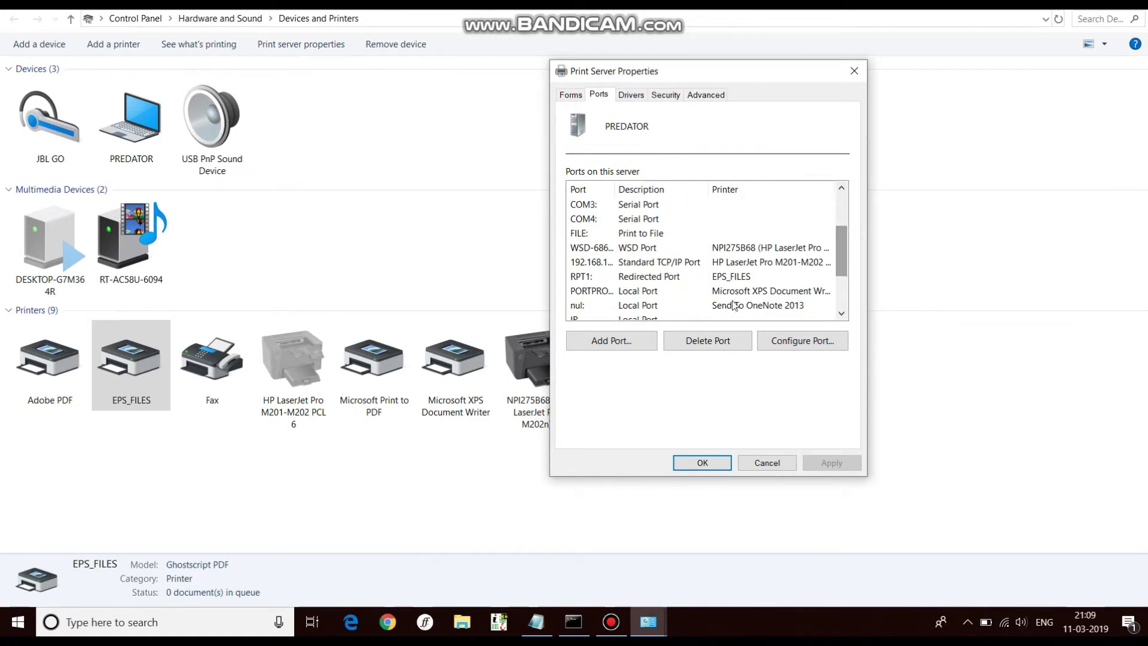
click(589, 278)
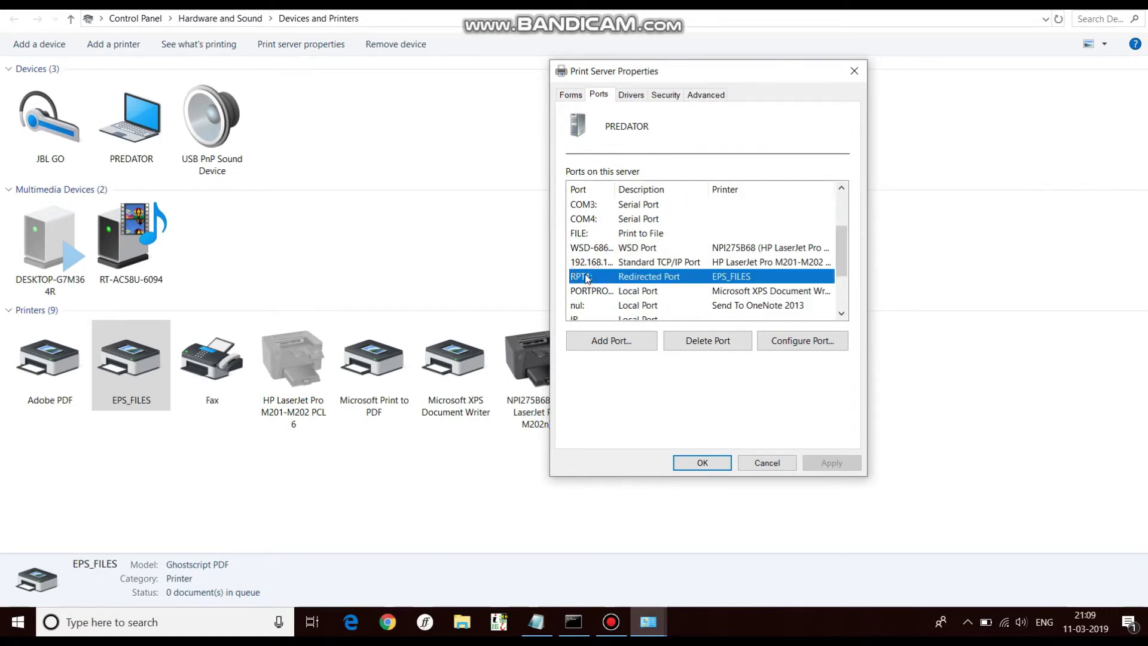
click(790, 340)
drag(856, 143, 444, 173)
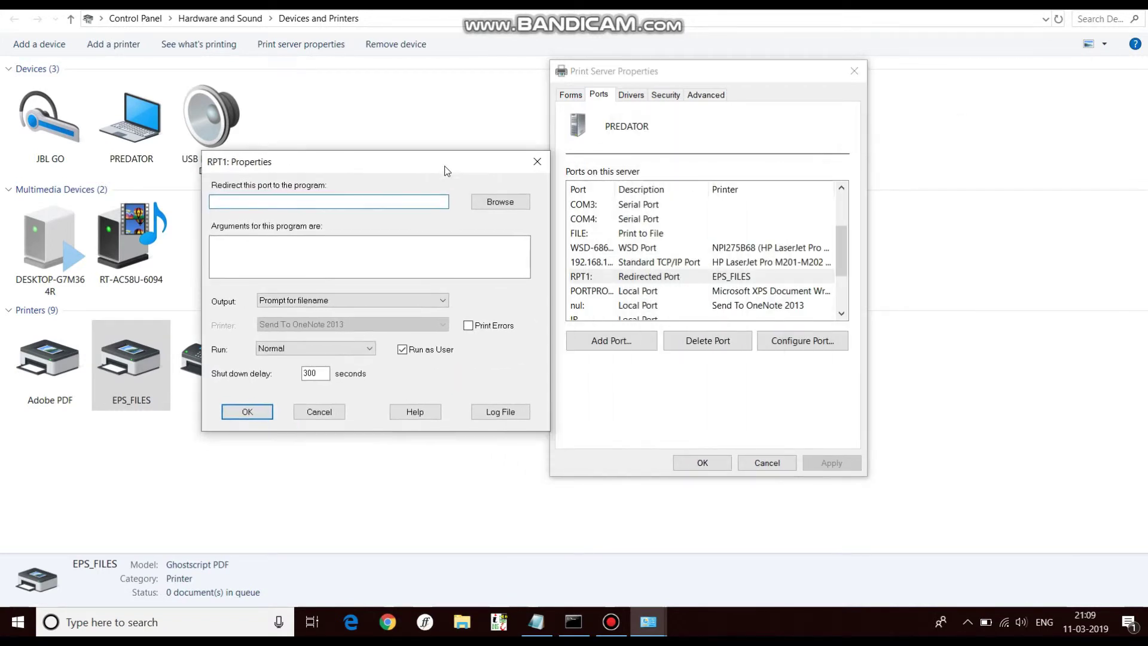
- Redirect the RPT1: port to the program gswin64c.exe in the C:\gs\gscript\bin folder
click(500, 203)
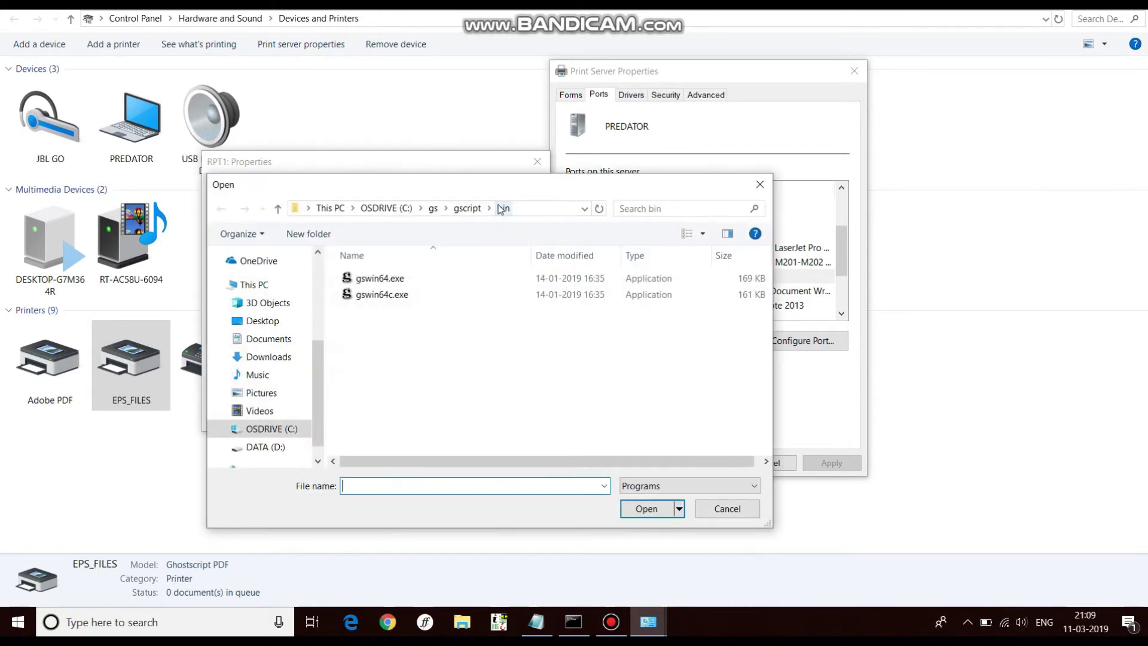
click(277, 446)
click(270, 429)
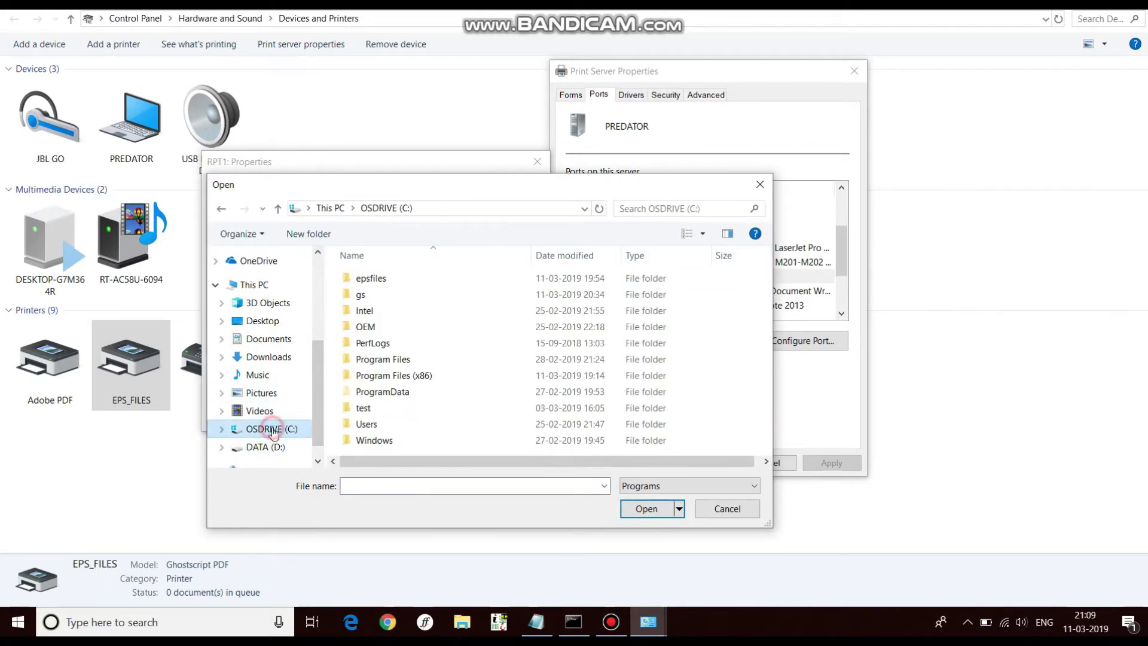
double_click(361, 295)
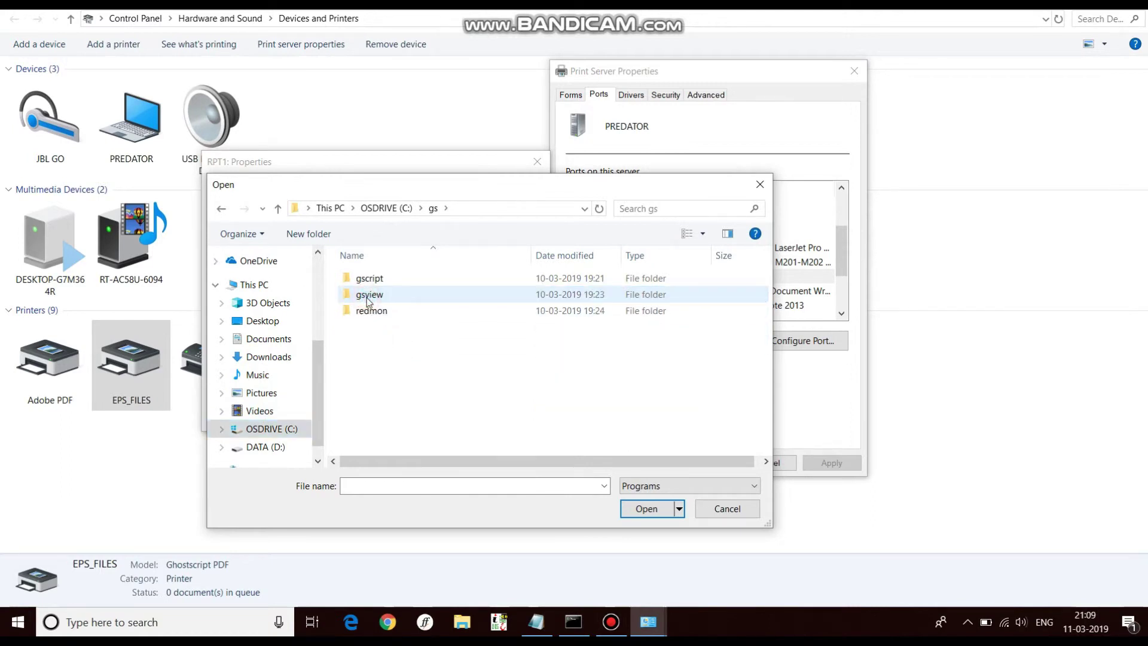
double_click(364, 280)
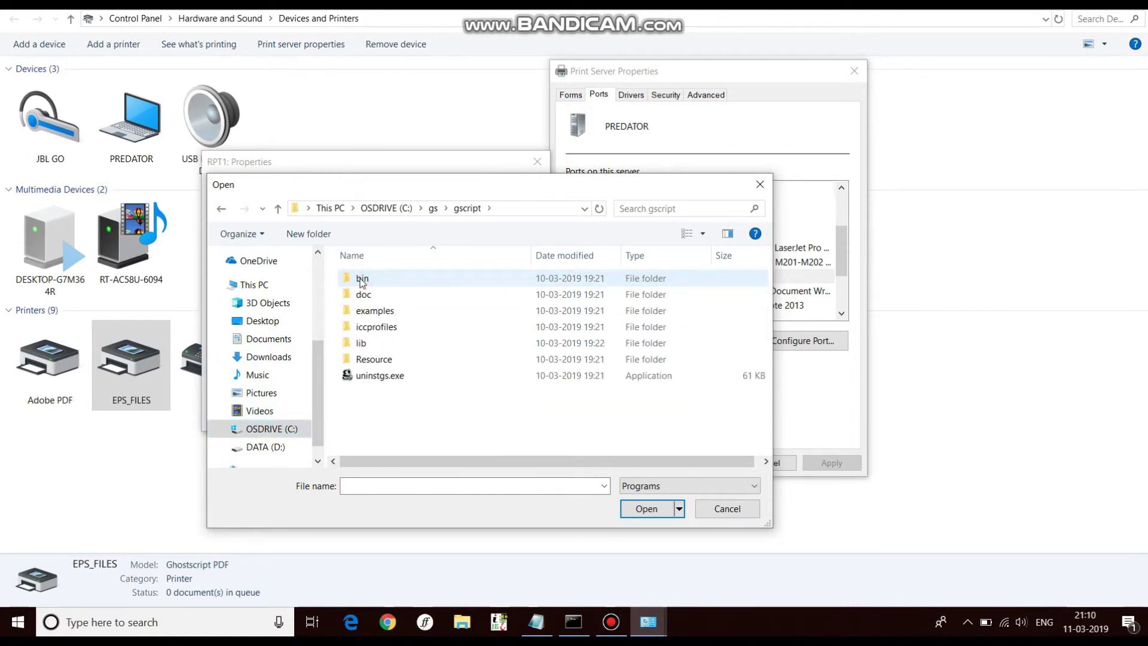
double_click(362, 280)
click(385, 297)
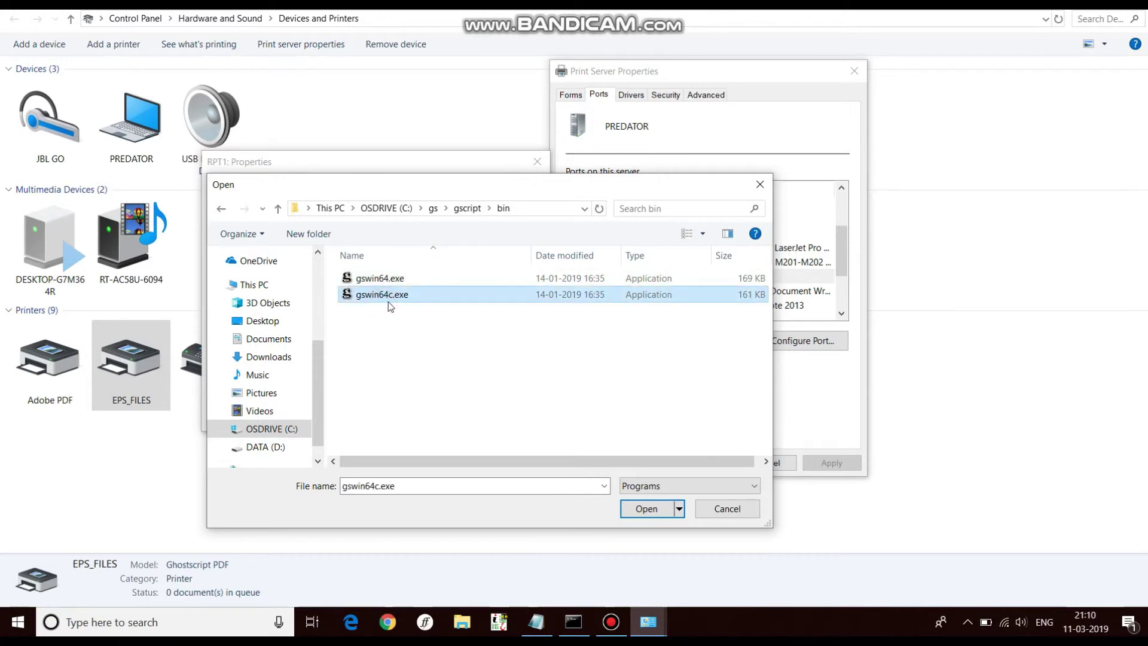
click(651, 510)
- Copy the line @c:\gs\epswrite.txt -sOutputFile="%1" from the untitled Notepad notes into the port's program arguments
click(383, 261)
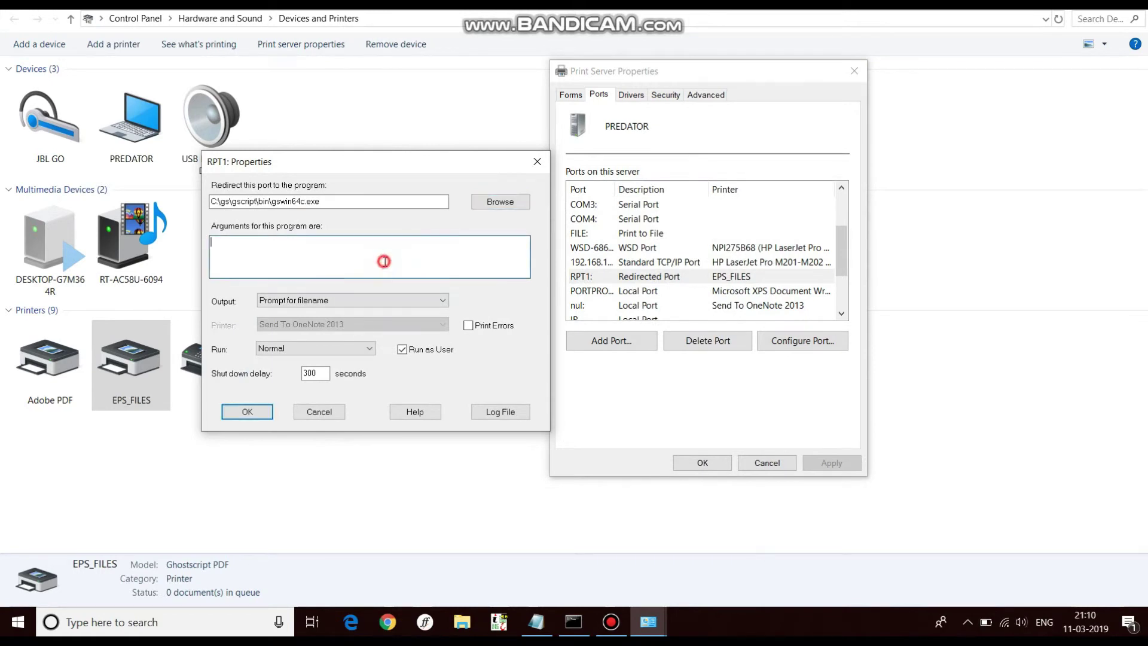
click(537, 622)
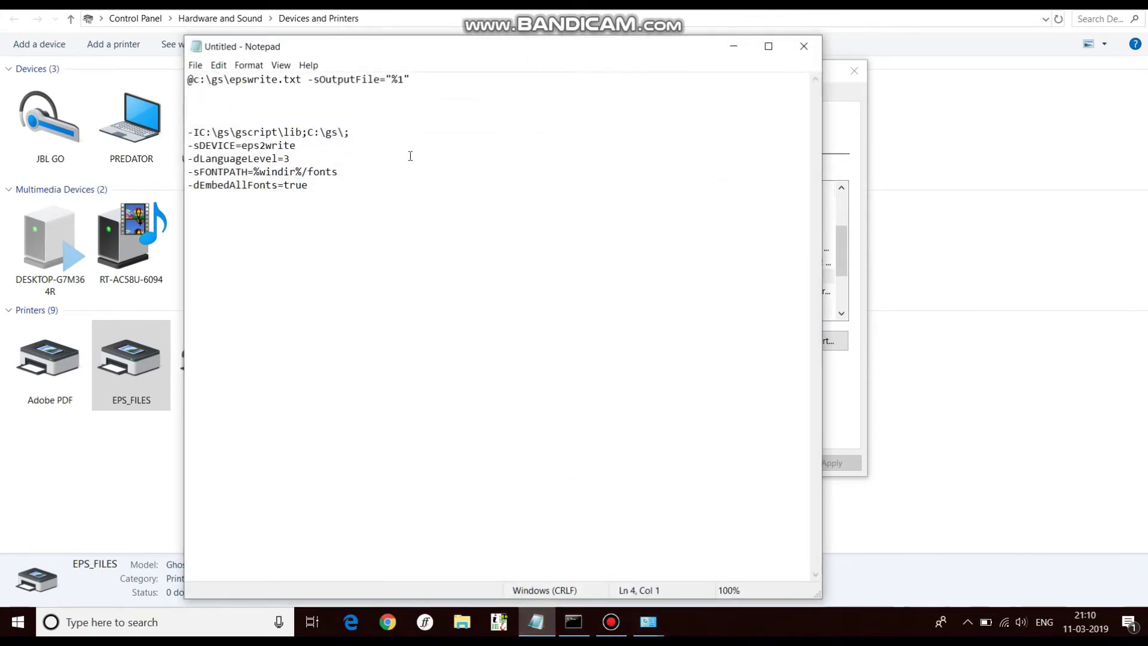
drag(354, 204, 219, 158)
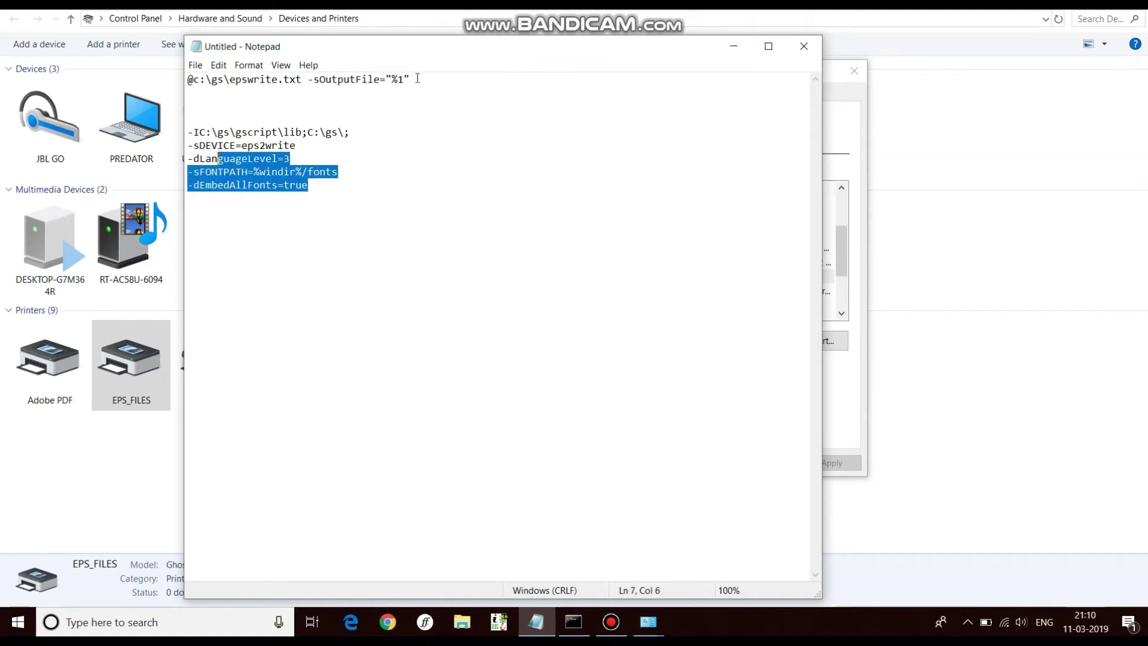
drag(433, 84, 150, 81)
key(ctrl+c)
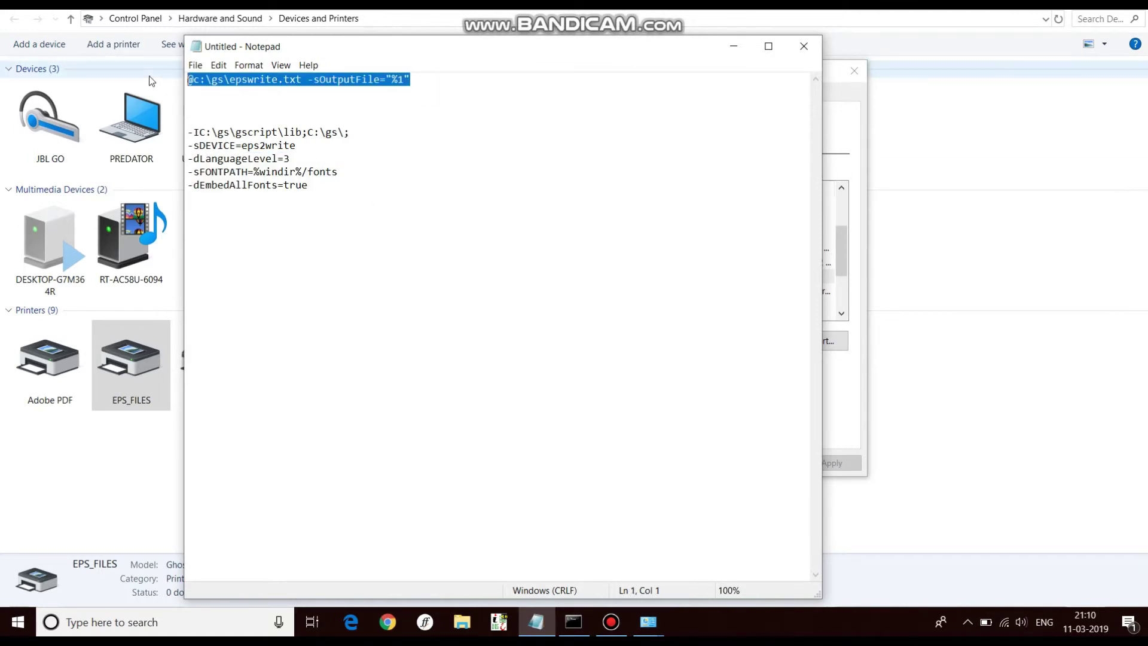
click(734, 46)
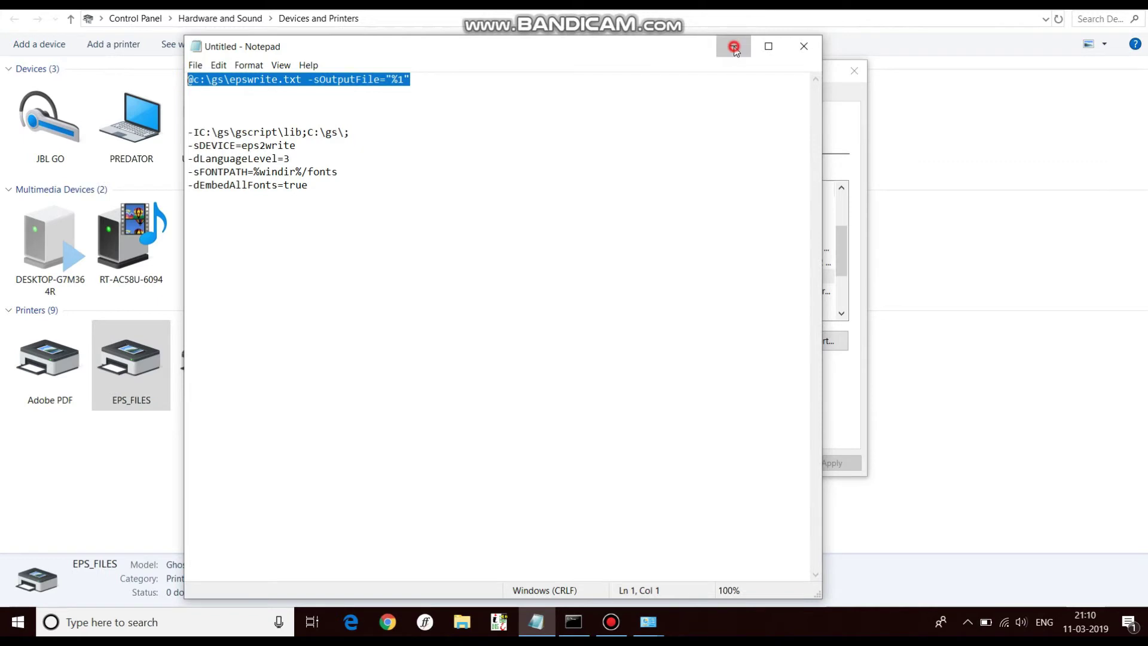
click(382, 255)
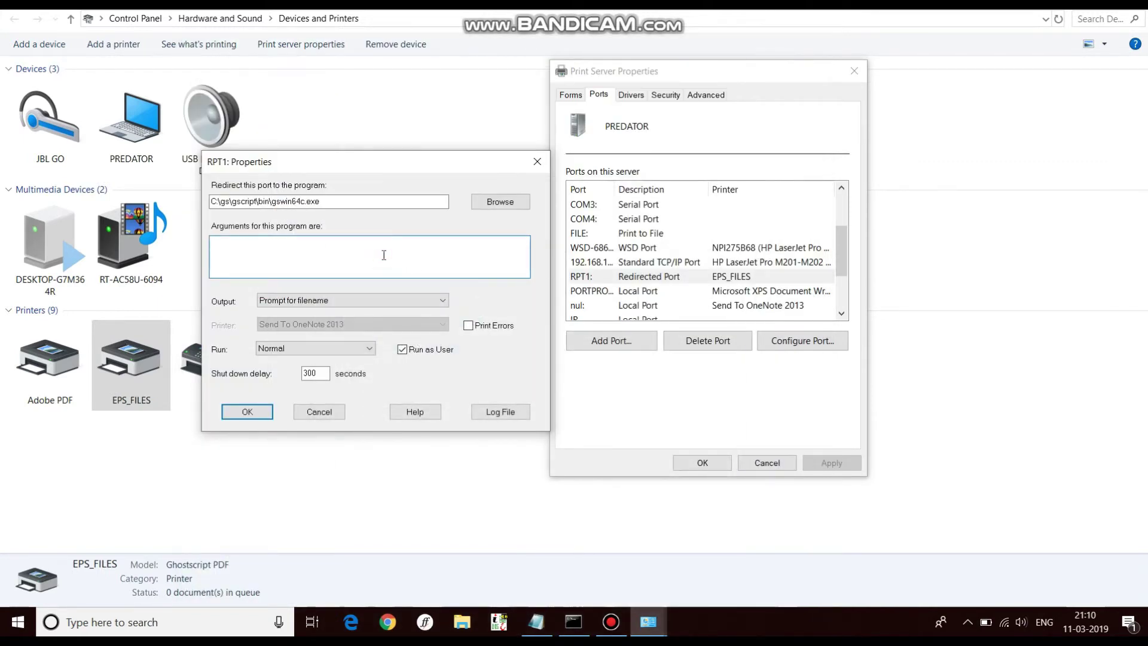
key(ctrl+v)
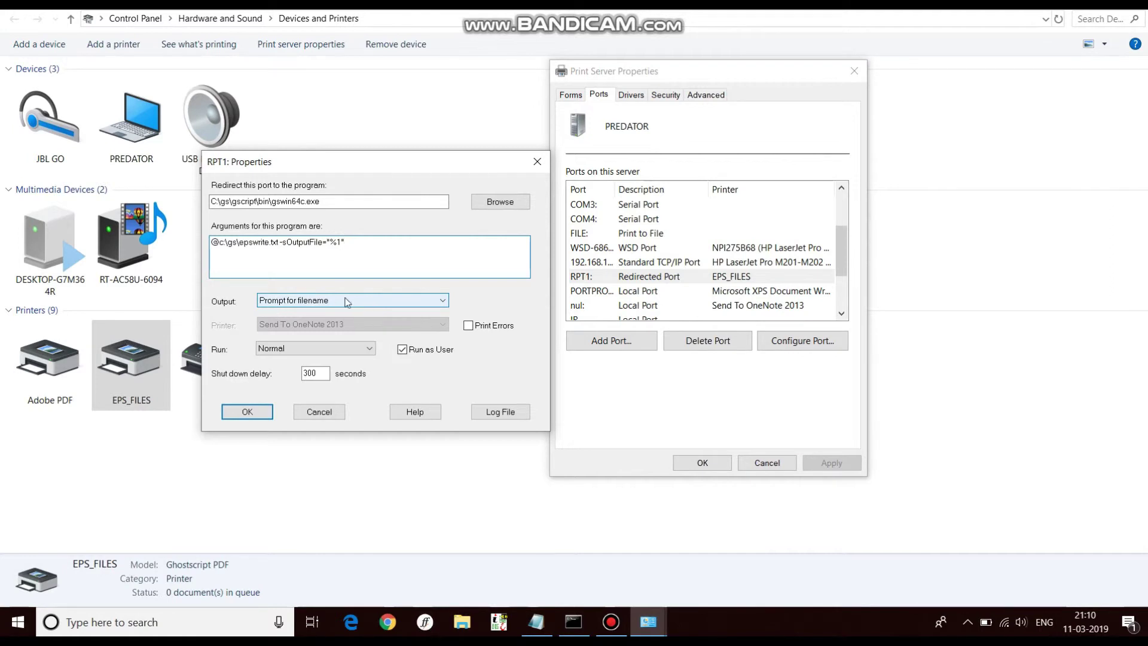
- Set the redirected program to run Hidden, accept the port configuration and close the print server properties
click(311, 350)
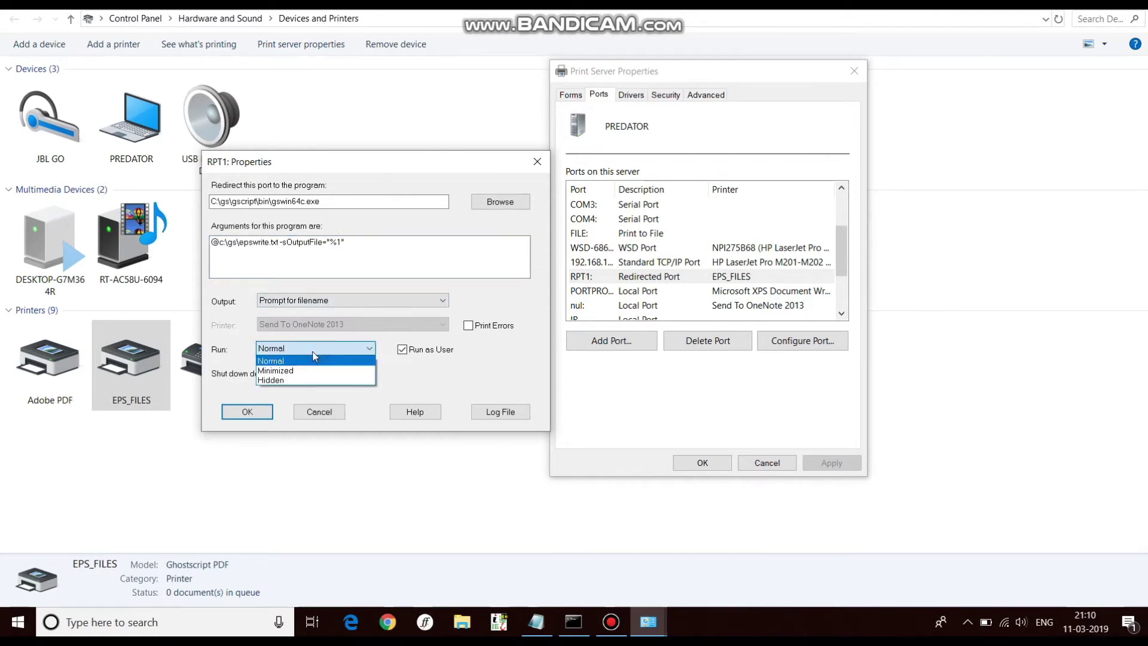
click(302, 380)
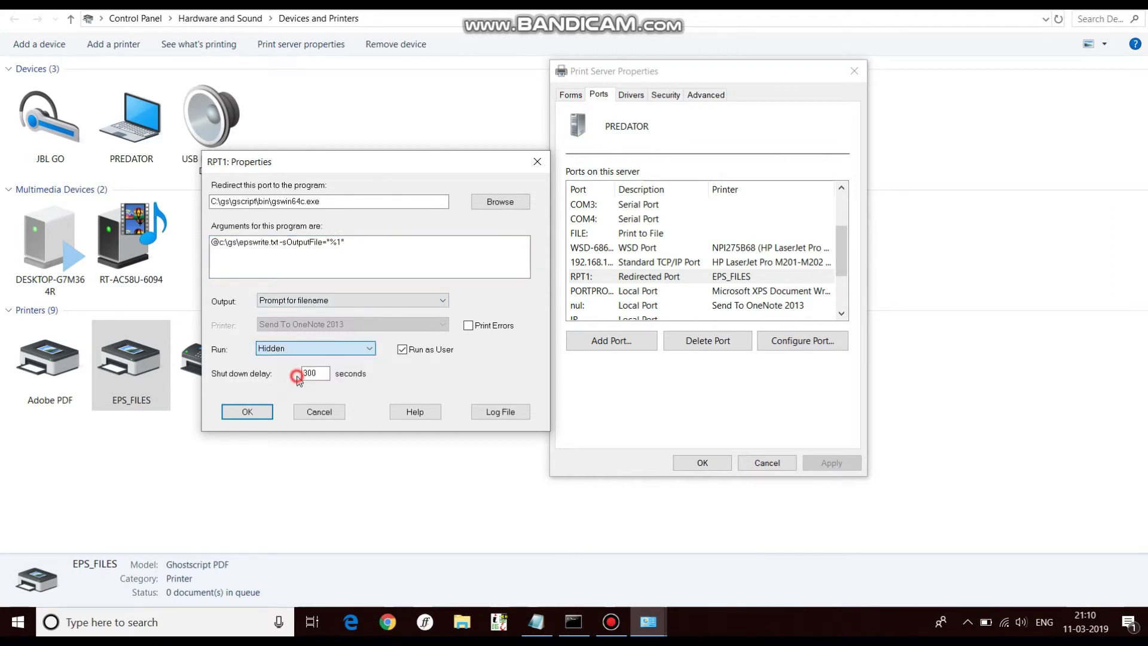
click(261, 417)
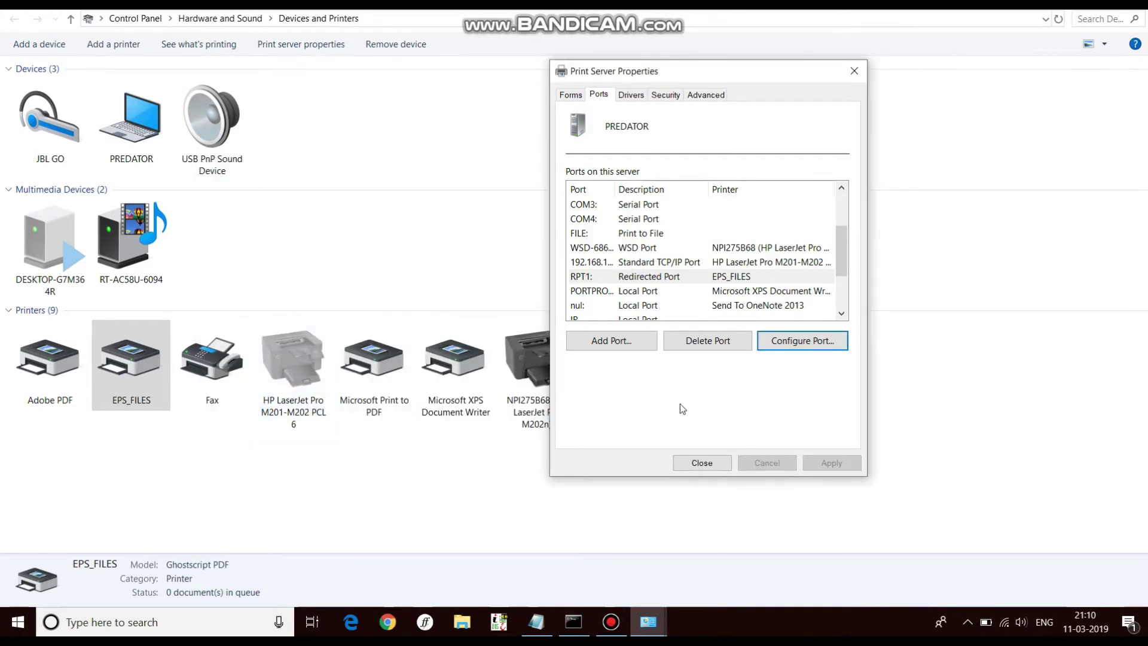
click(702, 463)
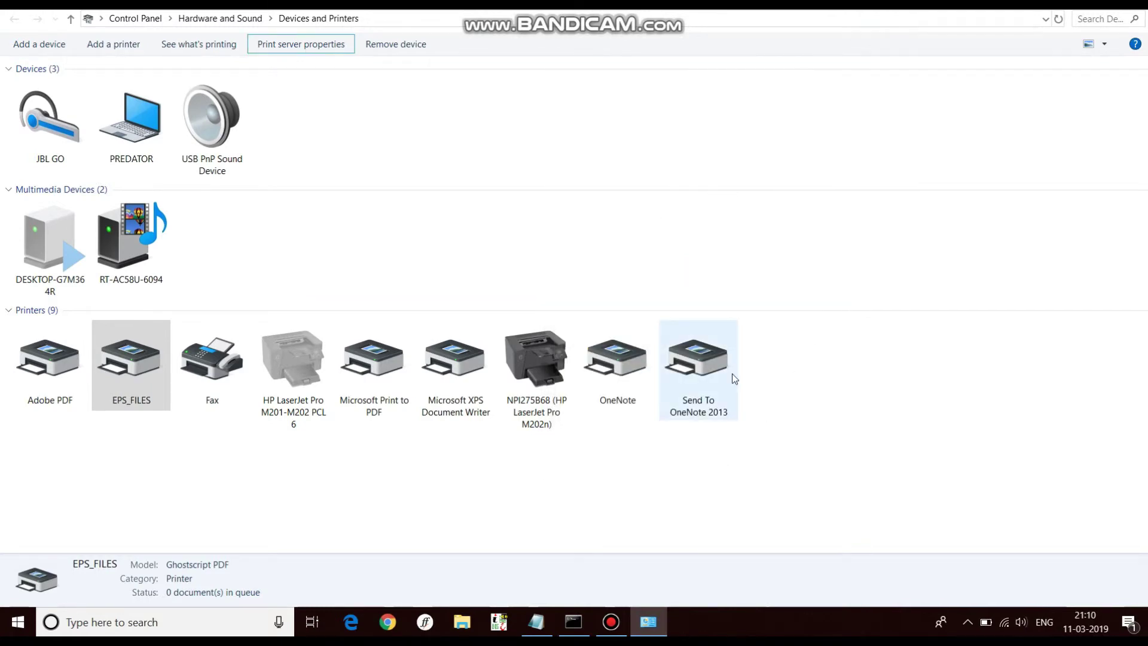
- Show the desktop and open the gs folder on the C: drive in File Explorer
key(super+d)
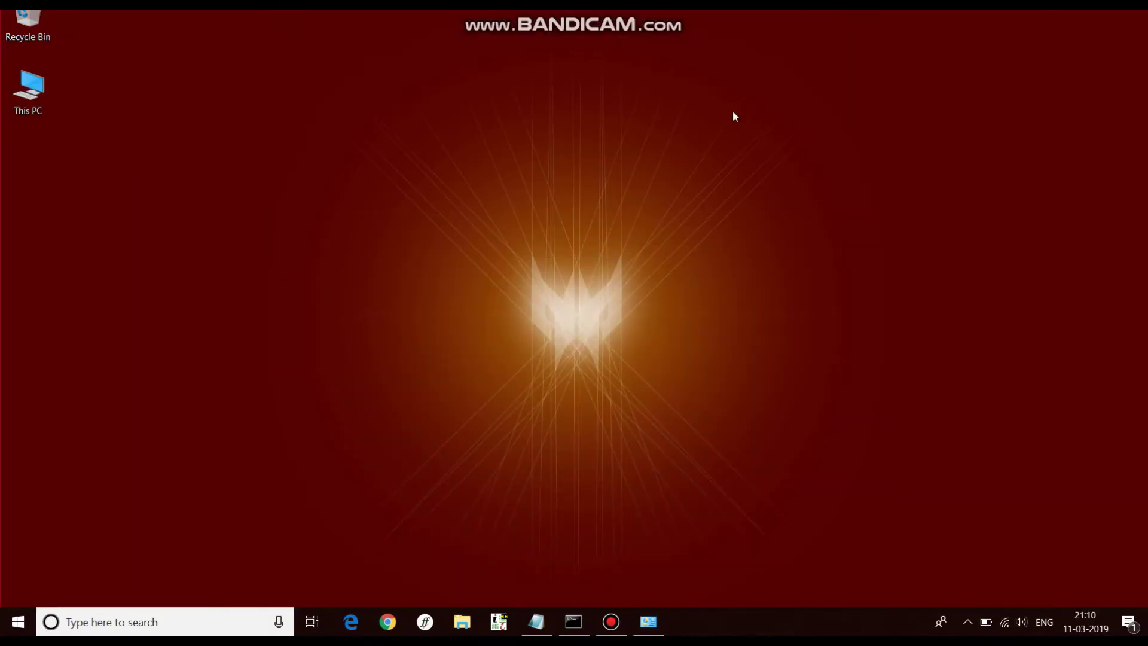
double_click(28, 87)
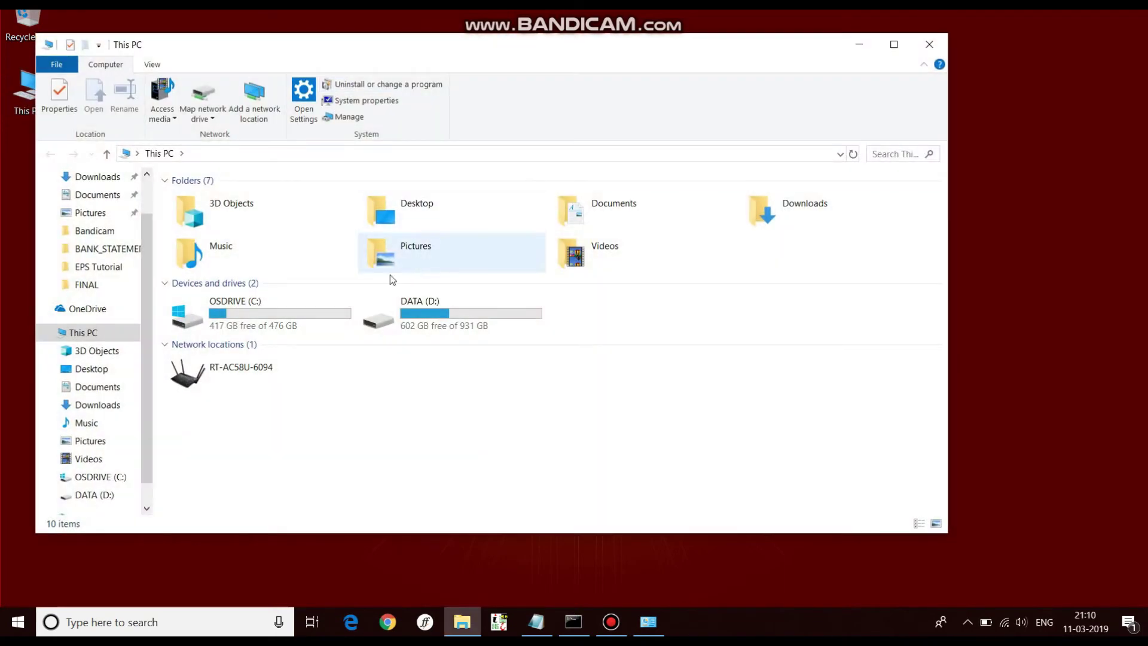
double_click(278, 303)
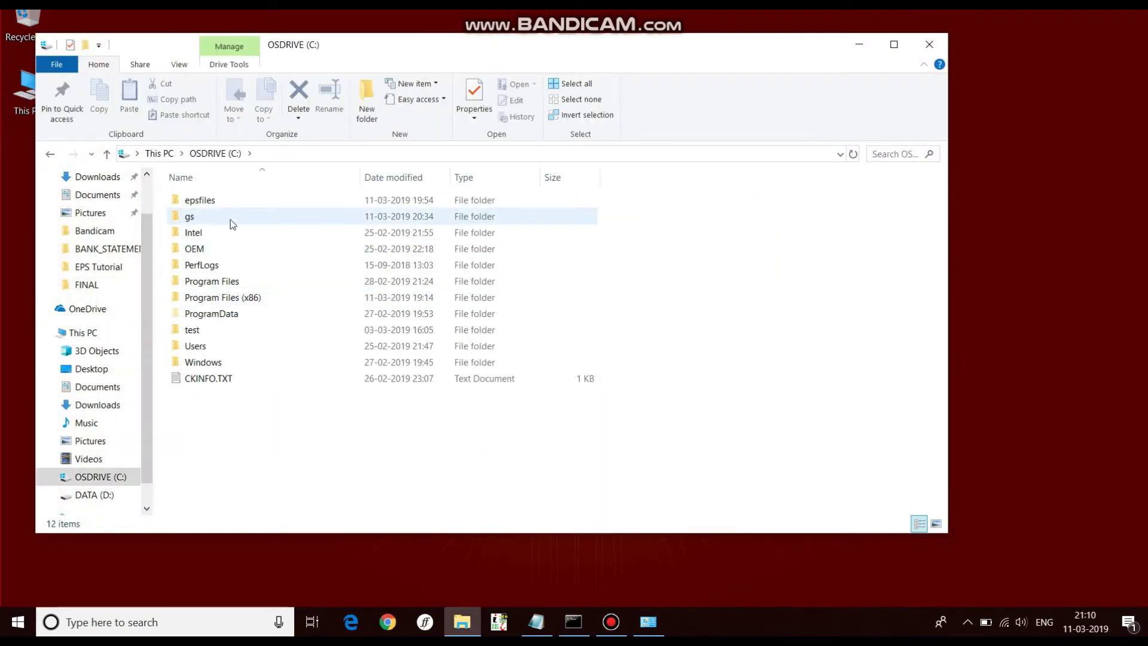
double_click(213, 216)
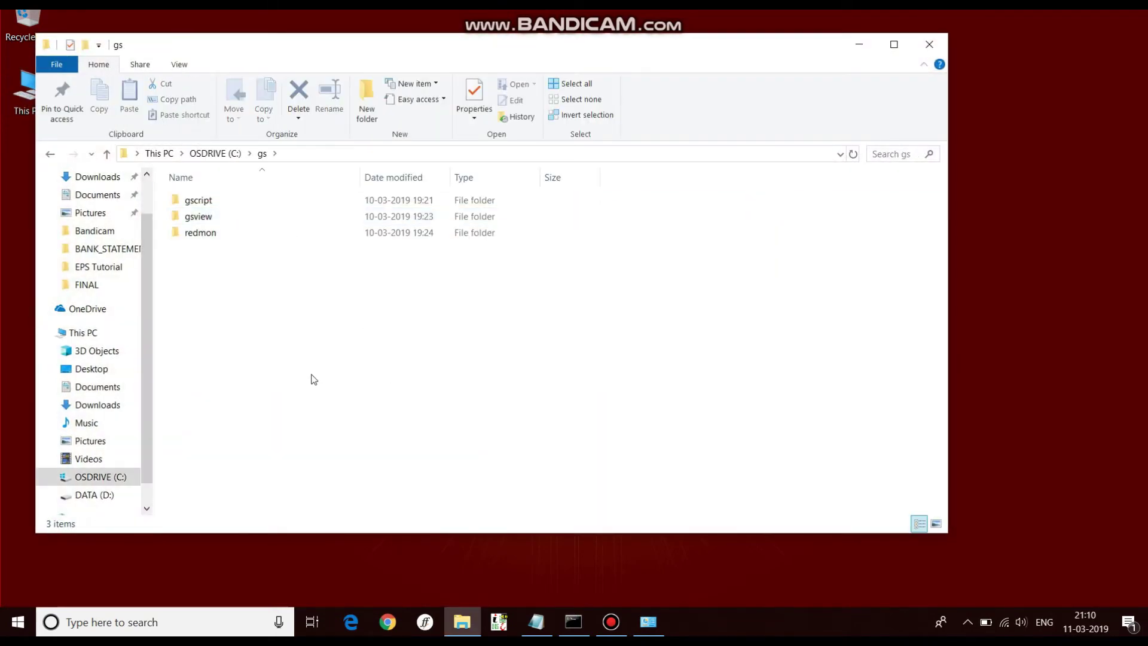
- Create a new text document named epswrite.txt in the gs folder
right_click(312, 377)
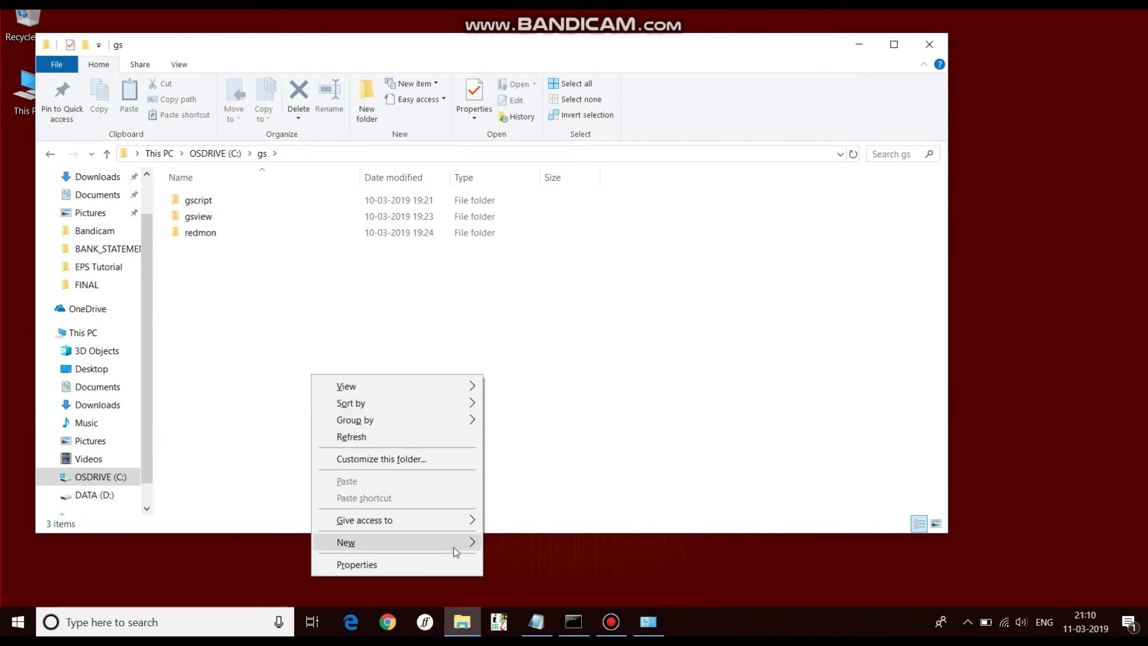
mouse_move(454, 550)
click(559, 508)
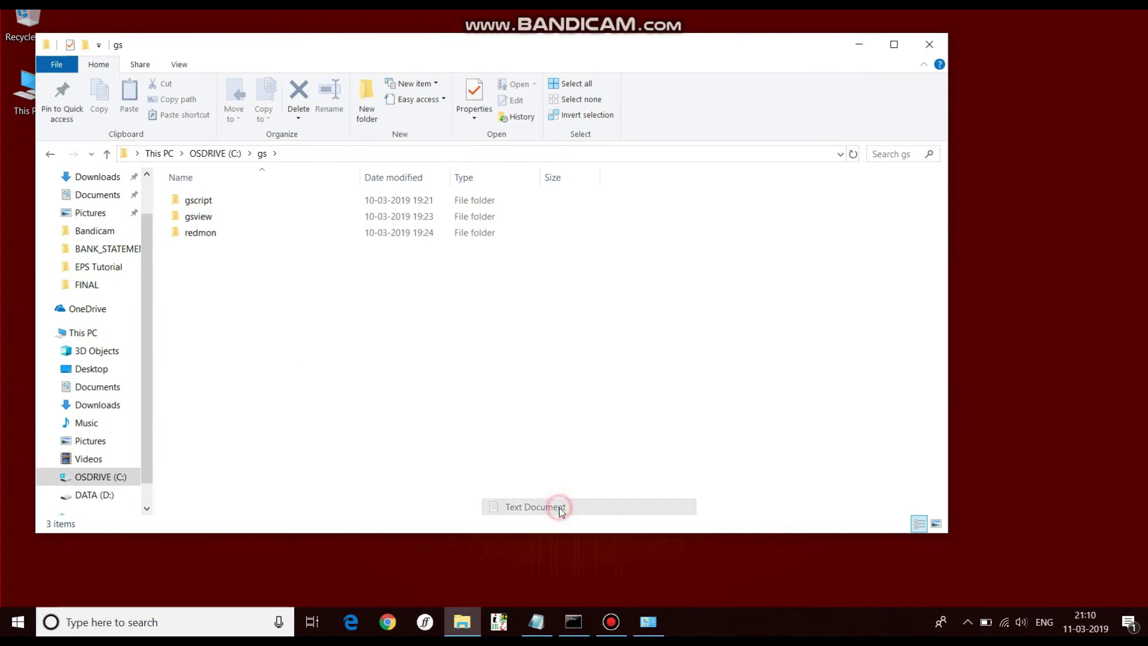
text(ep)
text(write)
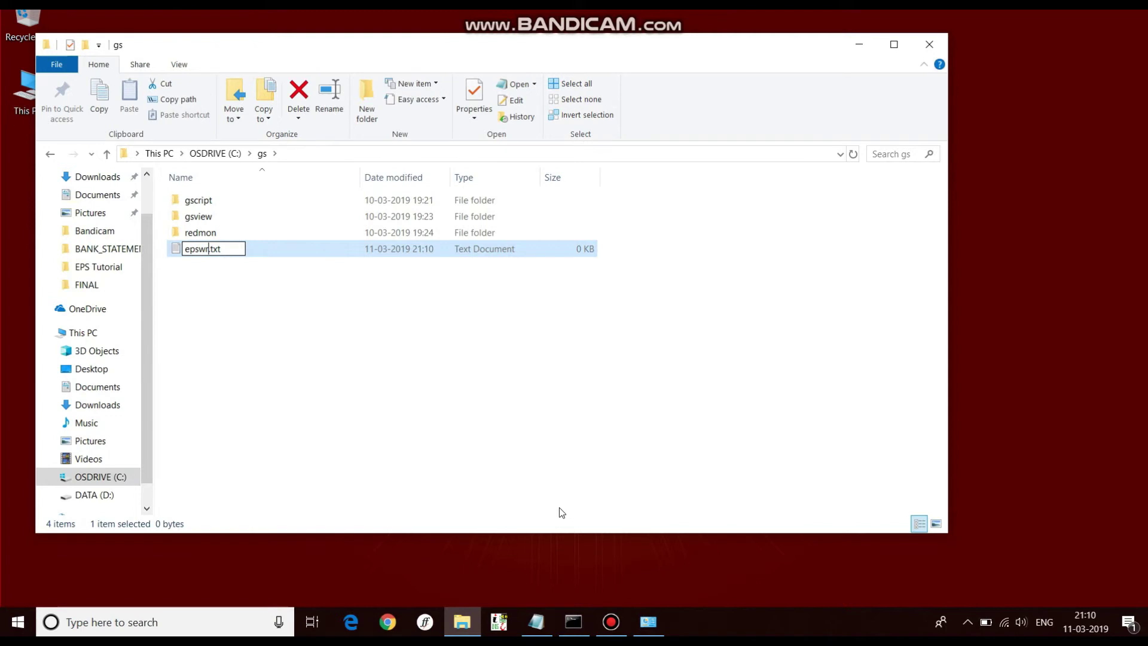
text(.txt)
key(BackSpace)
key(BackSpace)
key(BackSpace)
key(BackSpace)
key(Return)
- Copy the five Ghostscript option lines, from -IC:\gs\gscript\lib;C:\gs\; to -dEmbedAllFonts=true, from the Notepad notes into epswrite.txt, then save and close it
click(535, 622)
drag(346, 194, 180, 133)
key(ctrl+c)
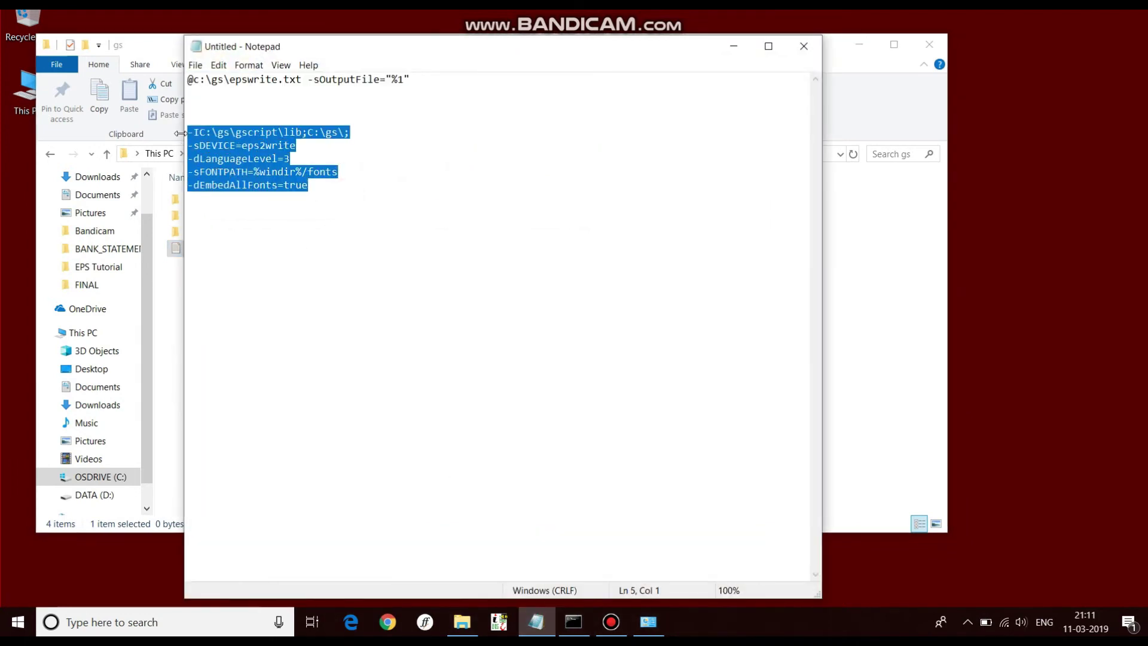
click(734, 46)
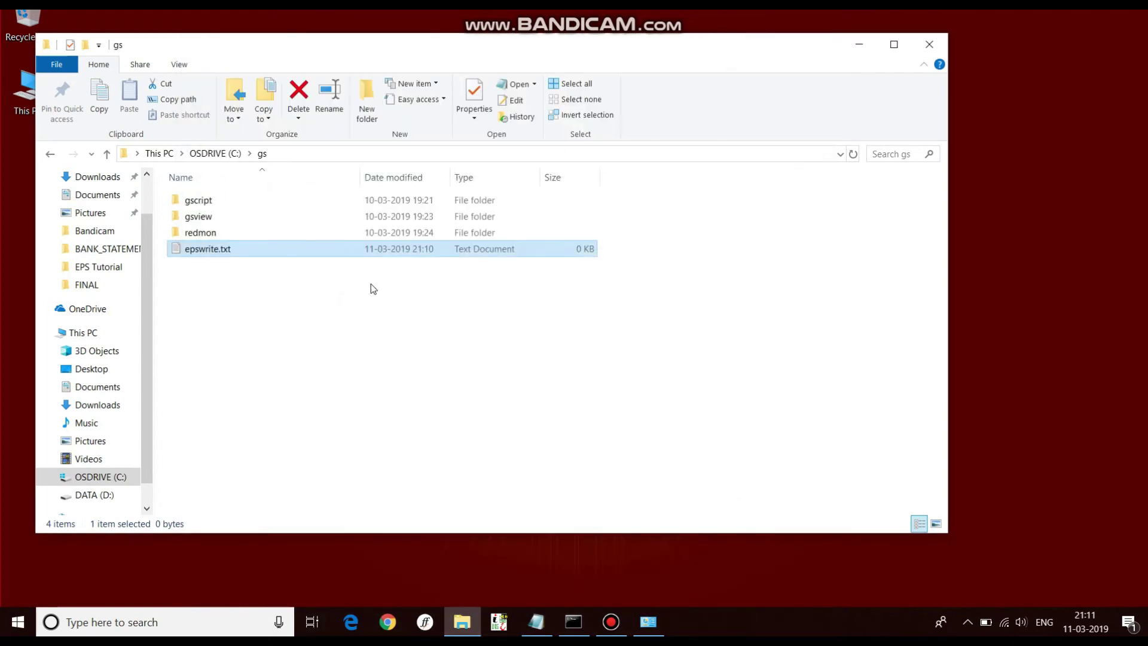
double_click(220, 250)
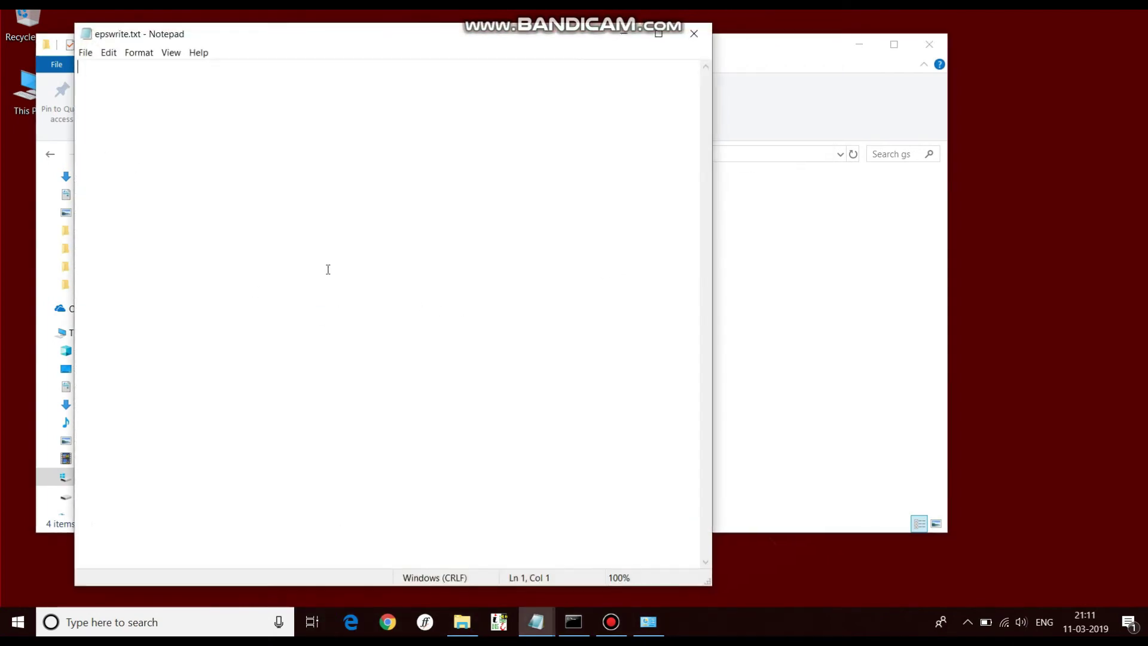
key(ctrl+v)
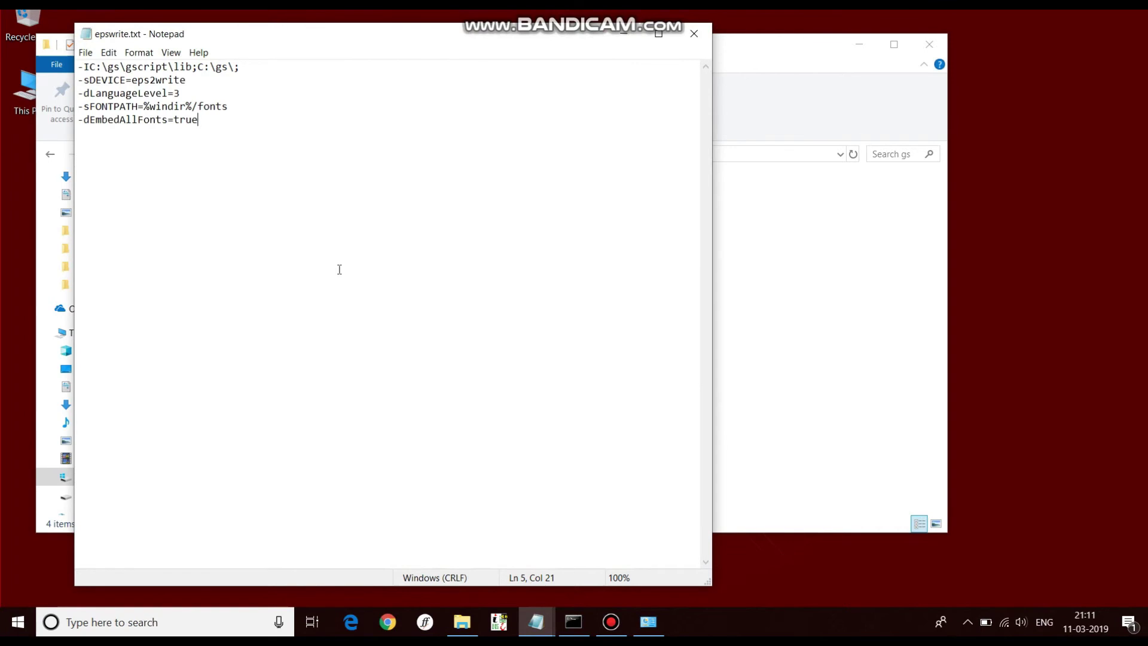
click(694, 34)
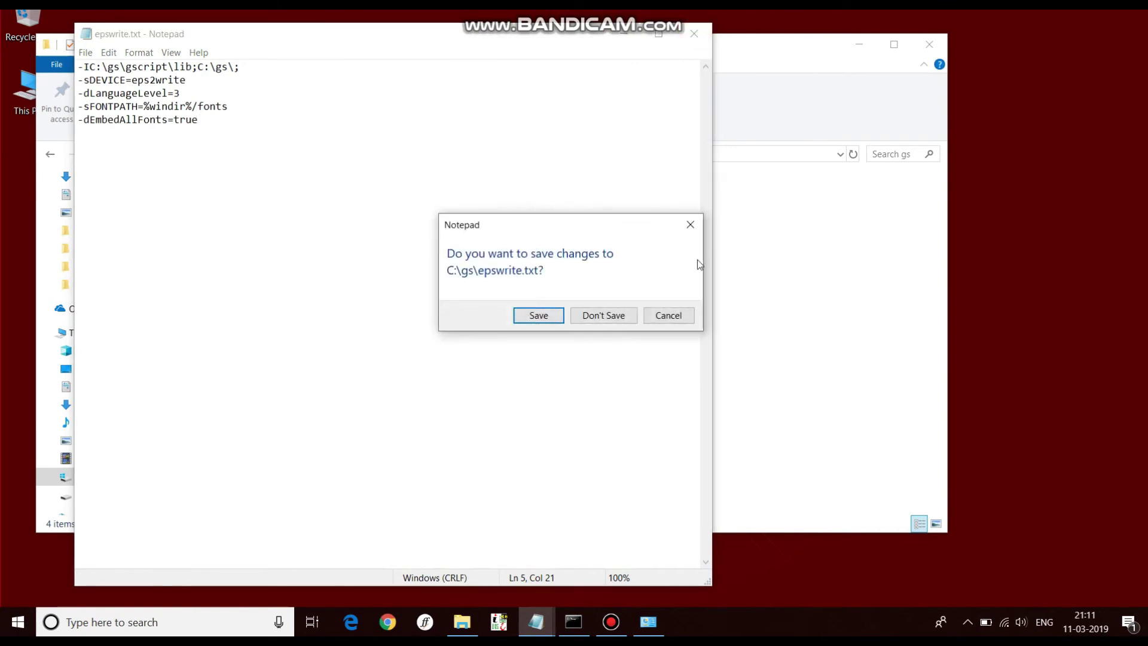
click(539, 316)
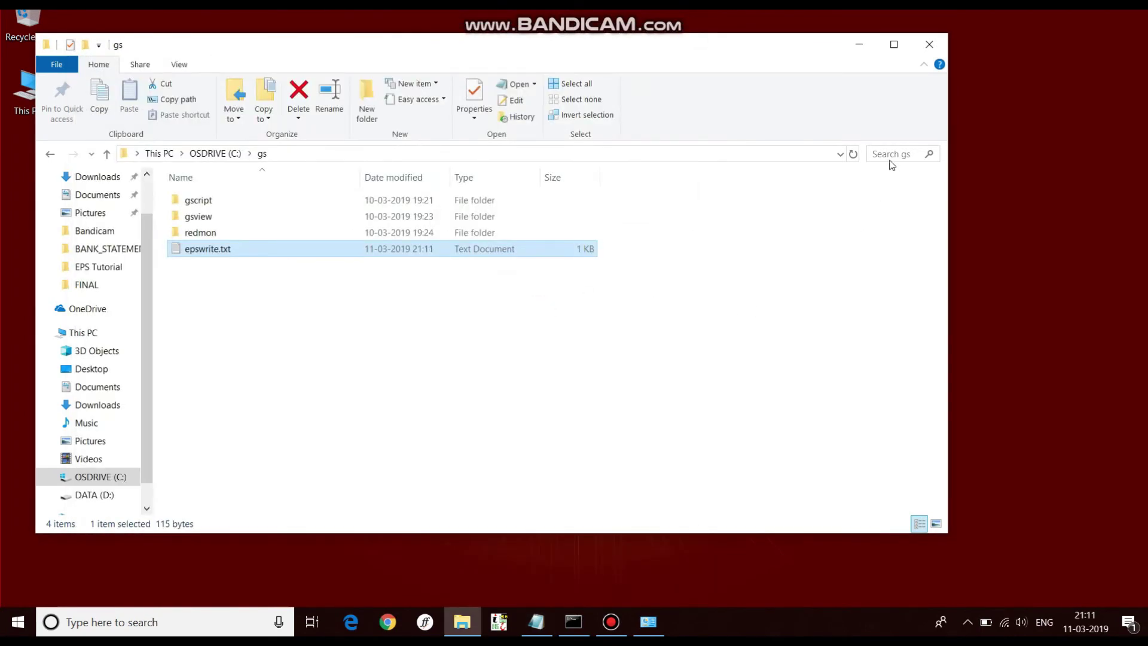
- Reopen epswrite.txt and print it to the EPS_FILES printer
click(199, 251)
double_click(200, 251)
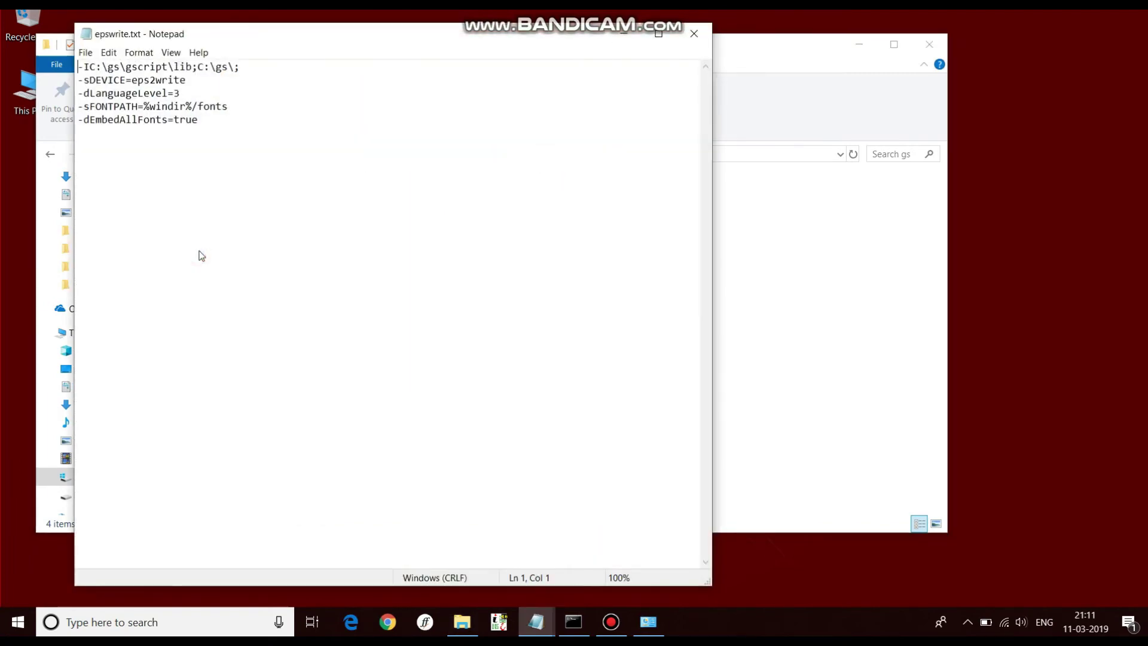
click(85, 53)
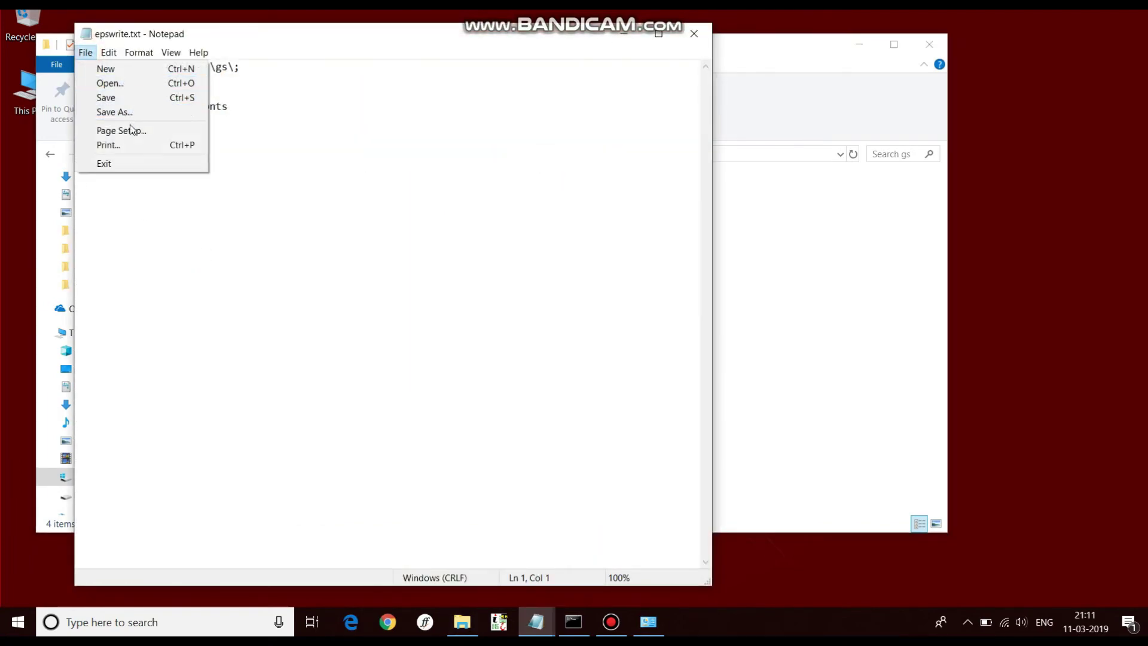
click(128, 146)
click(147, 122)
click(292, 334)
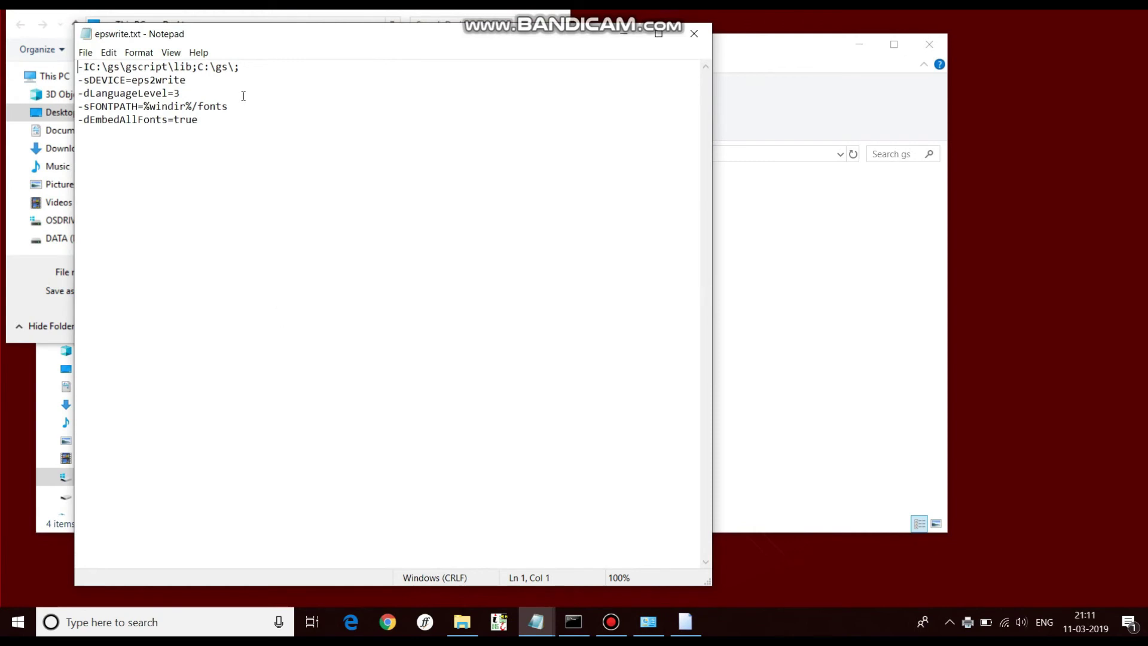
- Save the print output on the Desktop as test.eps and close epswrite.txt
click(76, 113)
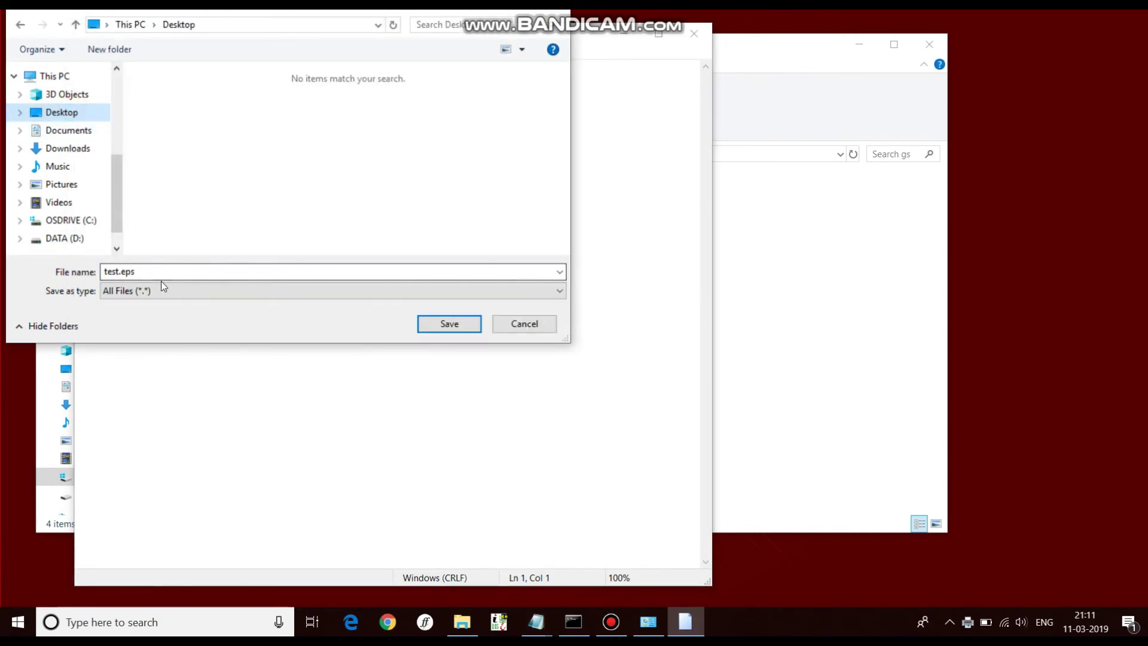
click(443, 323)
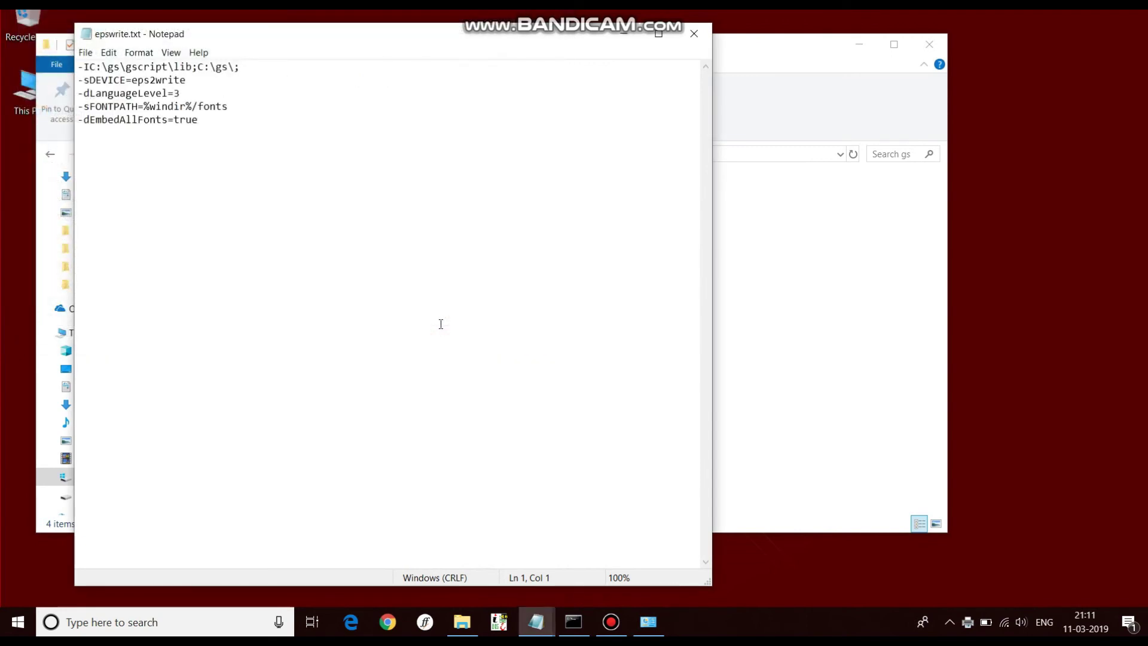
click(693, 34)
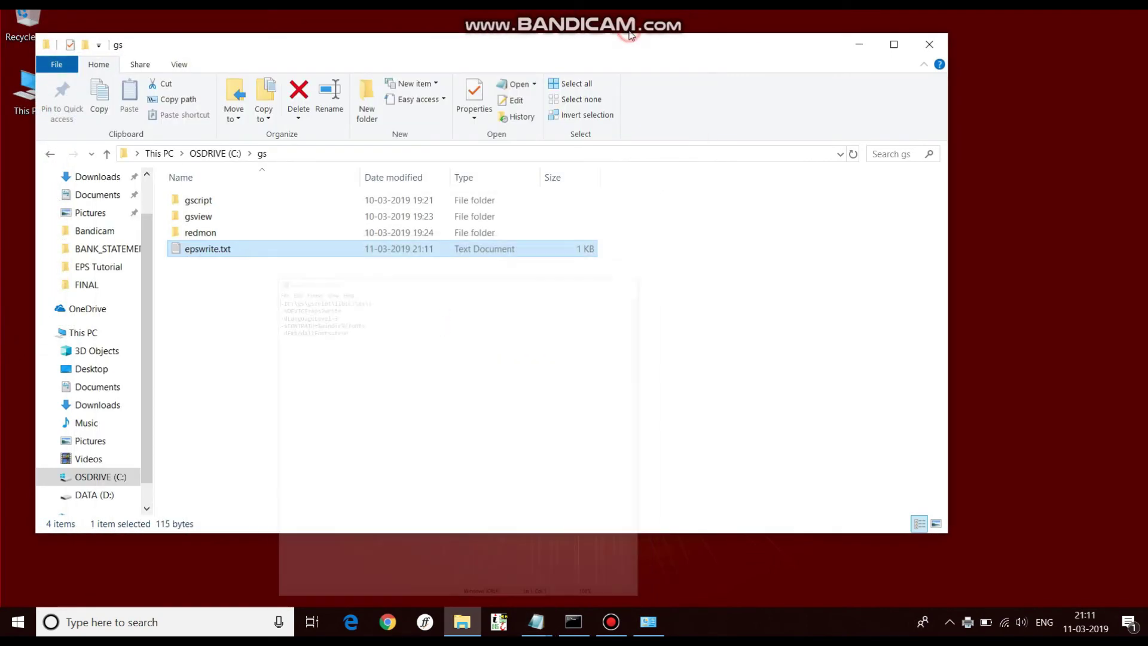
- Open test.eps from the Desktop in GSview, accepting the document structuring and registration dialogs
click(861, 44)
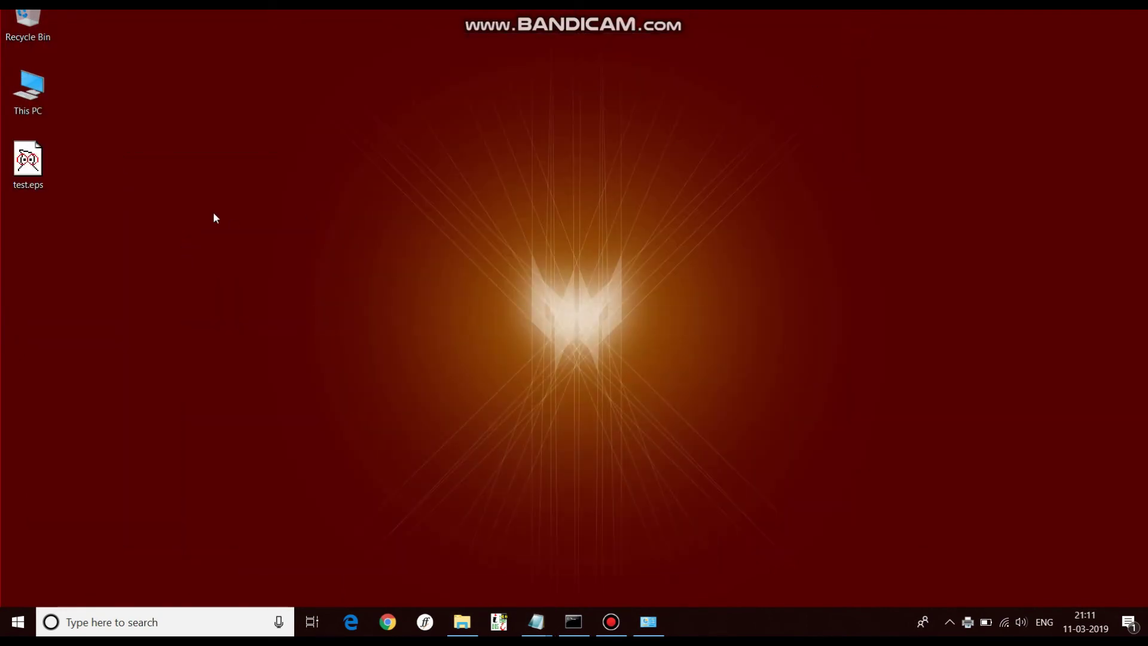
double_click(34, 171)
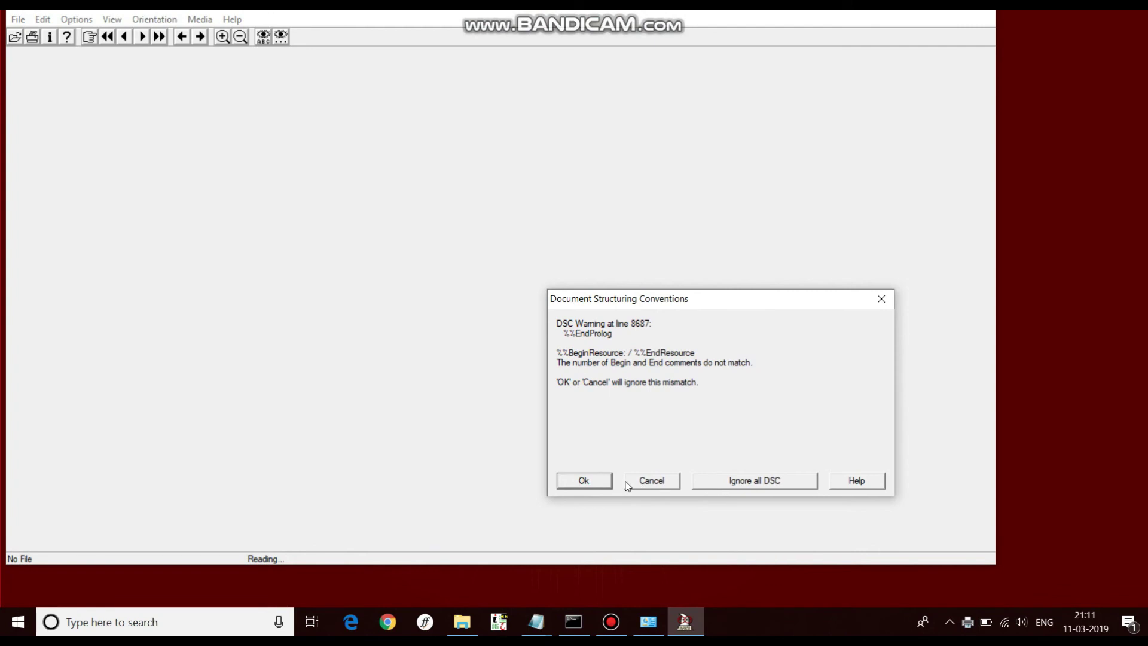
click(586, 480)
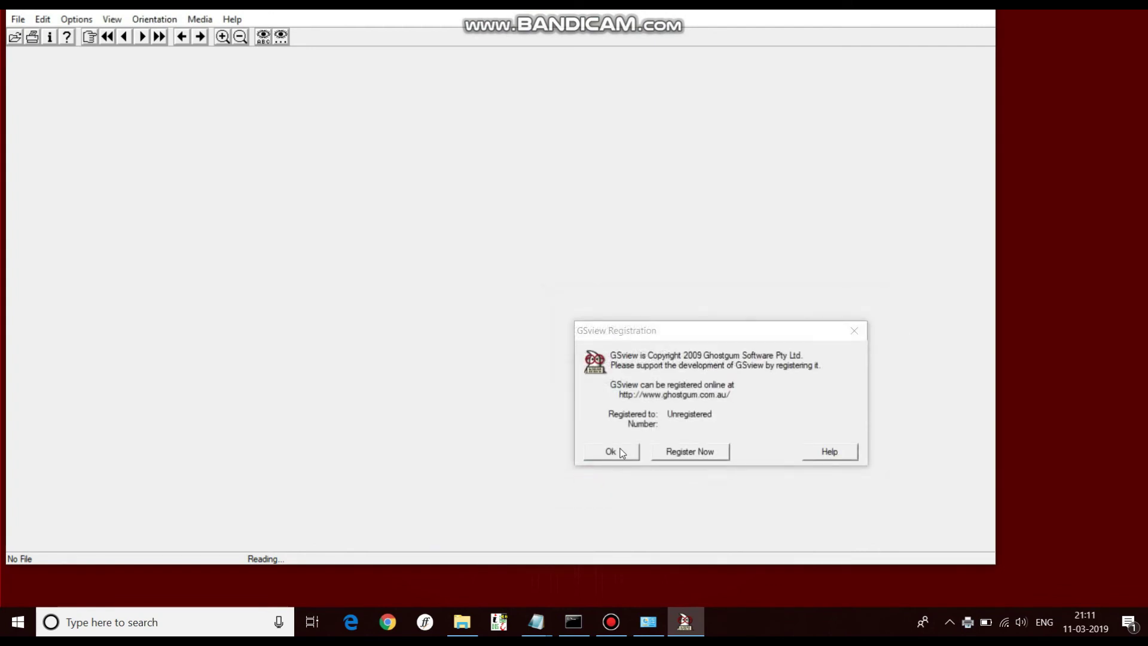
click(611, 452)
click(248, 162)
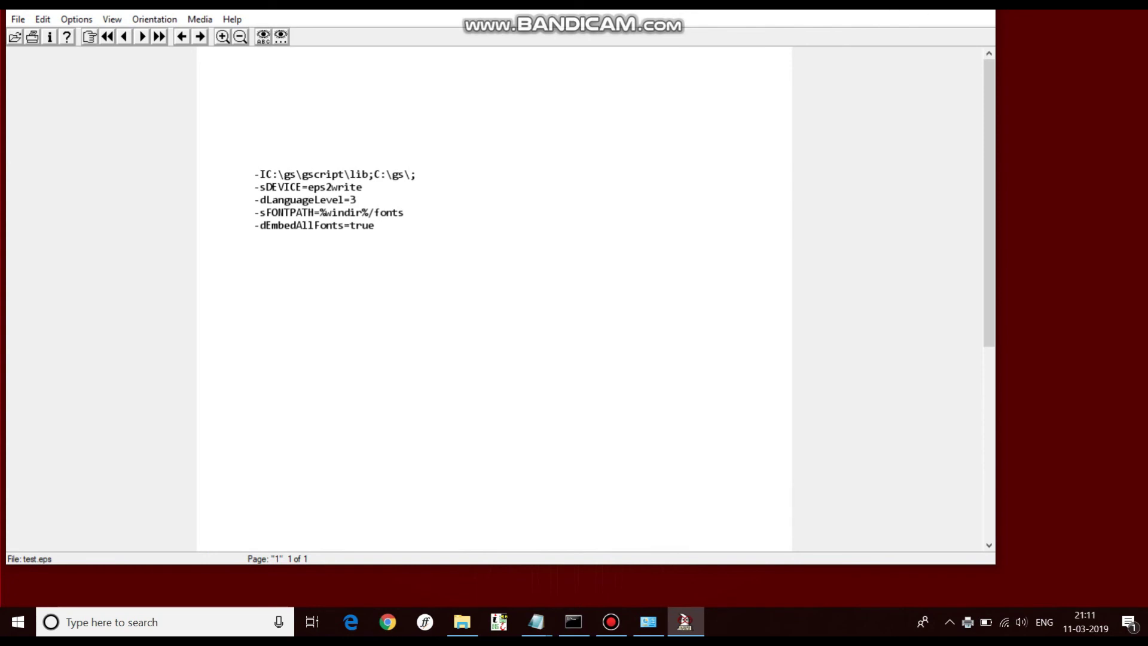
- Examine the printed test.eps page in a maximized GSview window, then close the viewer
key(super+Up)
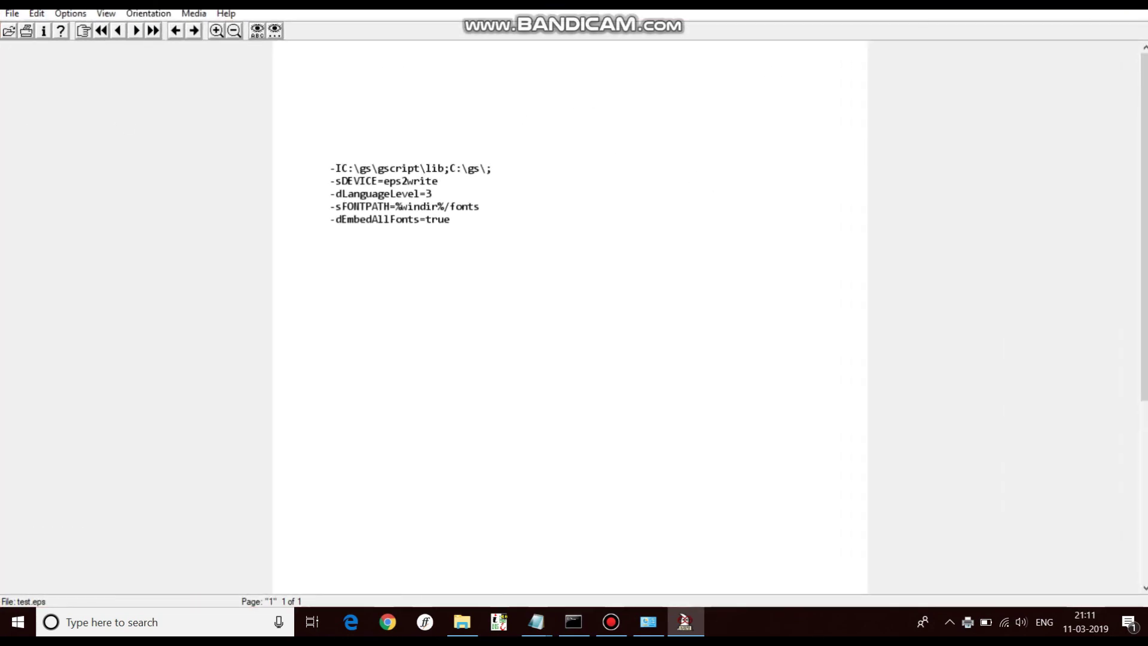
key(alt+F4)
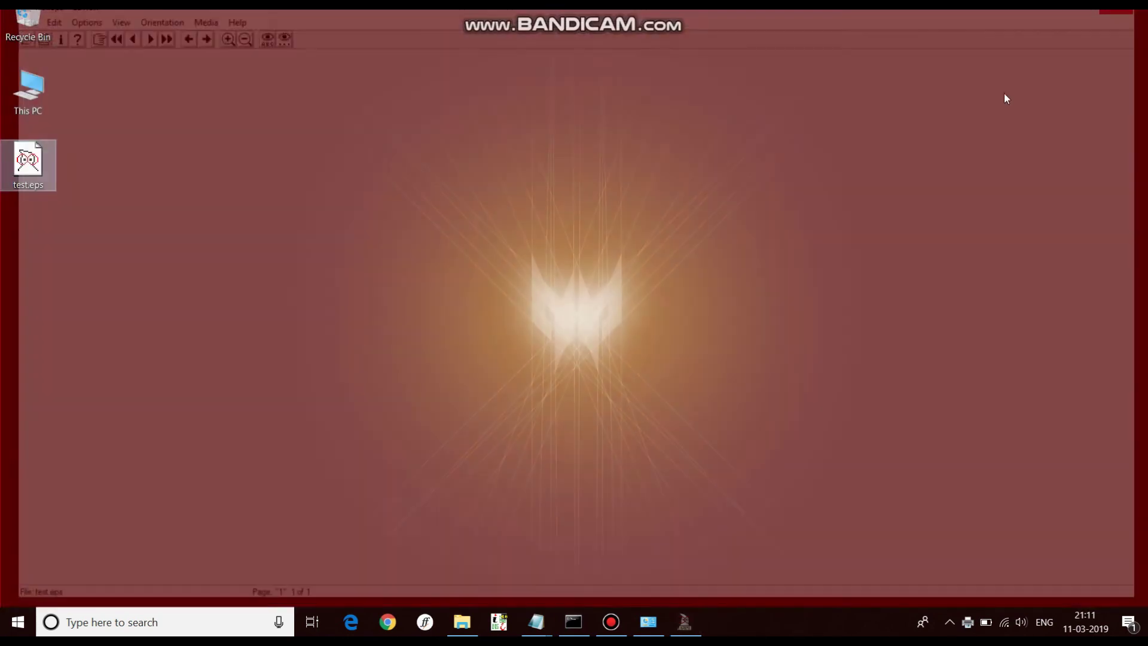
click(493, 370)
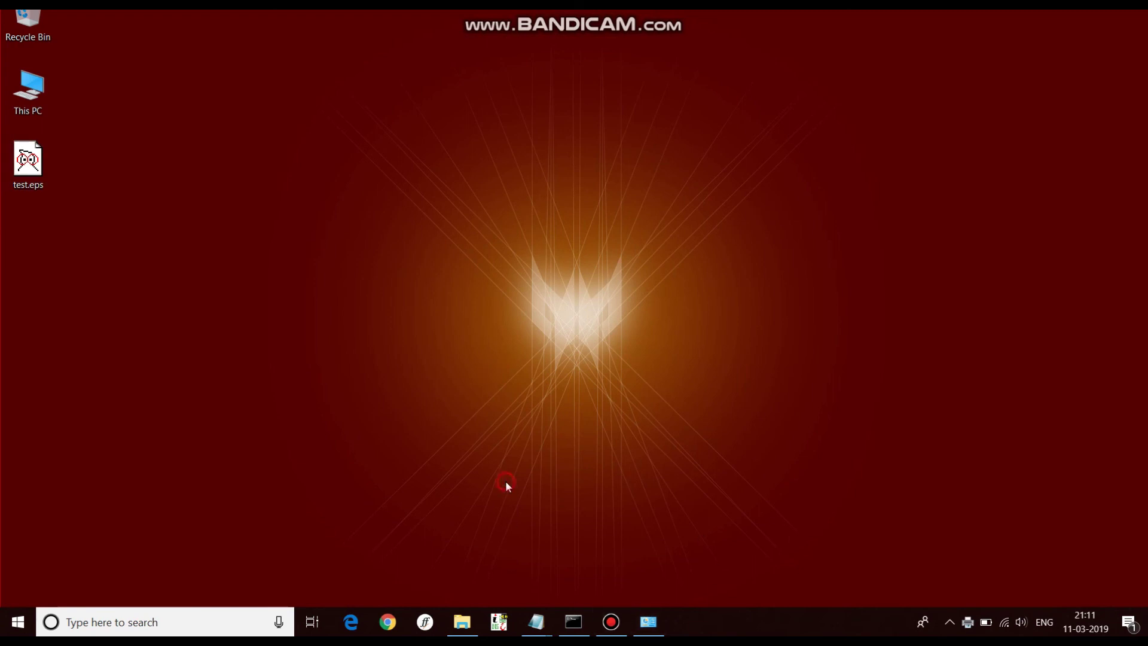